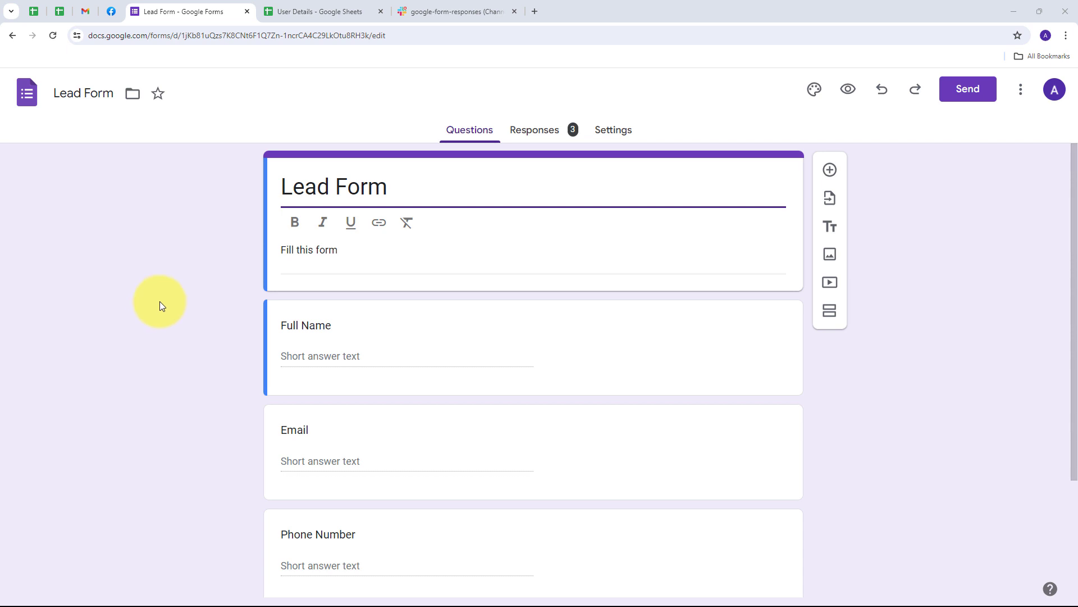
Step: Go to pabbly.com in a new browser tab
left_click(537, 14)
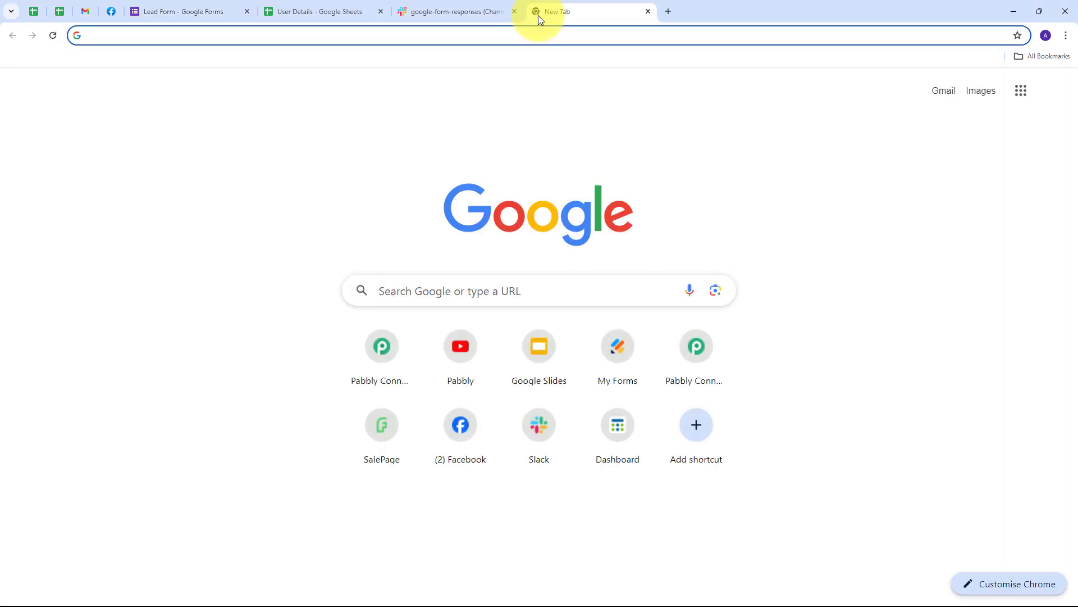
type("pabbly.com/co")
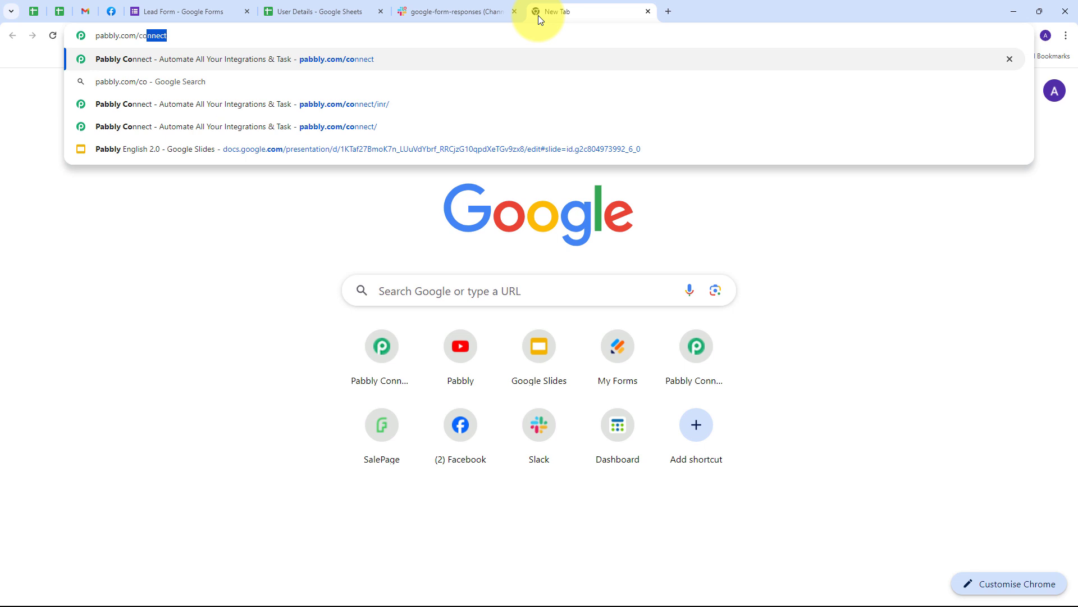
key("Return")
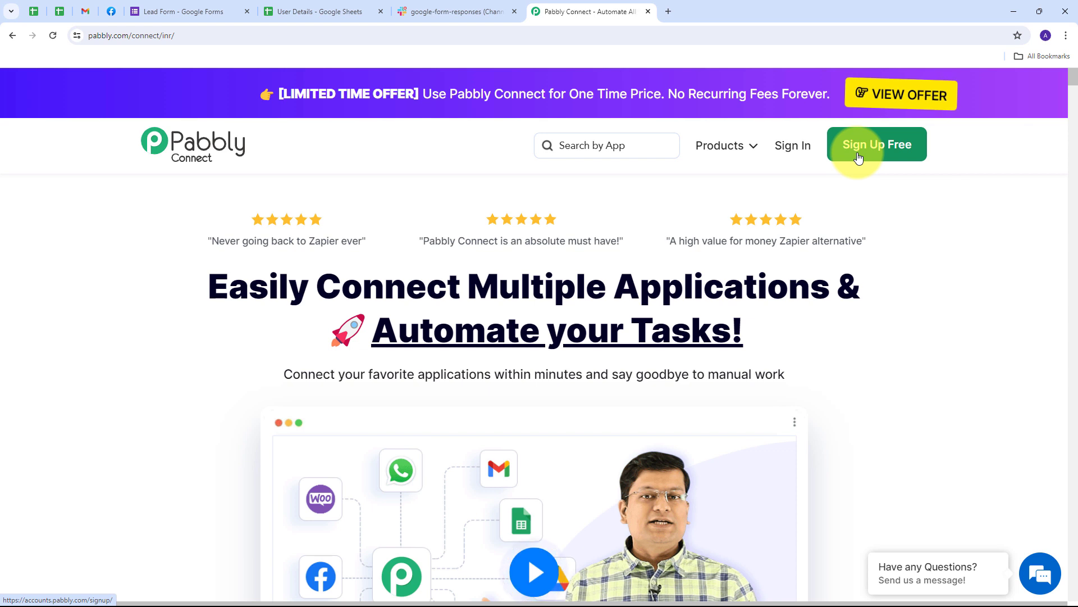
Step: Sign in and launch Pabbly Connect from the apps list
left_click(794, 152)
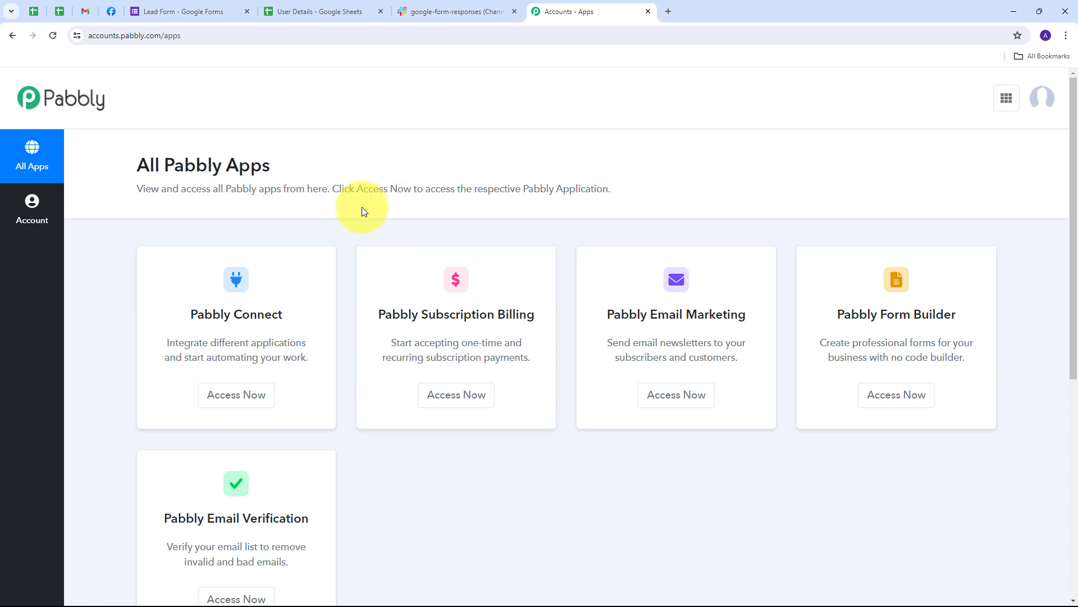
scroll(362, 211, "down", 1)
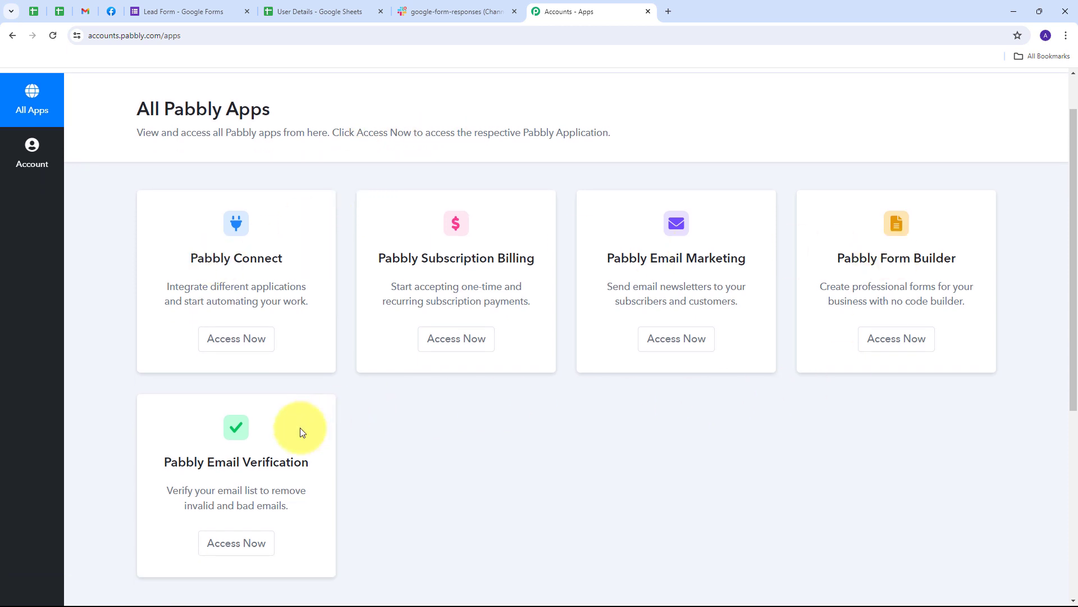
scroll(385, 421, "down", 1)
left_click_drag(185, 201, 288, 207)
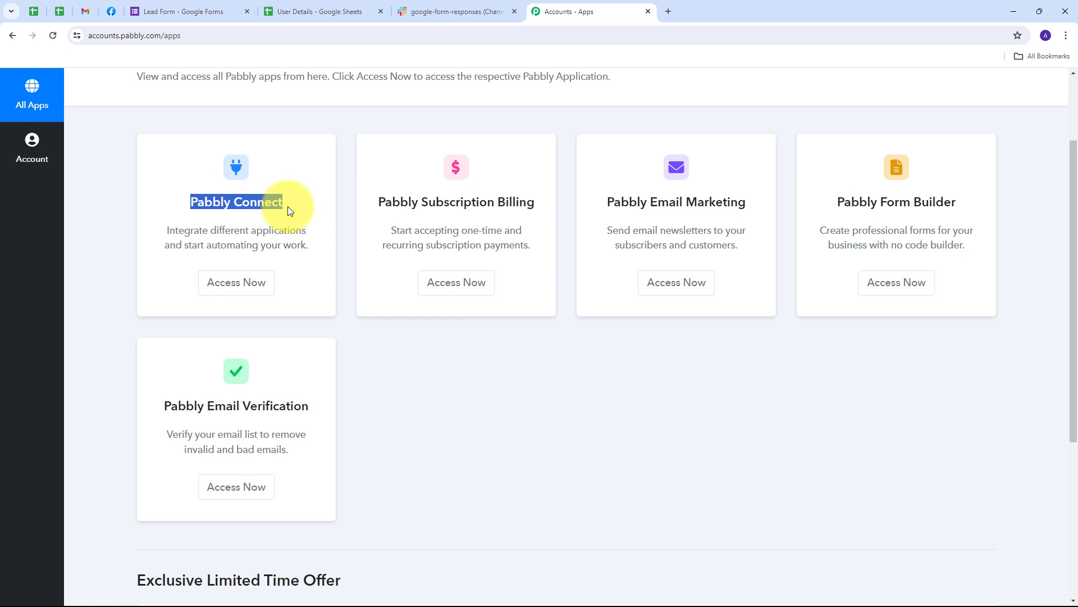
left_click(232, 291)
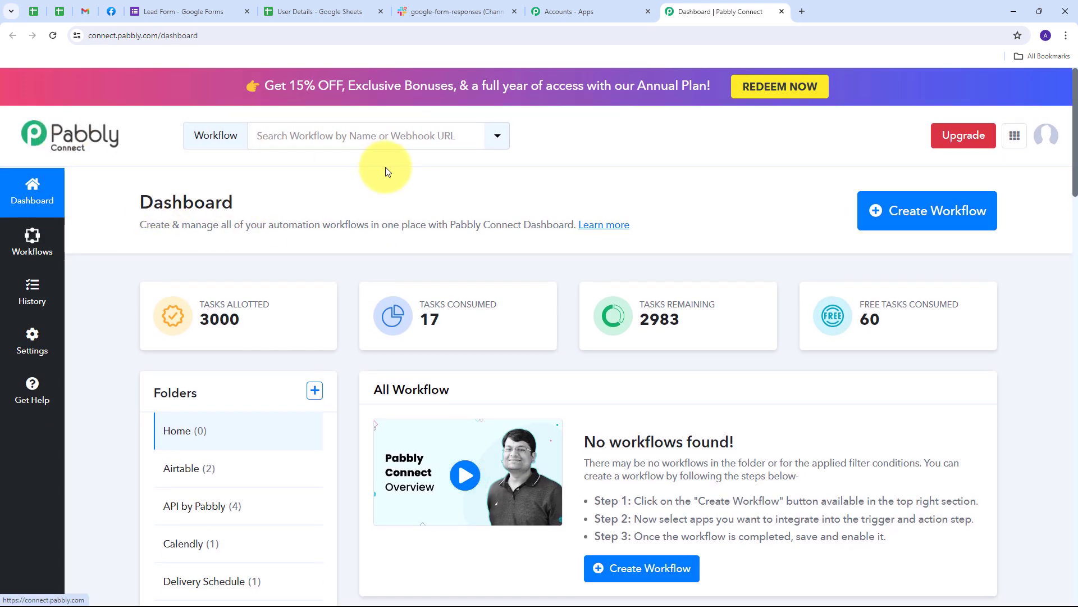
Step: Create a new workflow named 'Use Pabbly Connect to Automate Your Google Forms' in the Google Forms folder
scroll(402, 286, "down", 2)
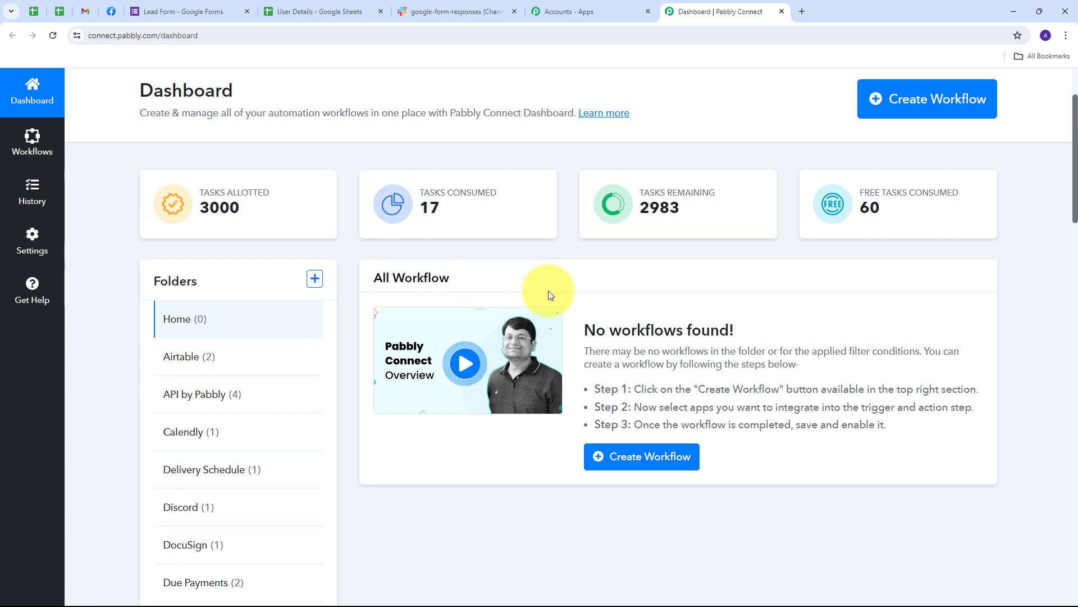
scroll(548, 291, "up", 2)
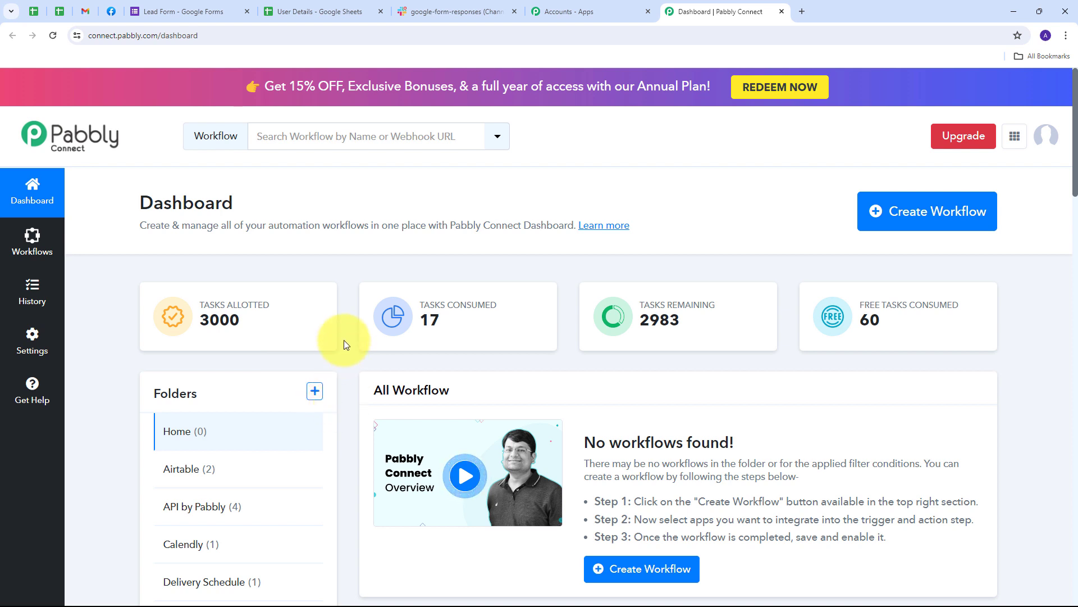
left_click(897, 227)
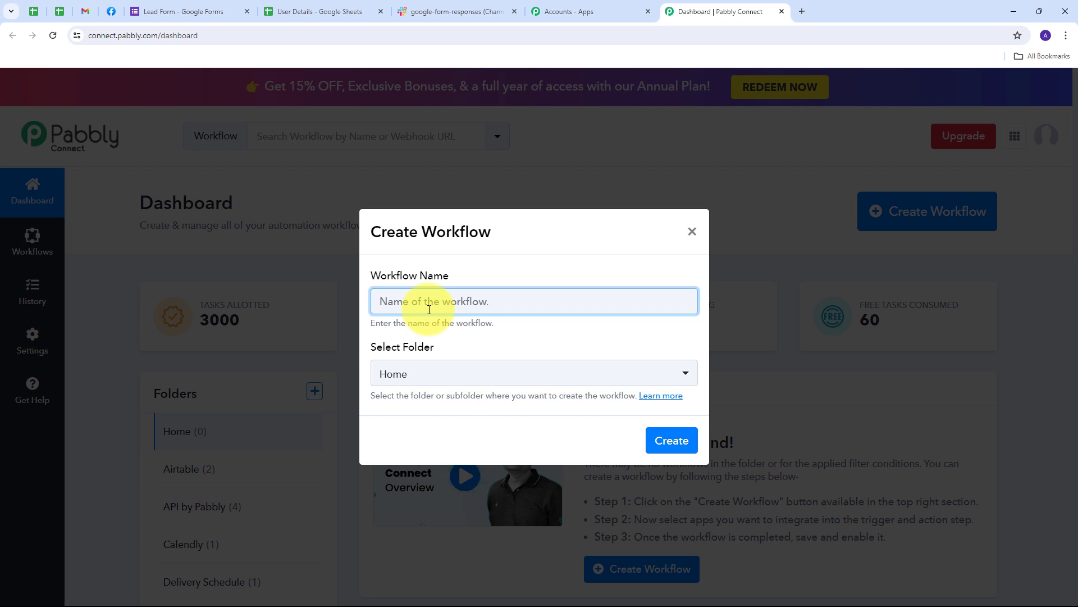
type("Use Pabbly Connect to Automate Your Google Forms")
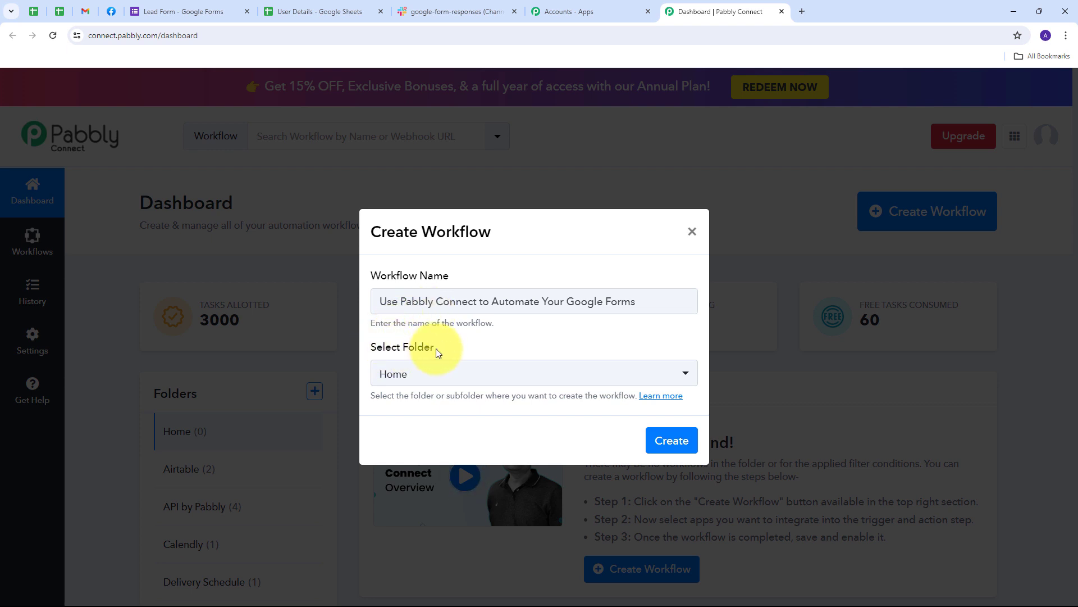
left_click(565, 380)
scroll(472, 269, "down", 6)
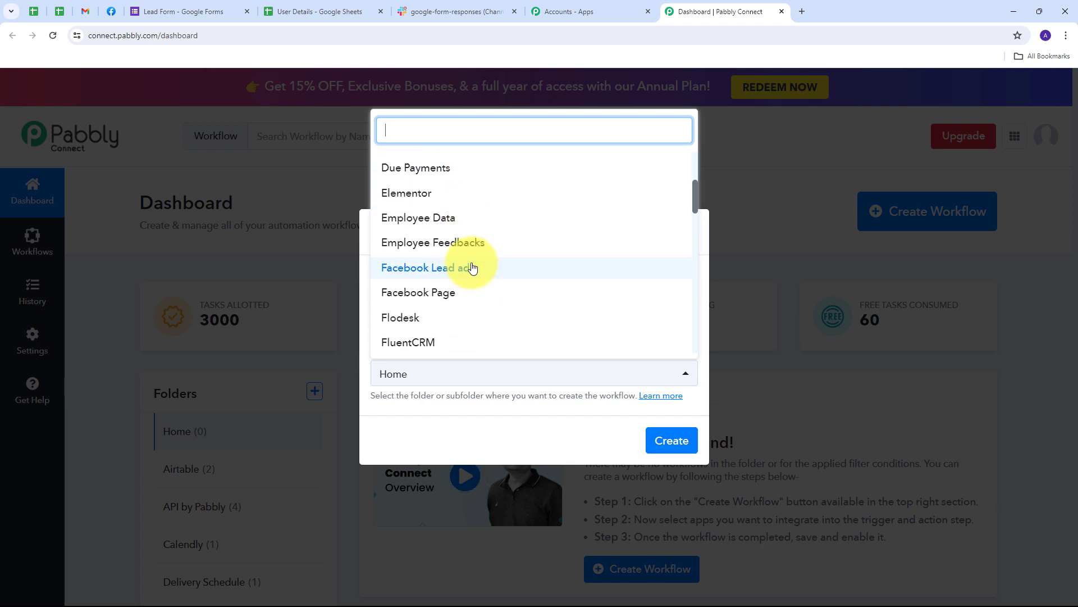
scroll(471, 267, "down", 3)
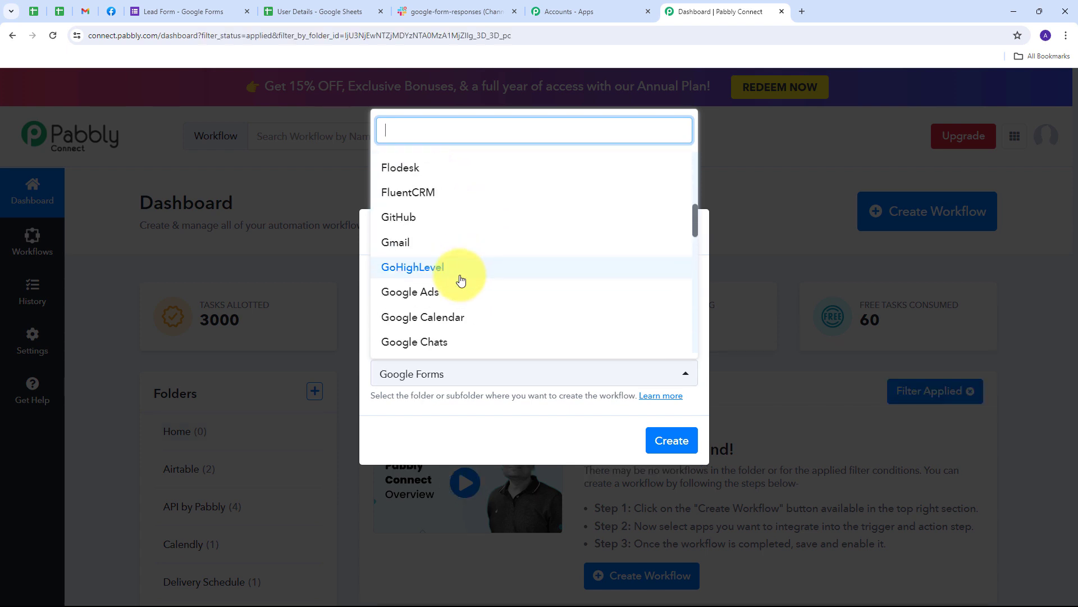
scroll(457, 280, "down", 2)
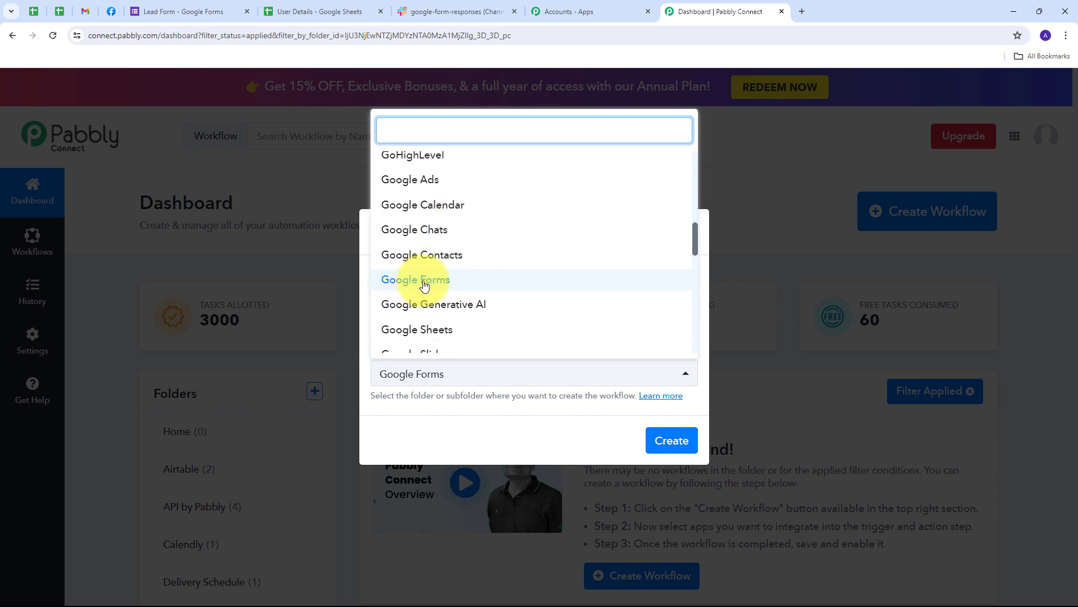
left_click(424, 281)
left_click(661, 438)
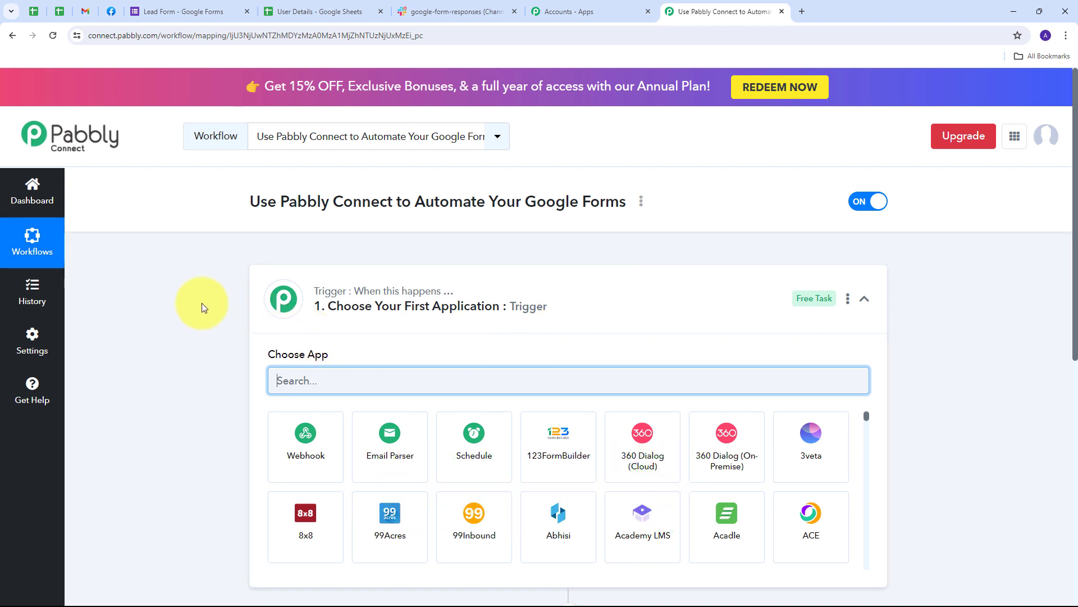
Step: Set the trigger app to Google Forms with the New Response Received event
scroll(201, 302, "down", 3)
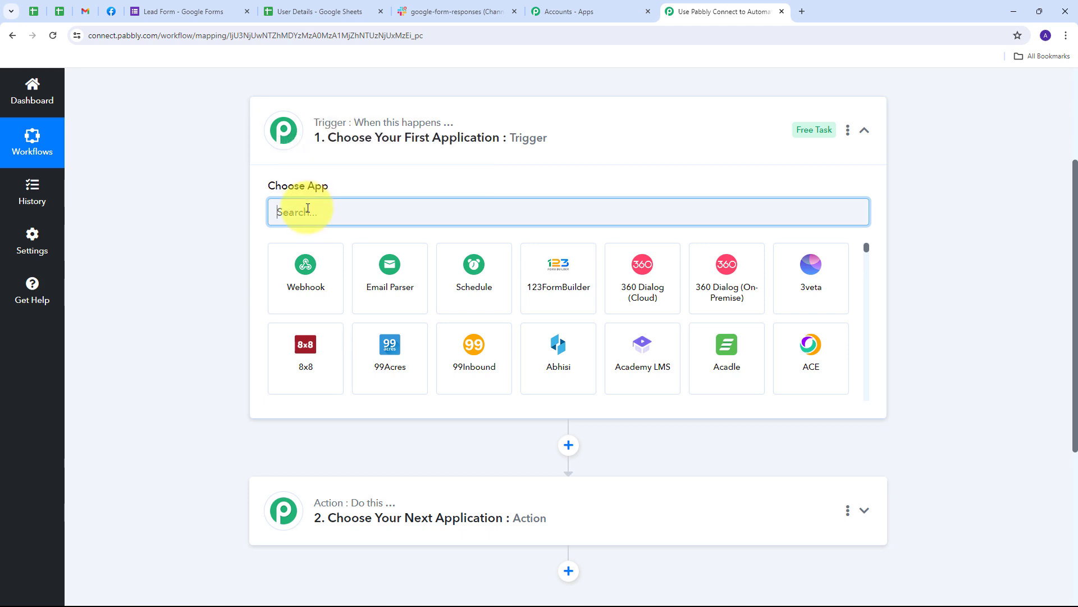
type("Google Forms")
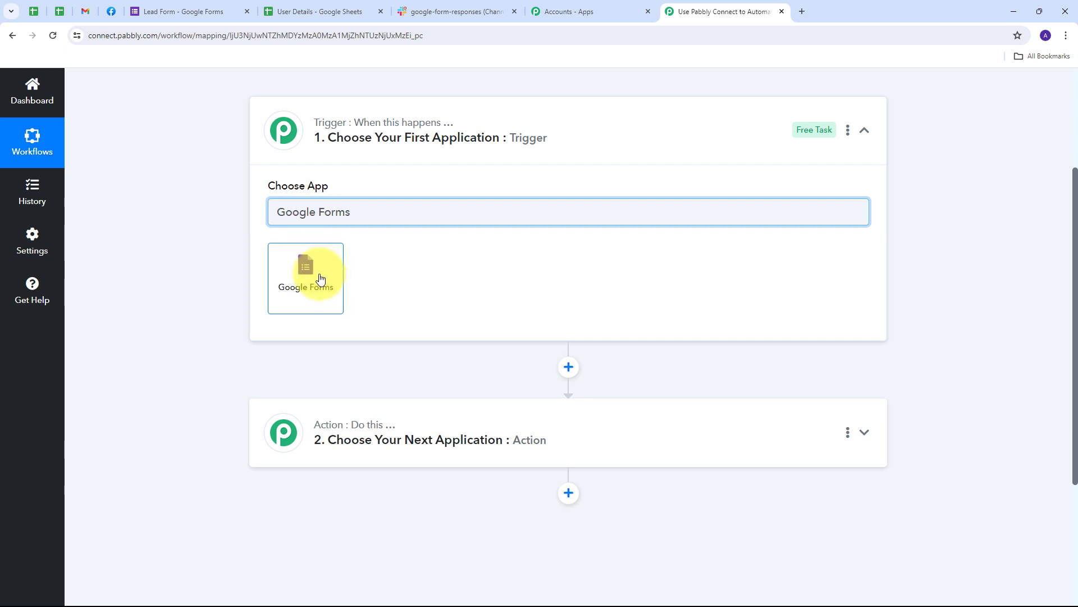
left_click(313, 269)
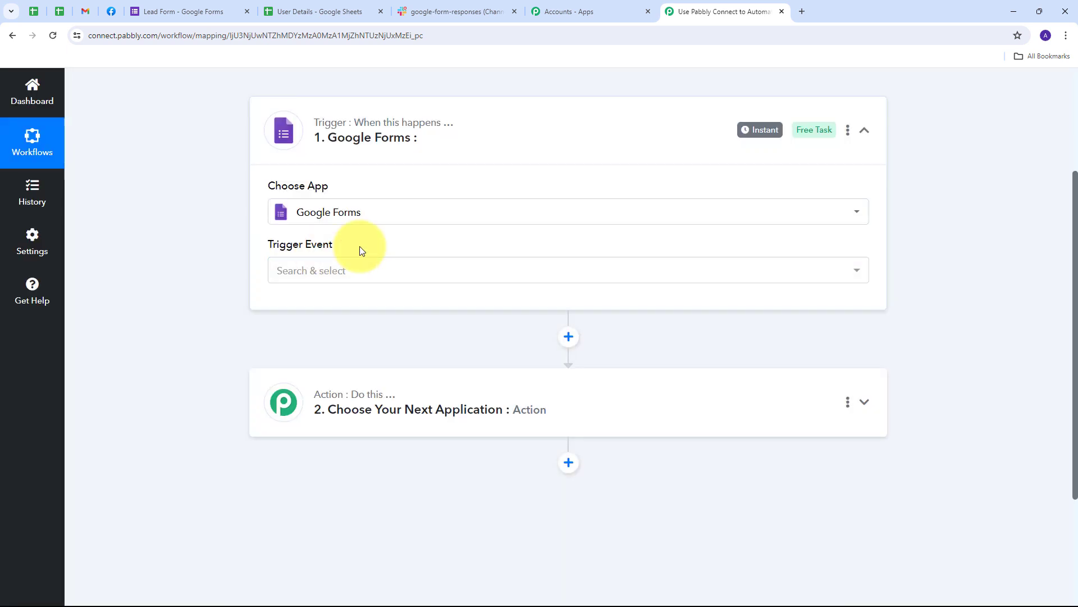
left_click(675, 269)
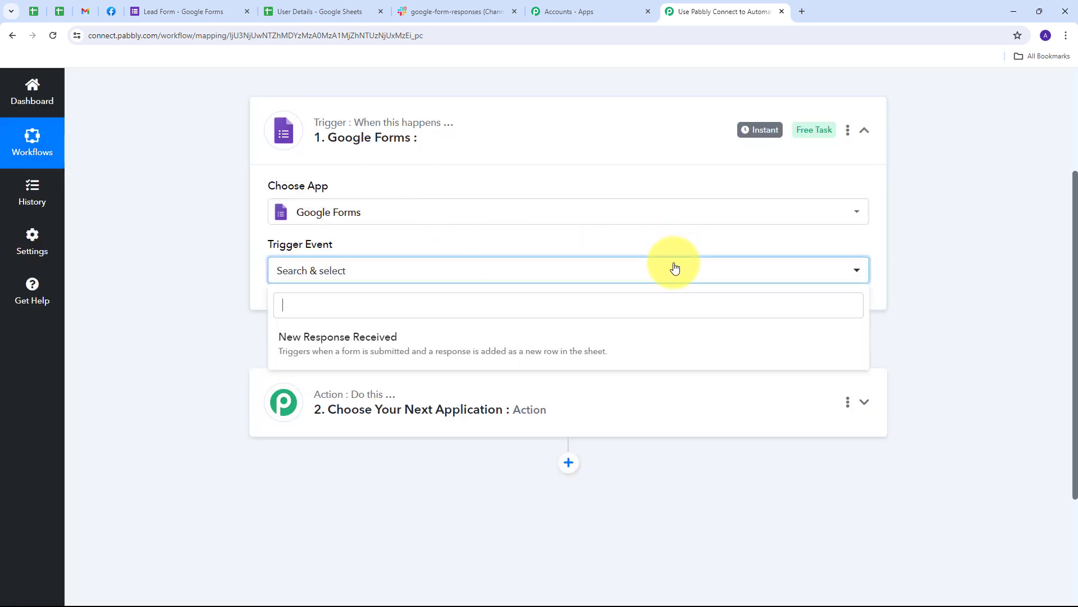
left_click(361, 350)
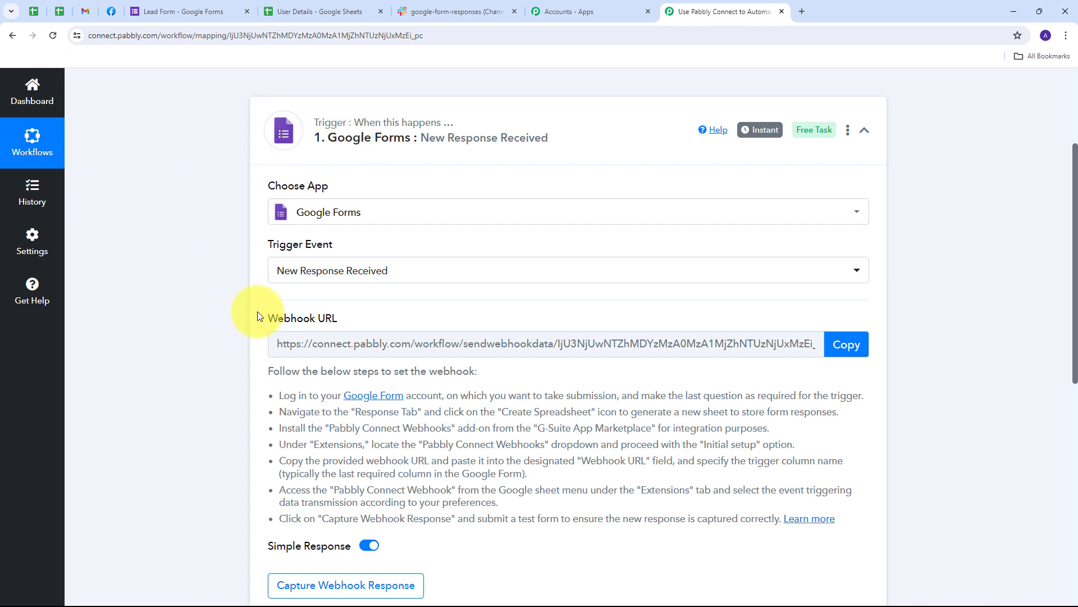
Step: Copy the trigger's webhook URL and return to the Lead Form
left_click_drag(258, 317, 367, 321)
mouse_move(312, 319)
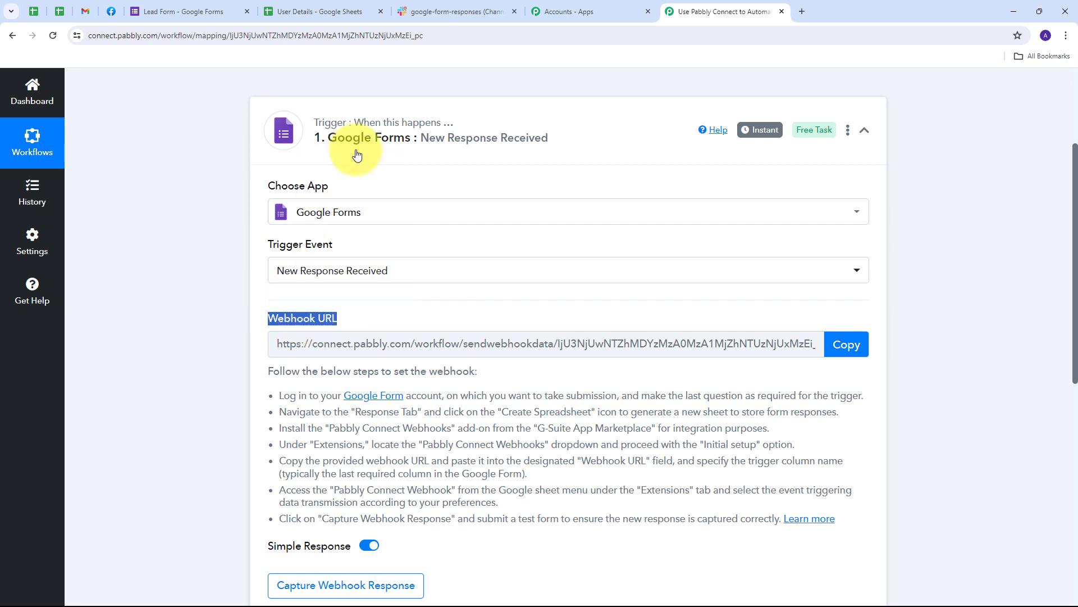
left_click(165, 269)
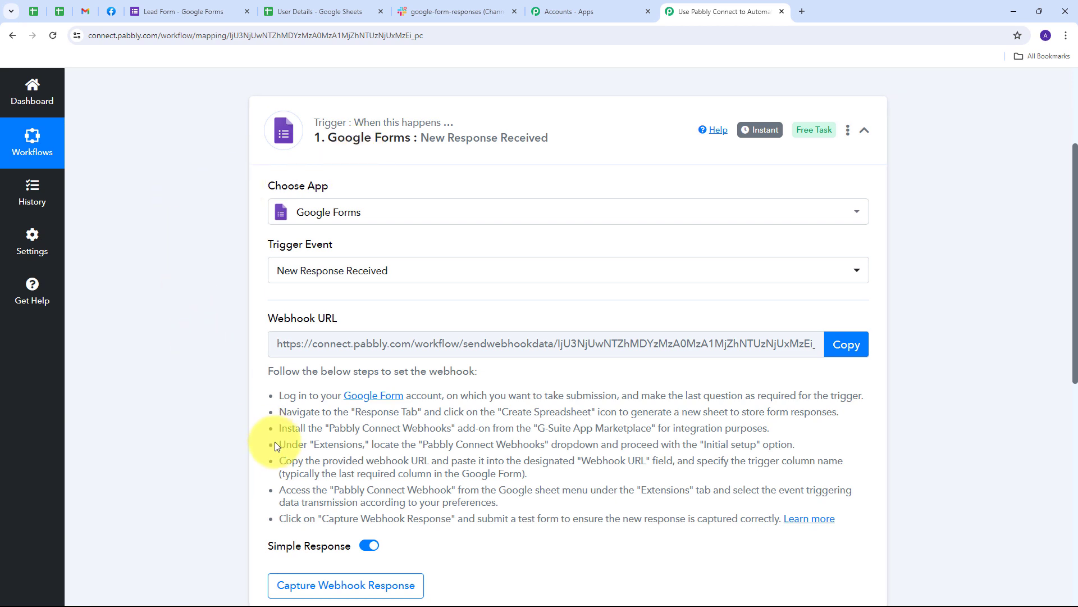
left_click_drag(280, 396, 884, 511)
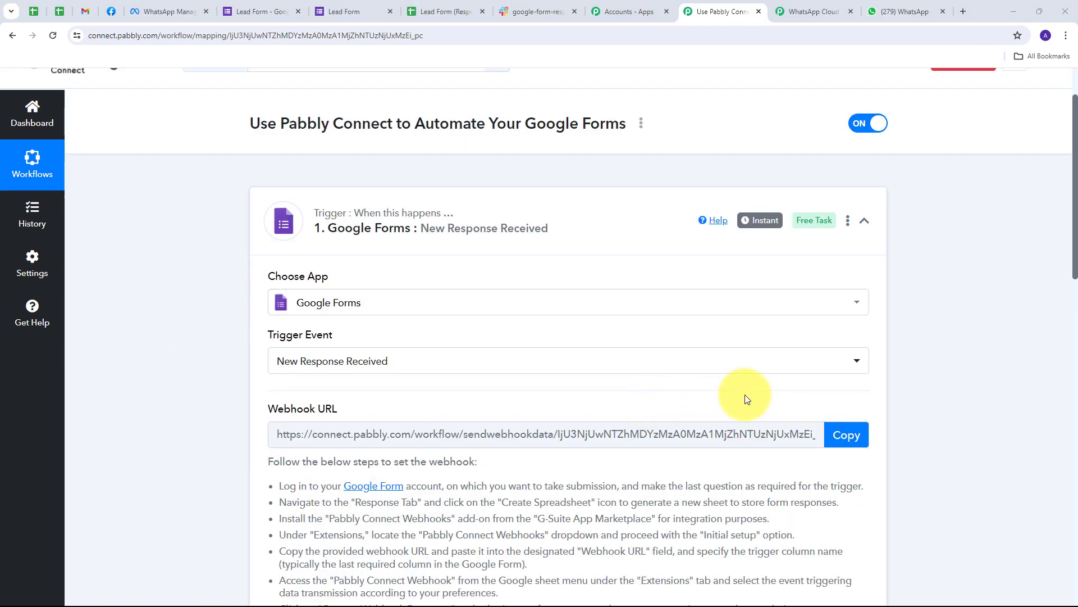
left_click(846, 436)
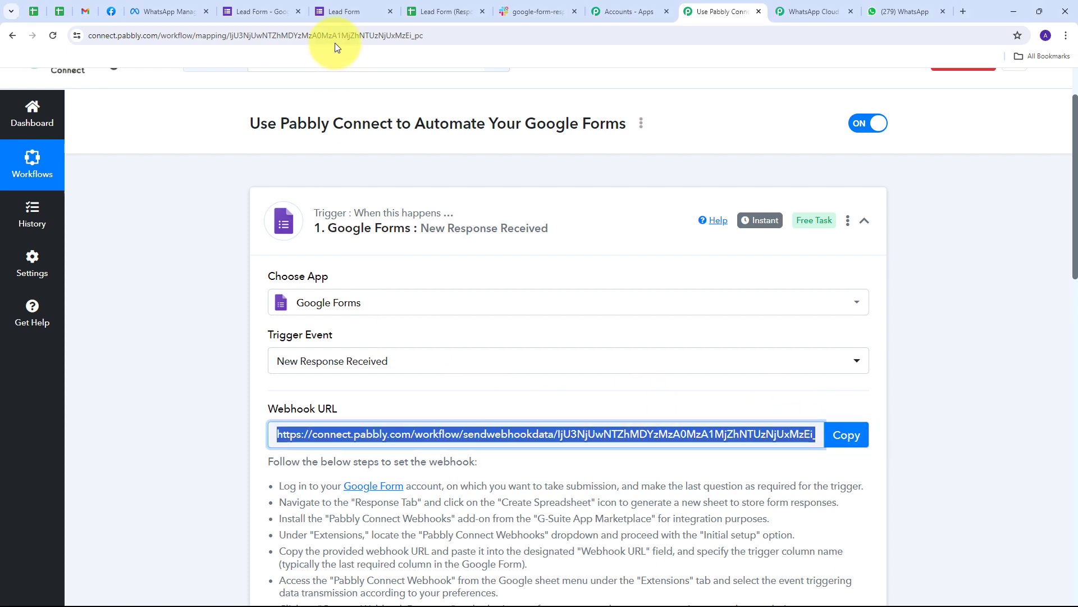
left_click(183, 5)
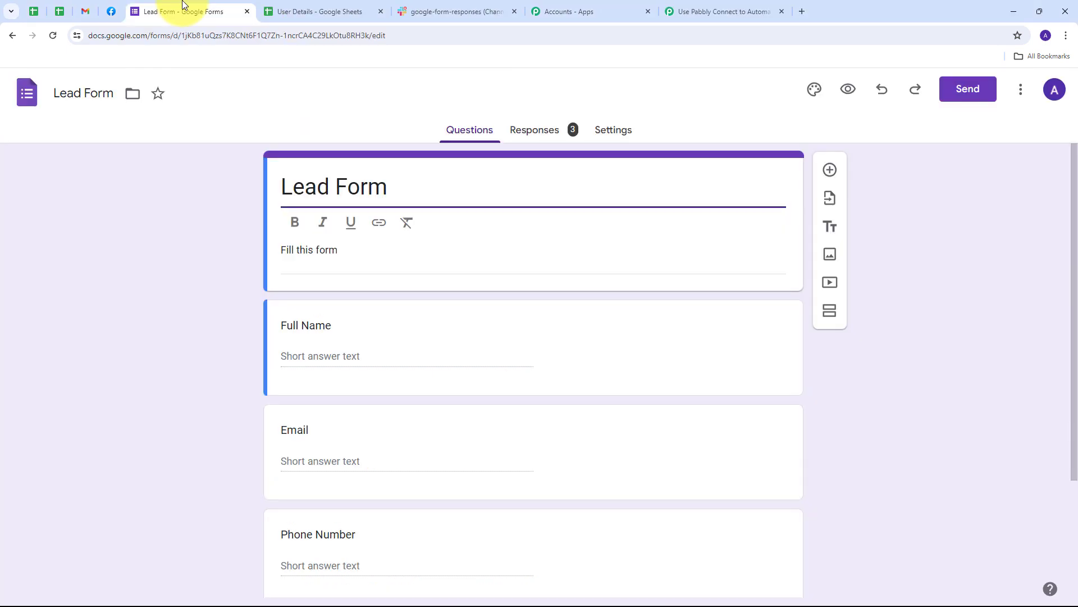
Step: Open the Lead Form (Responses) spreadsheet with its empty Timestamp through City columns
scroll(154, 242, "down", 1)
scroll(286, 204, "up", 1)
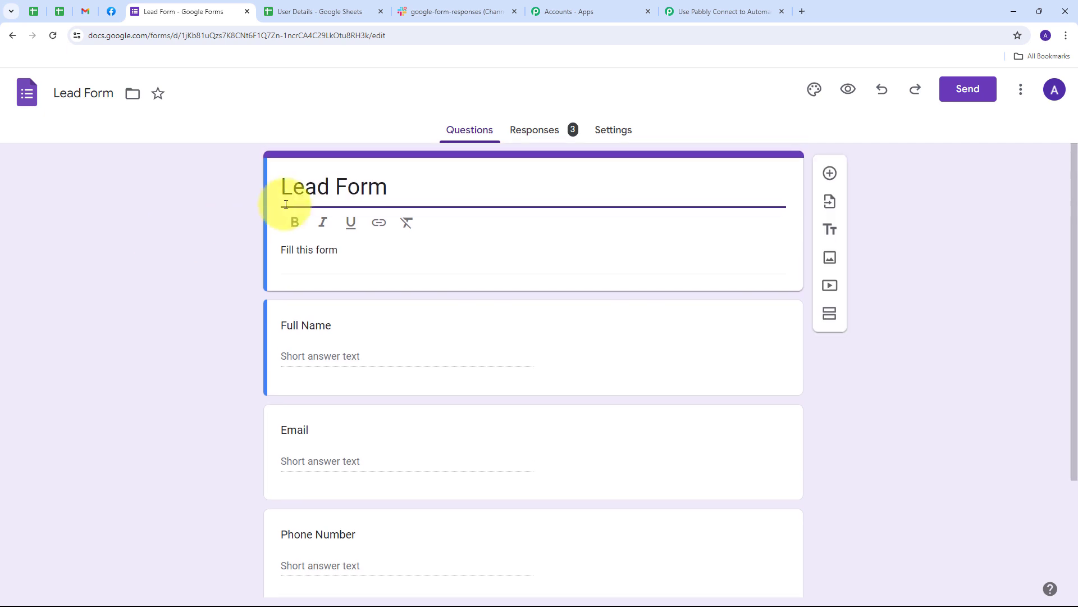
scroll(112, 284, "down", 3)
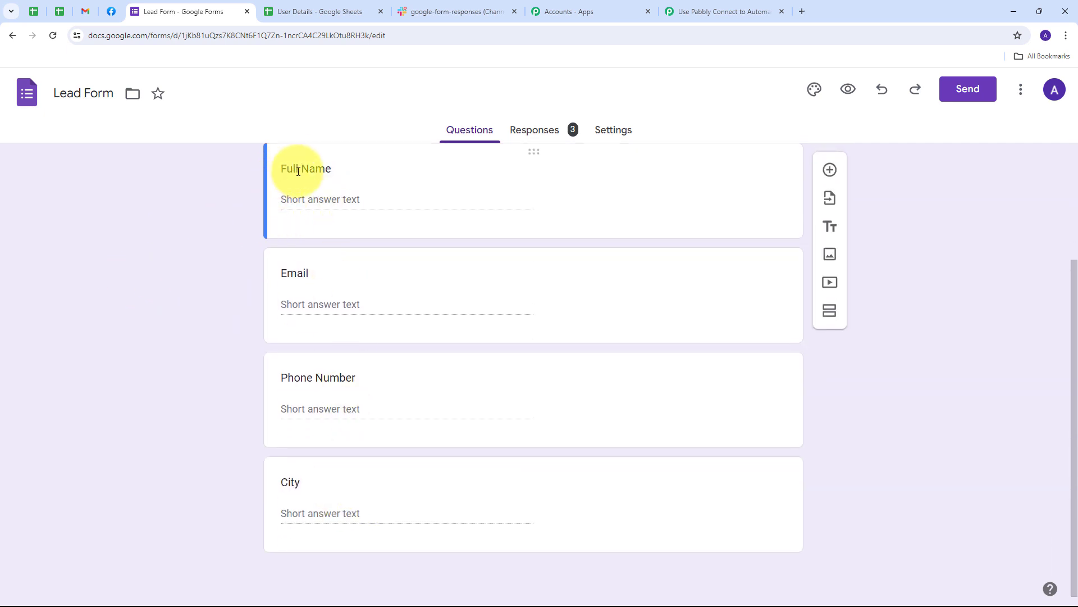
scroll(208, 181, "up", 3)
scroll(171, 229, "down", 2)
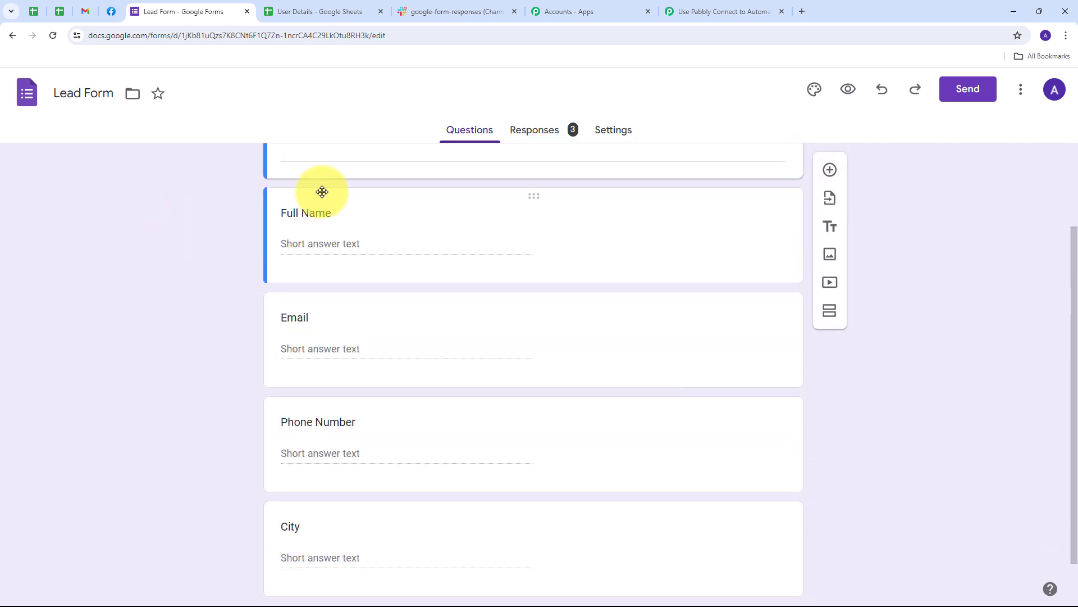
scroll(282, 259, "down", 1)
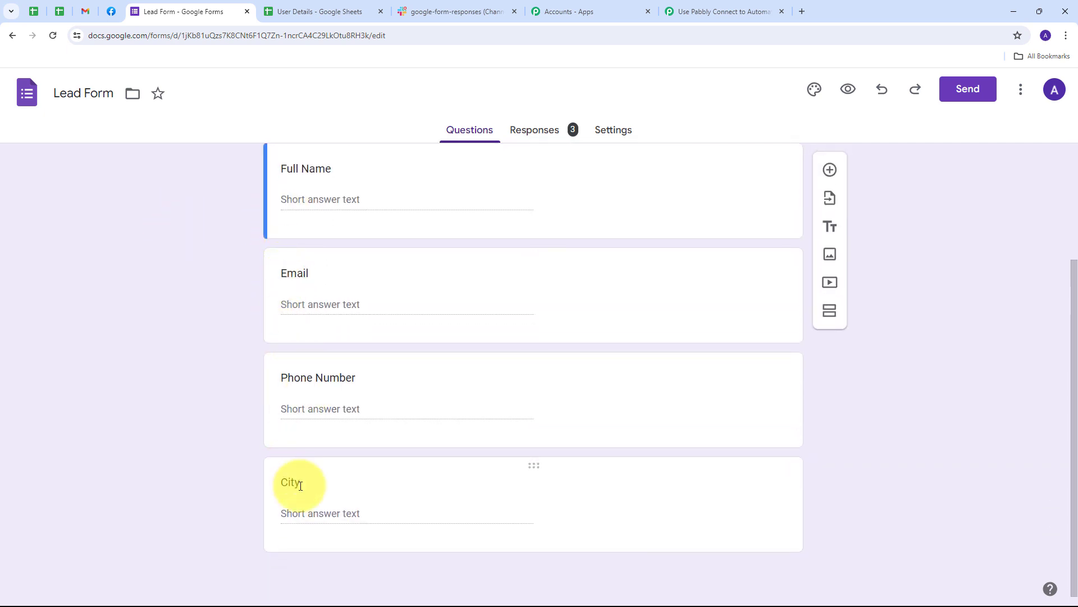
scroll(115, 294, "up", 3)
scroll(169, 286, "down", 3)
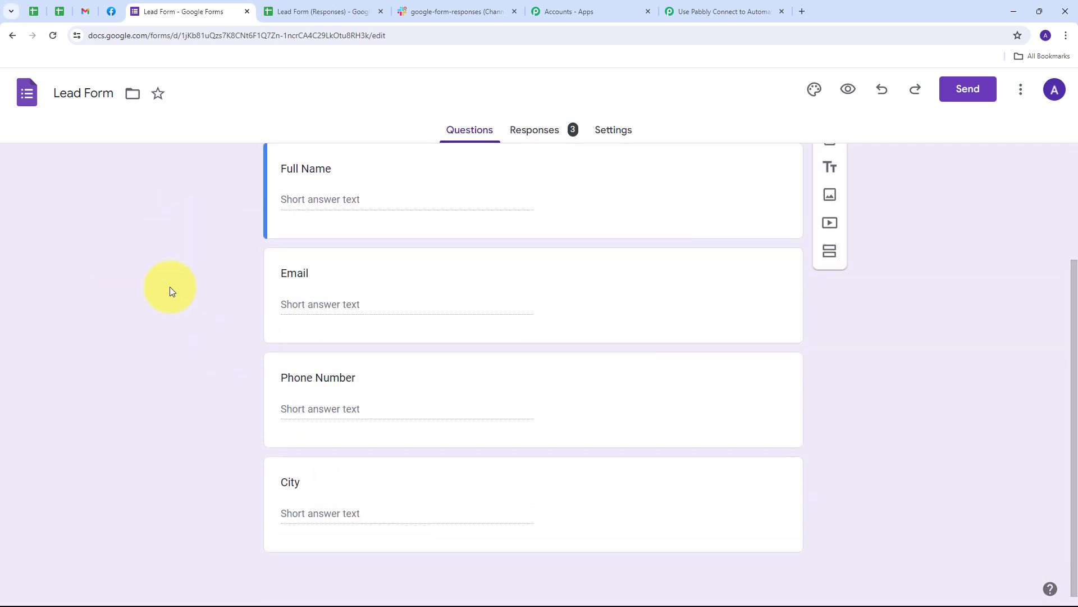
scroll(167, 298, "up", 3)
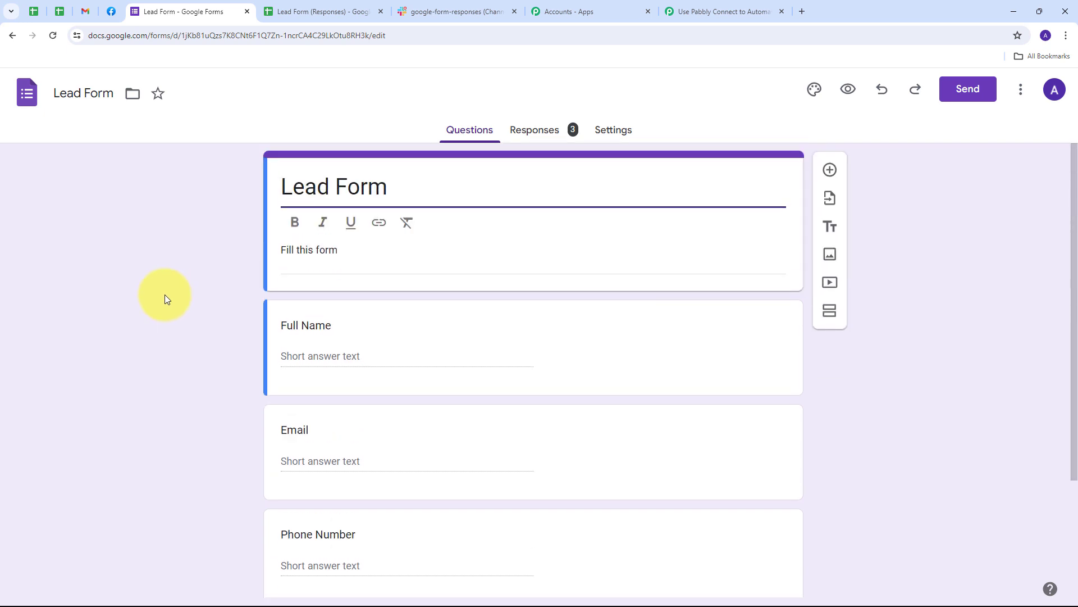
left_click(270, 11)
left_click(161, 233)
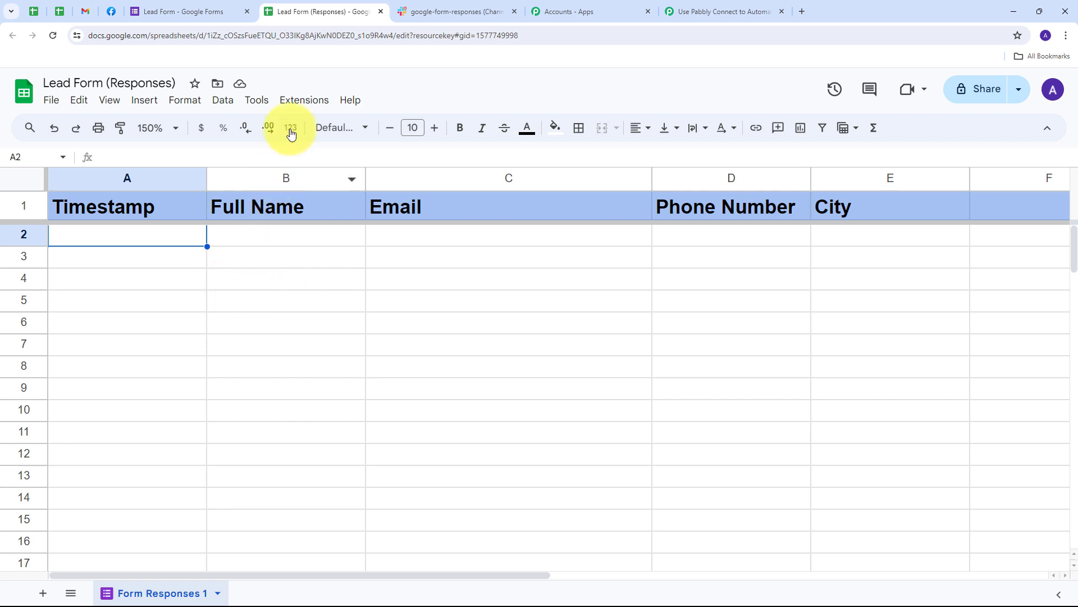
left_click(303, 107)
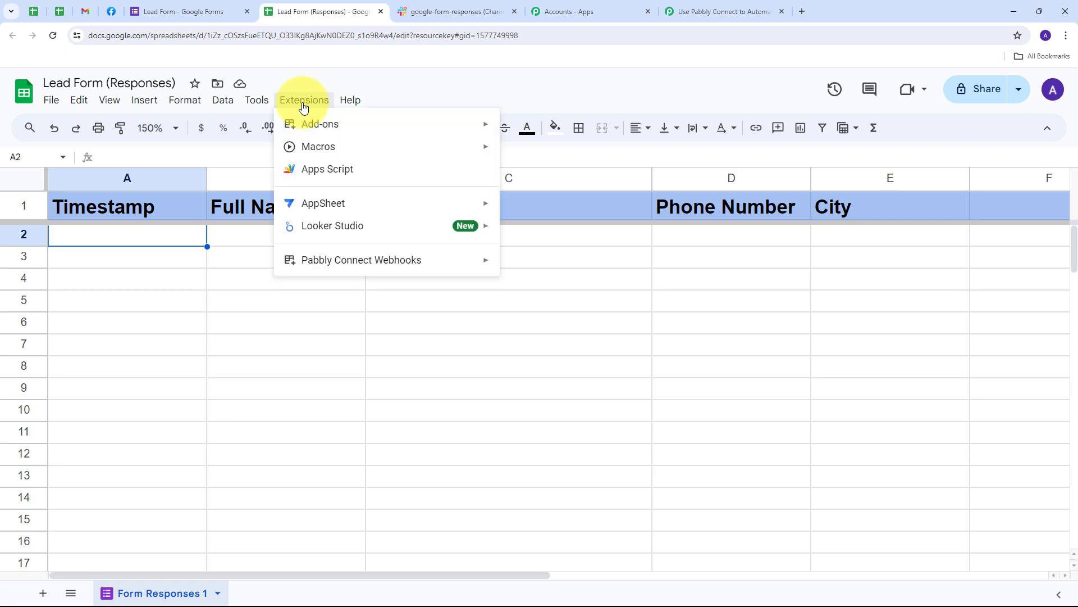
mouse_move(310, 262)
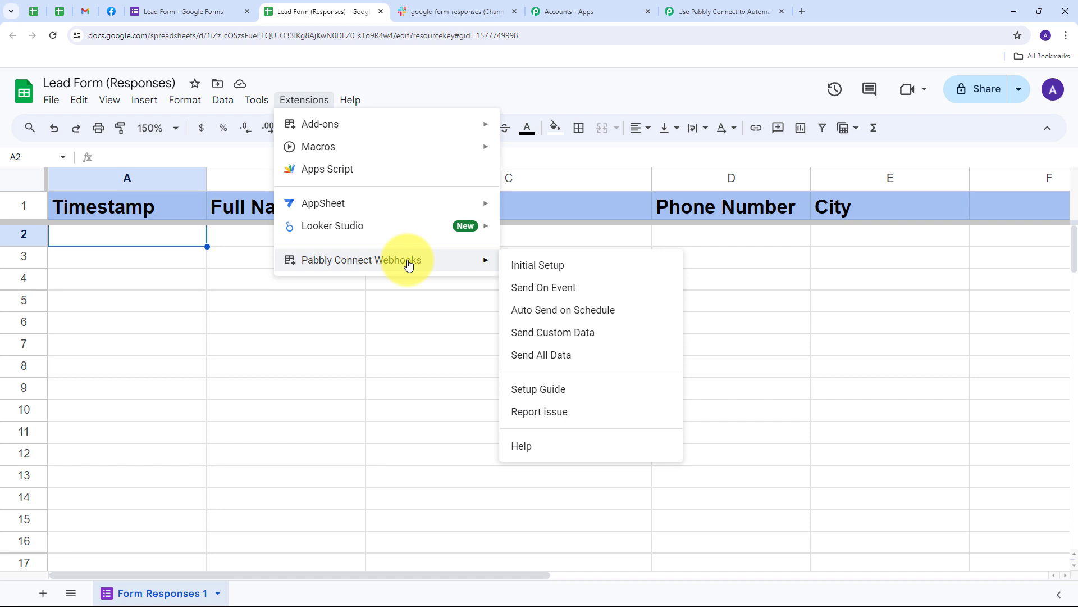
mouse_move(359, 128)
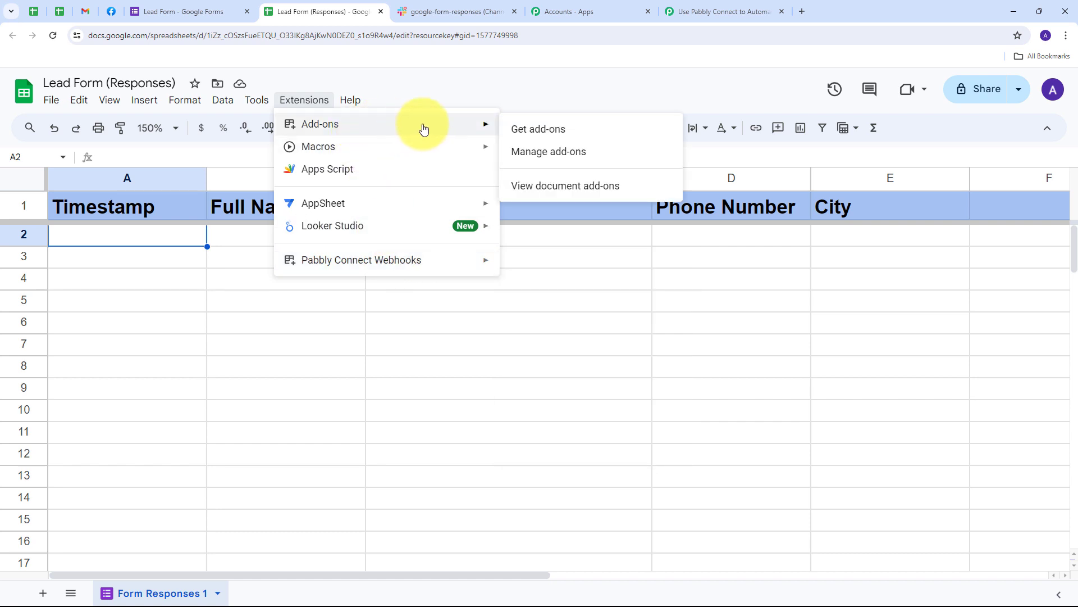
left_click(537, 134)
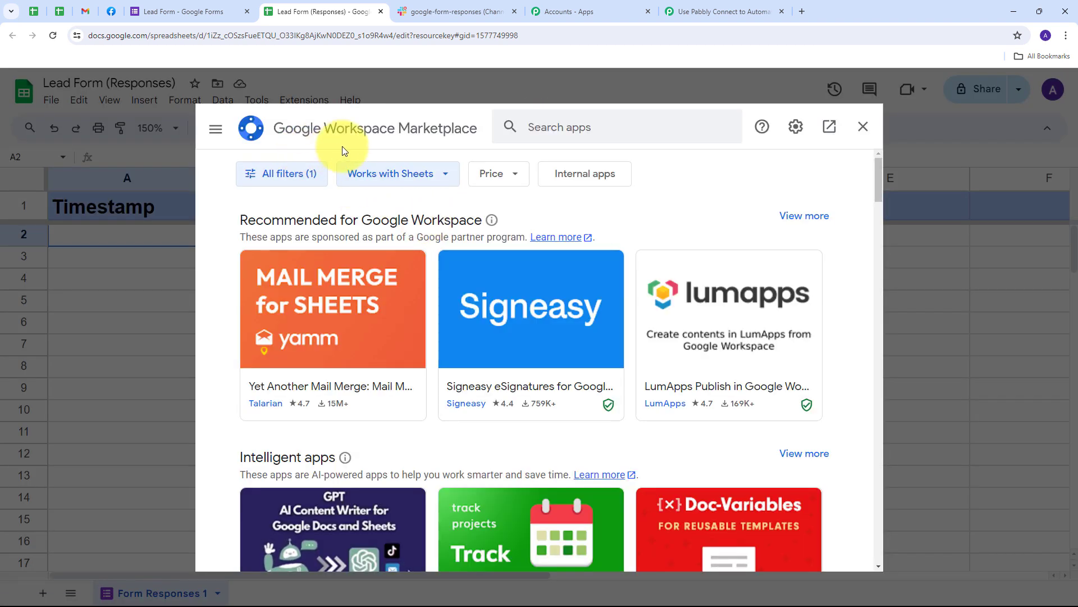
left_click(593, 133)
type("P")
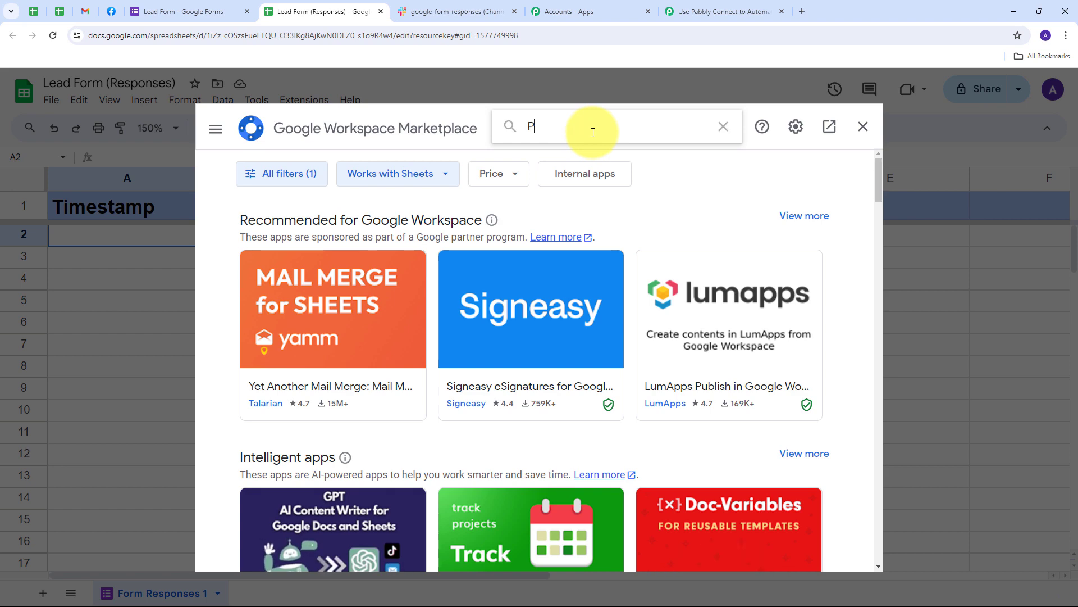
type("abbly")
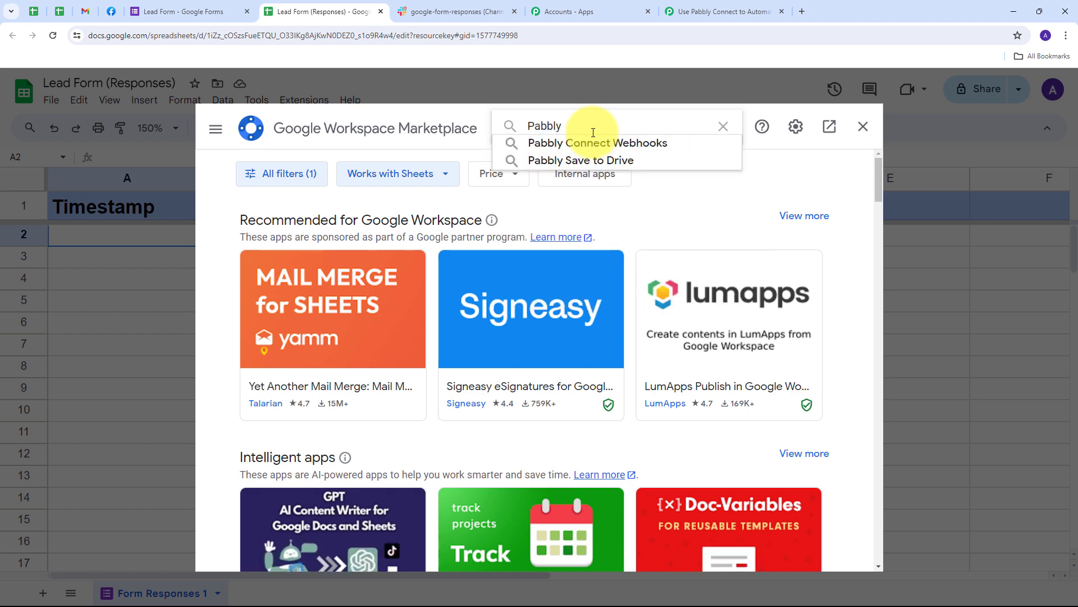
left_click(594, 142)
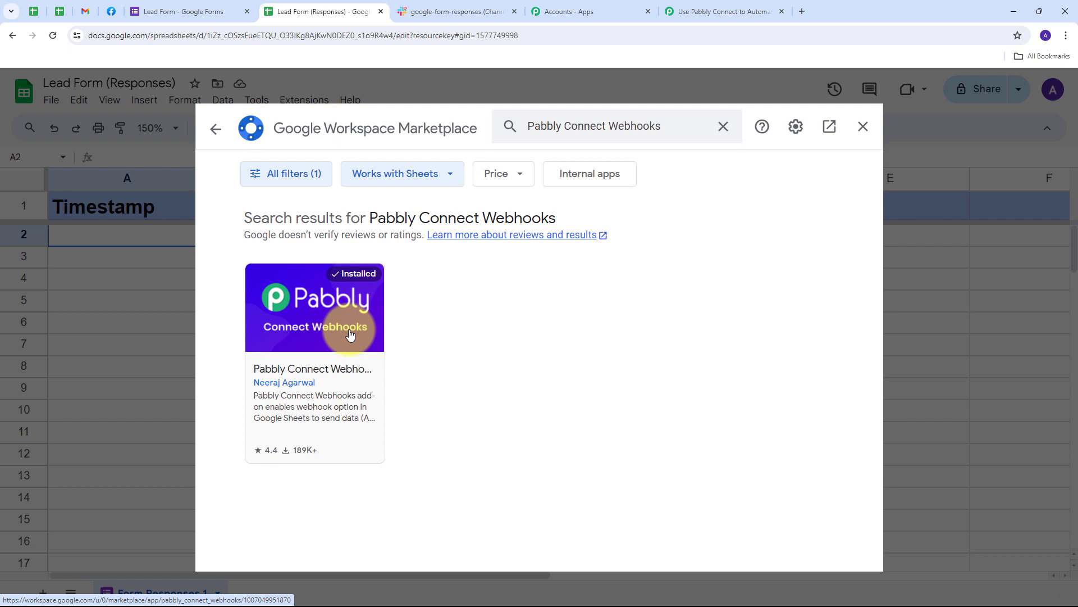
left_click(862, 126)
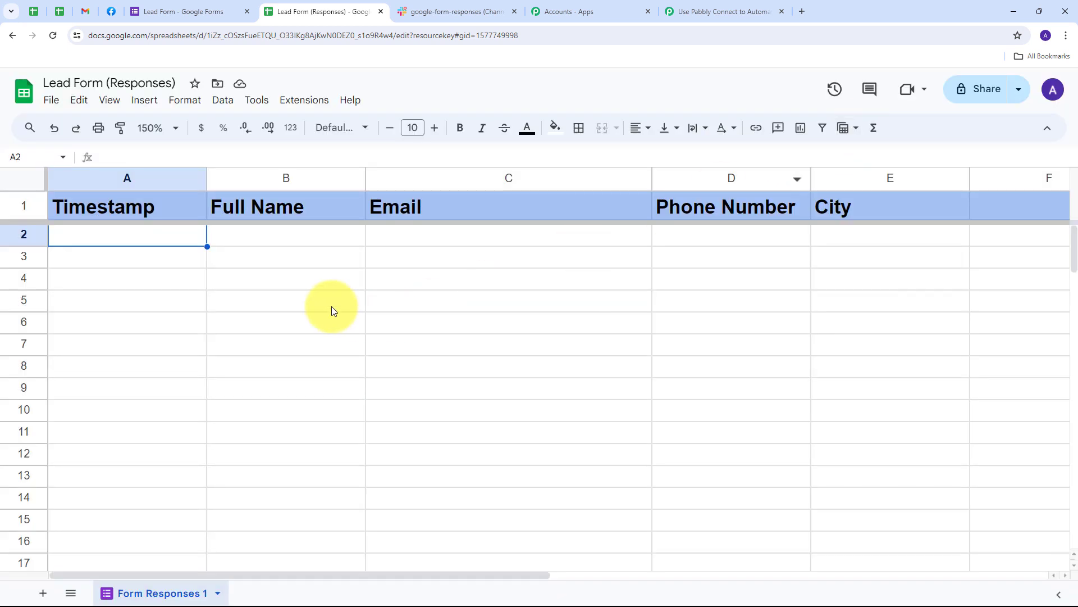
Step: Run the Pabbly Connect Webhooks initial setup with the pasted webhook URL and trigger column E
left_click(306, 108)
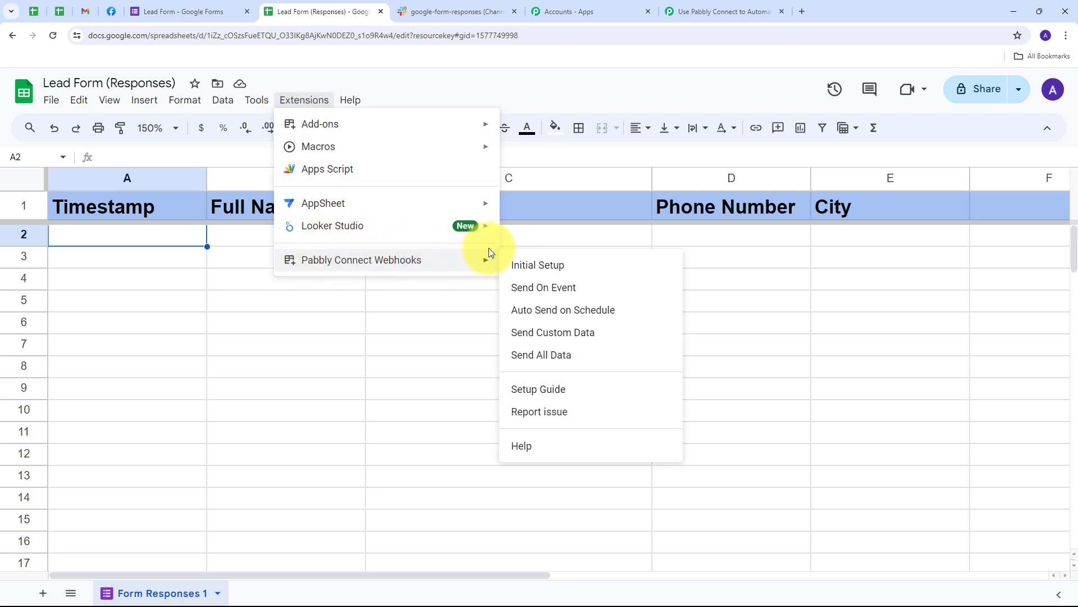
left_click(530, 267)
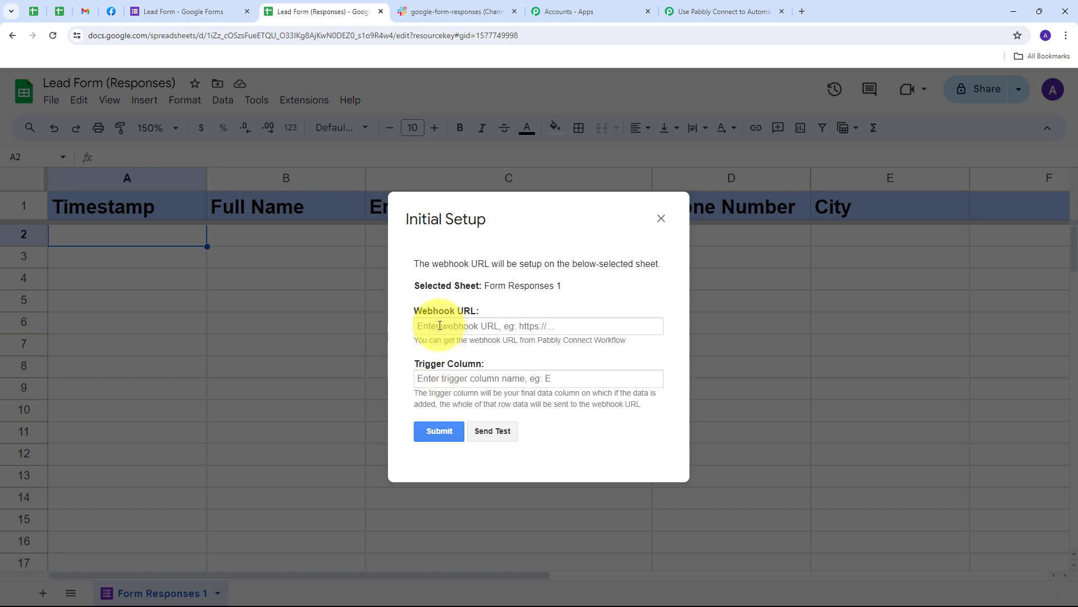
left_click(440, 325)
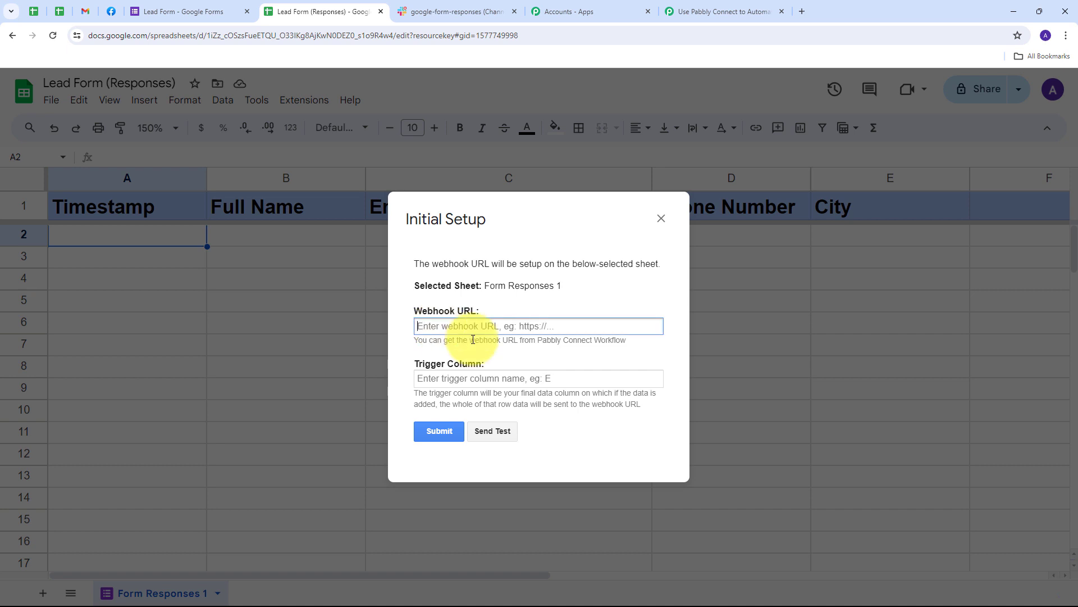
key("ctrl+v")
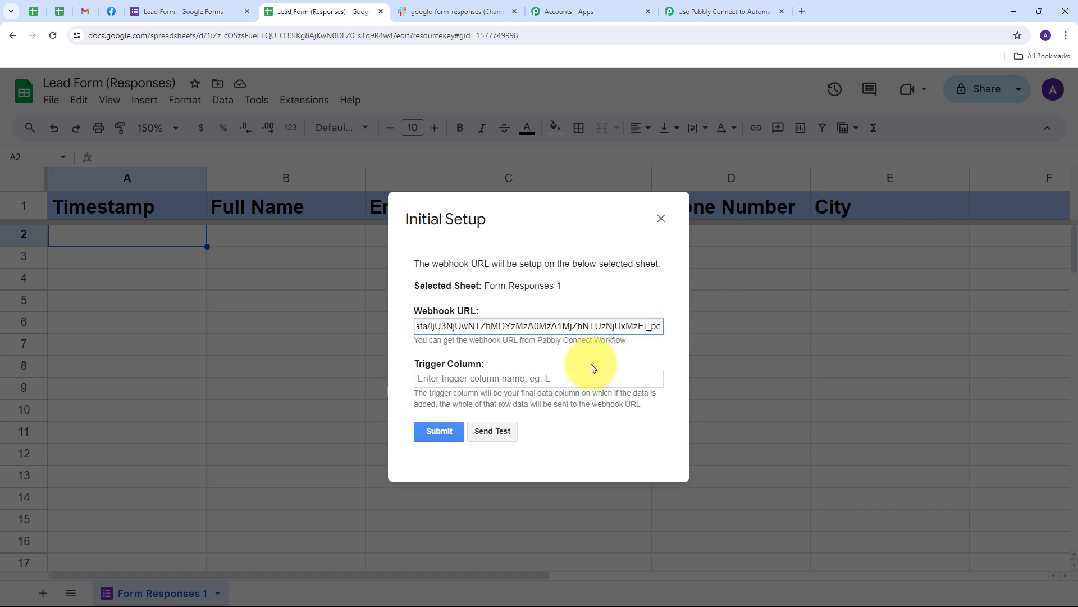
left_click(466, 381)
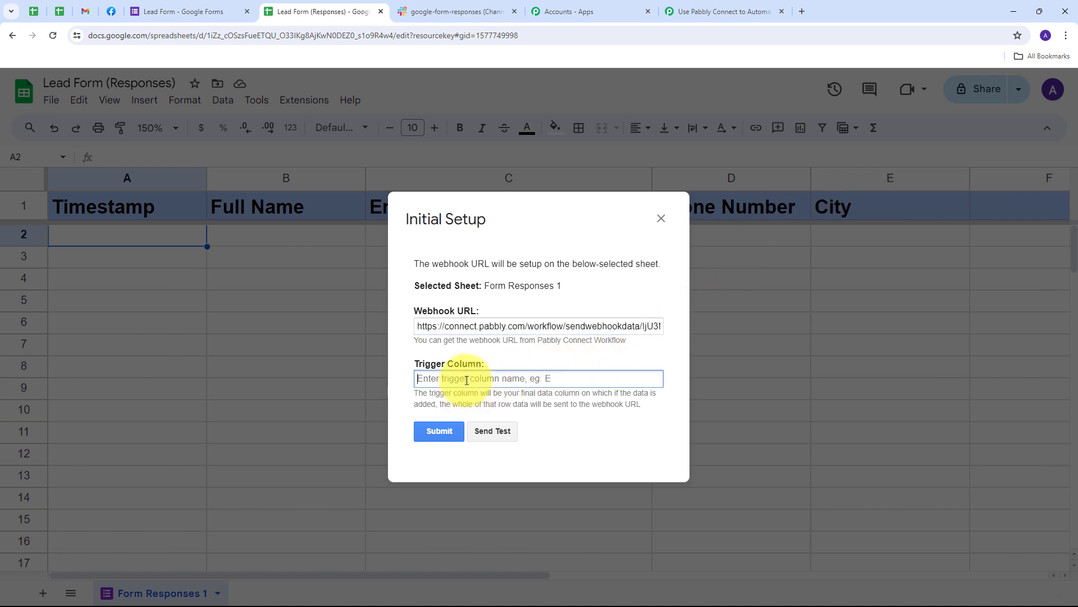
type("E")
left_click(505, 357)
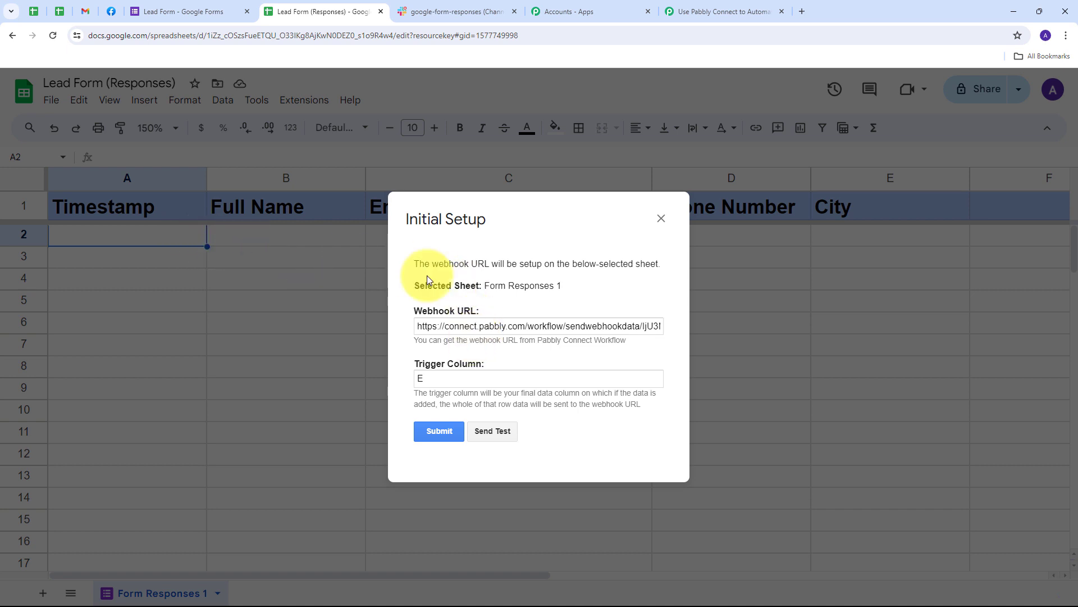
left_click(447, 434)
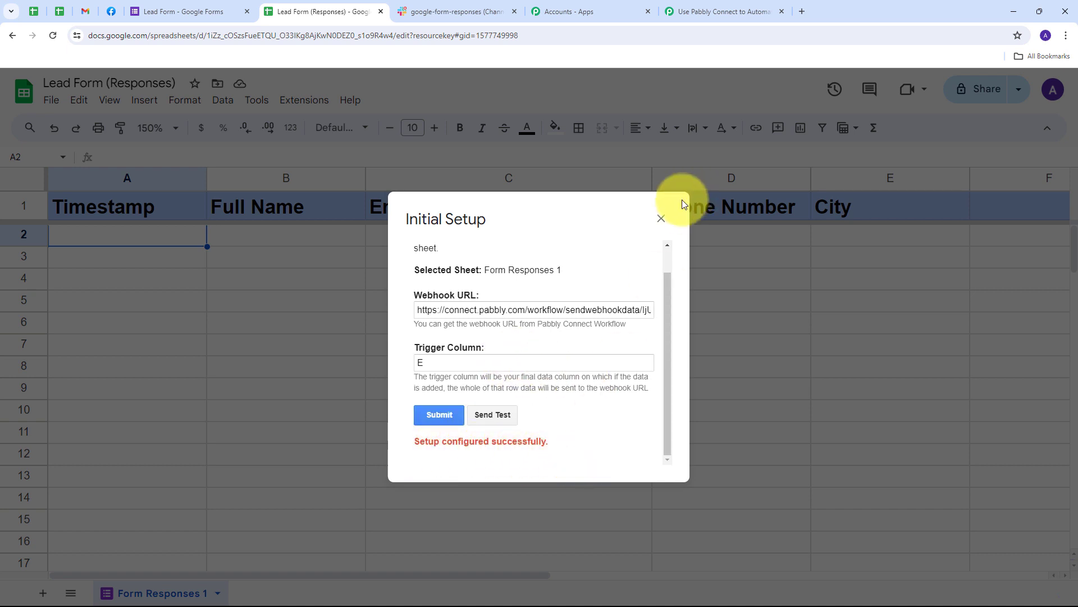
left_click(662, 219)
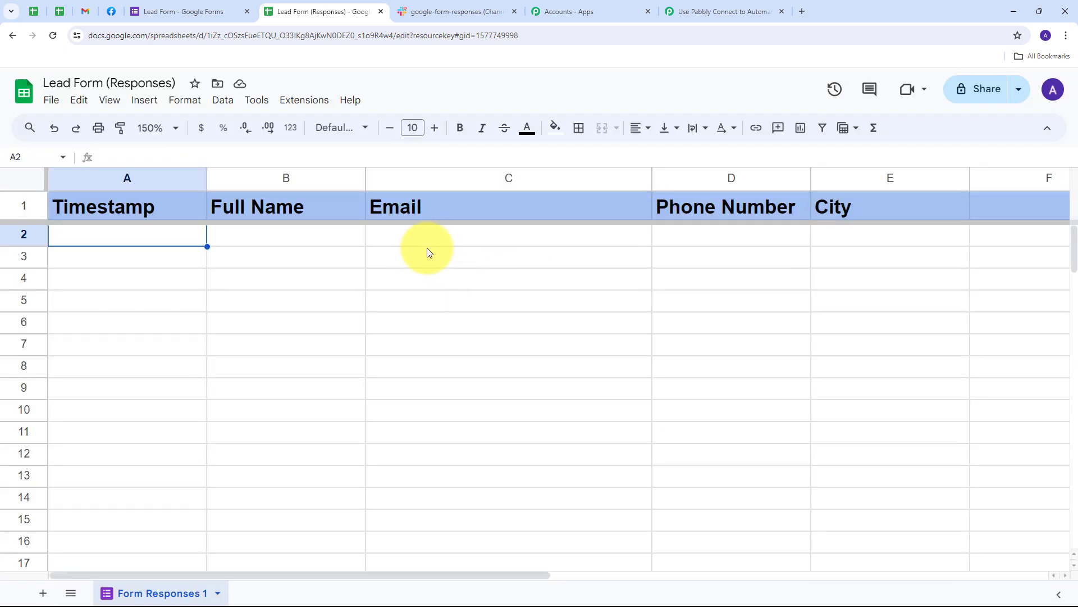
Step: Turn on Pabbly Connect Webhooks 'Send On Event' for the responses spreadsheet
left_click(709, 11)
scroll(481, 306, "down", 3)
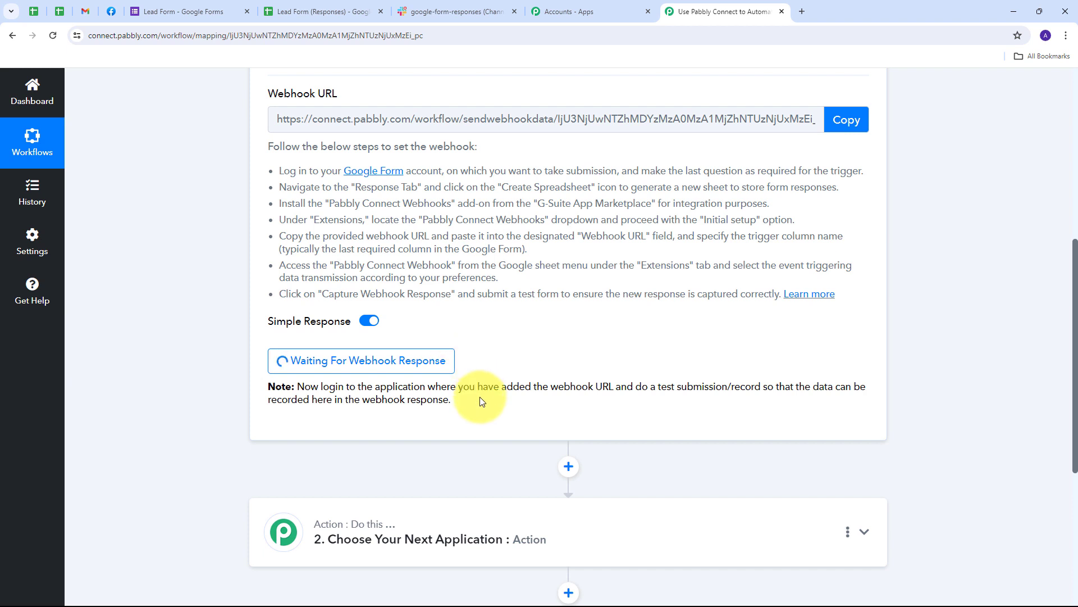
left_click(344, 12)
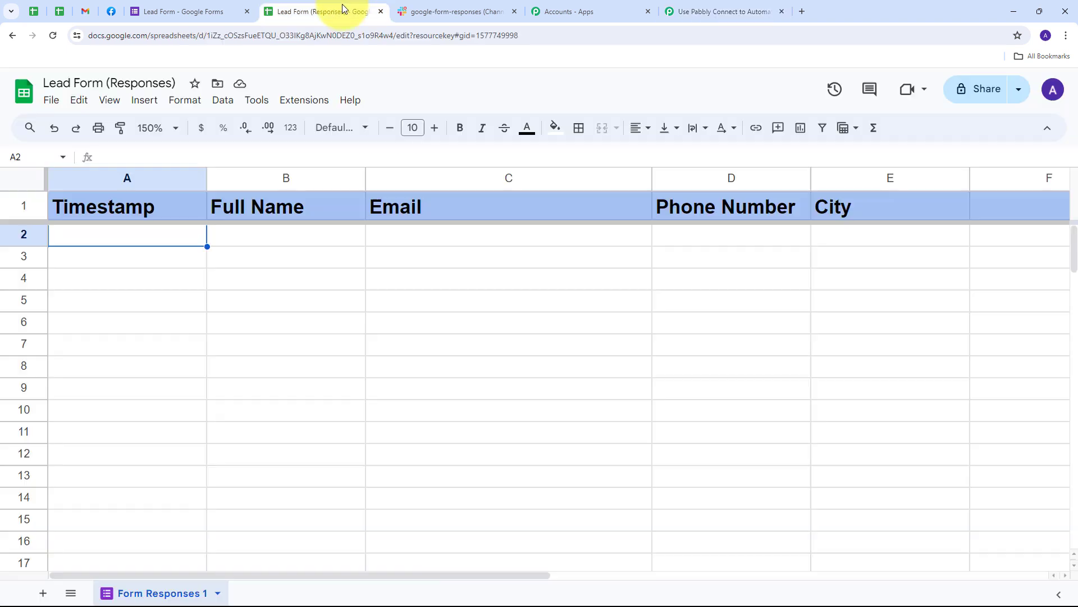
left_click(304, 100)
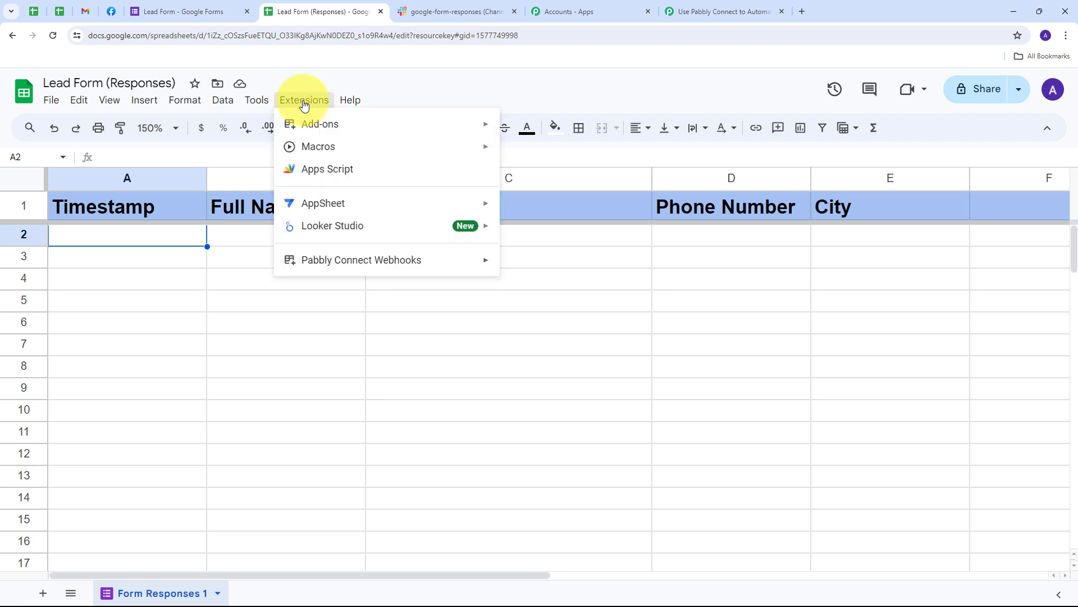
mouse_move(331, 259)
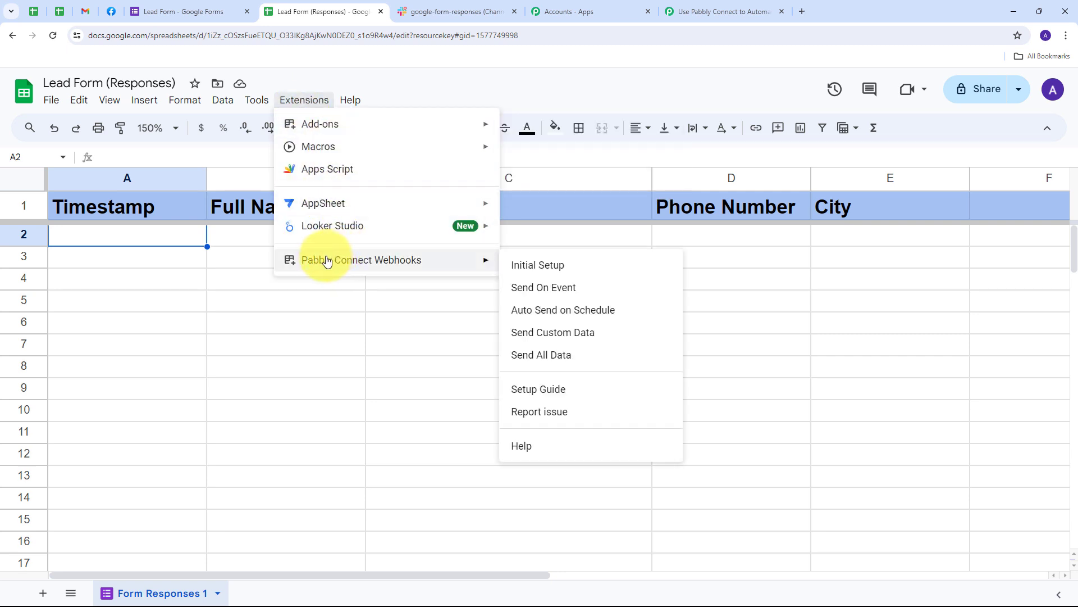
left_click(533, 294)
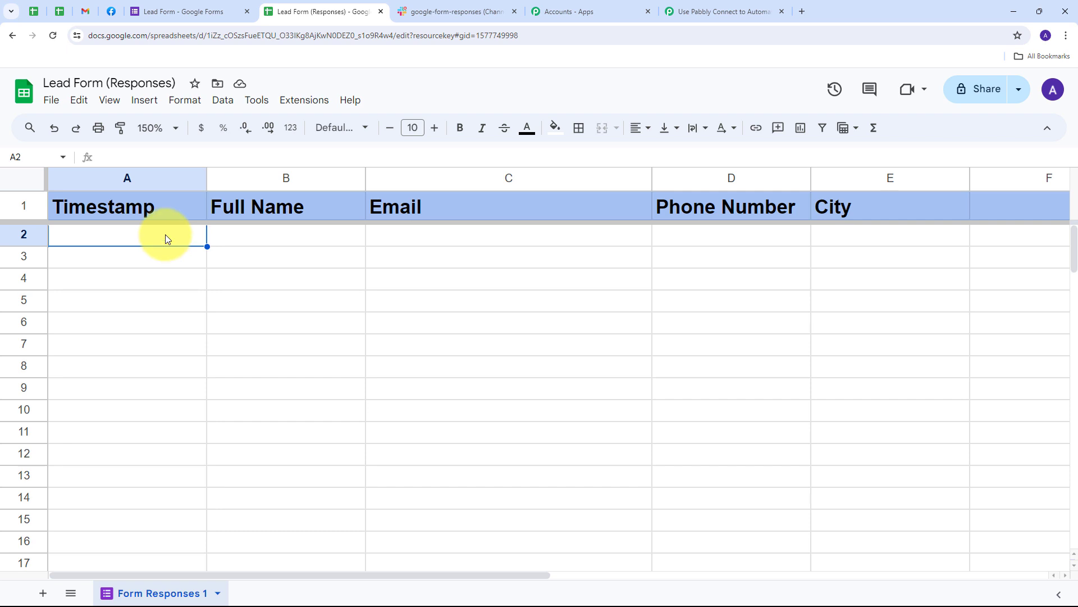
left_click(183, 6)
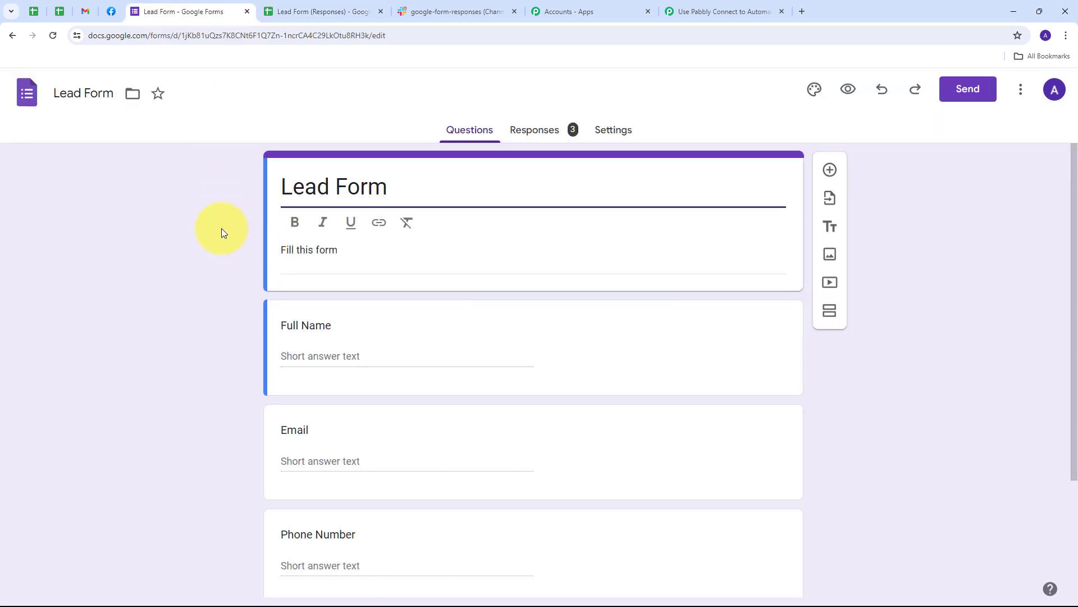
Step: In the Lead Form preview, enter a test full name, email address and phone number
left_click(848, 89)
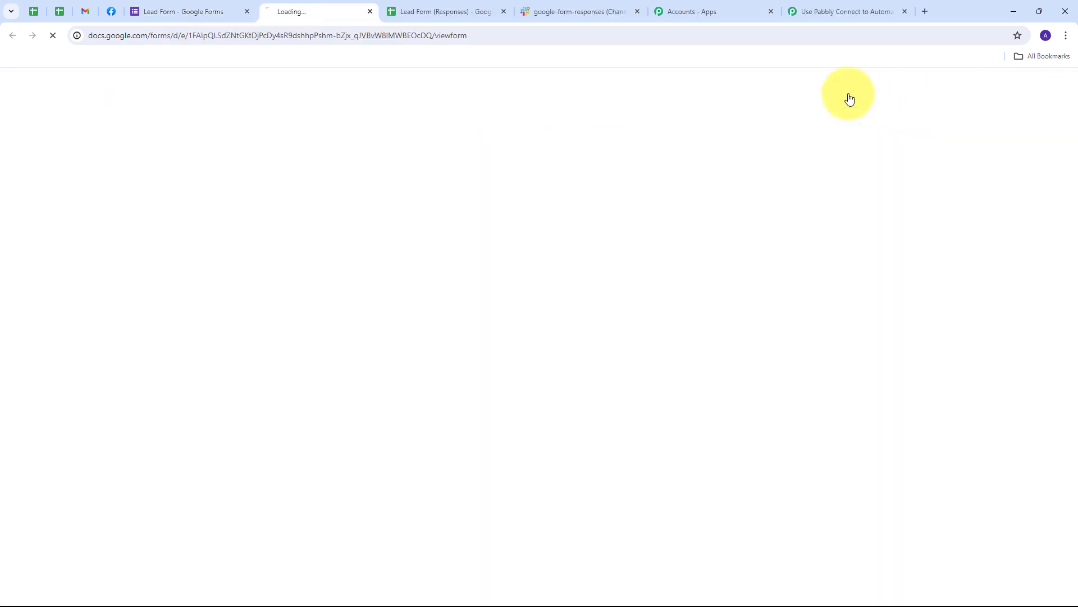
scroll(290, 181, "down", 5)
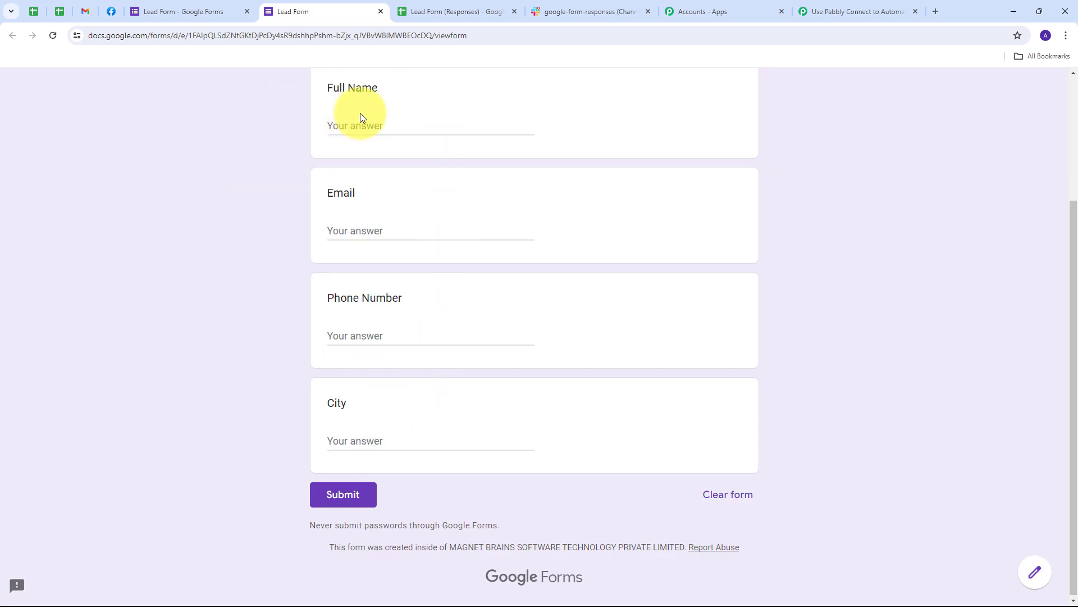
left_click(375, 121)
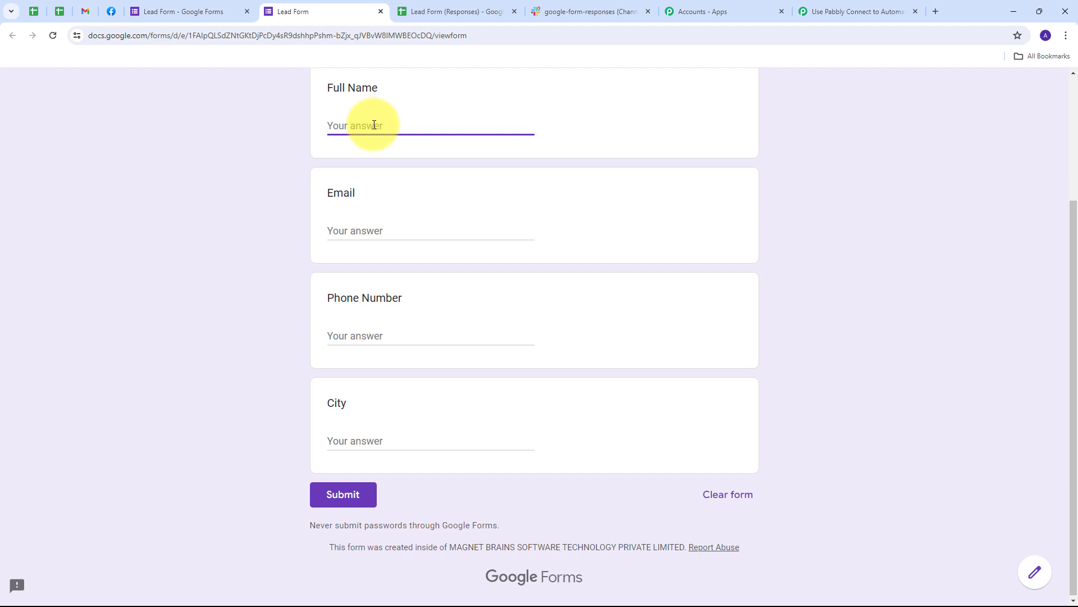
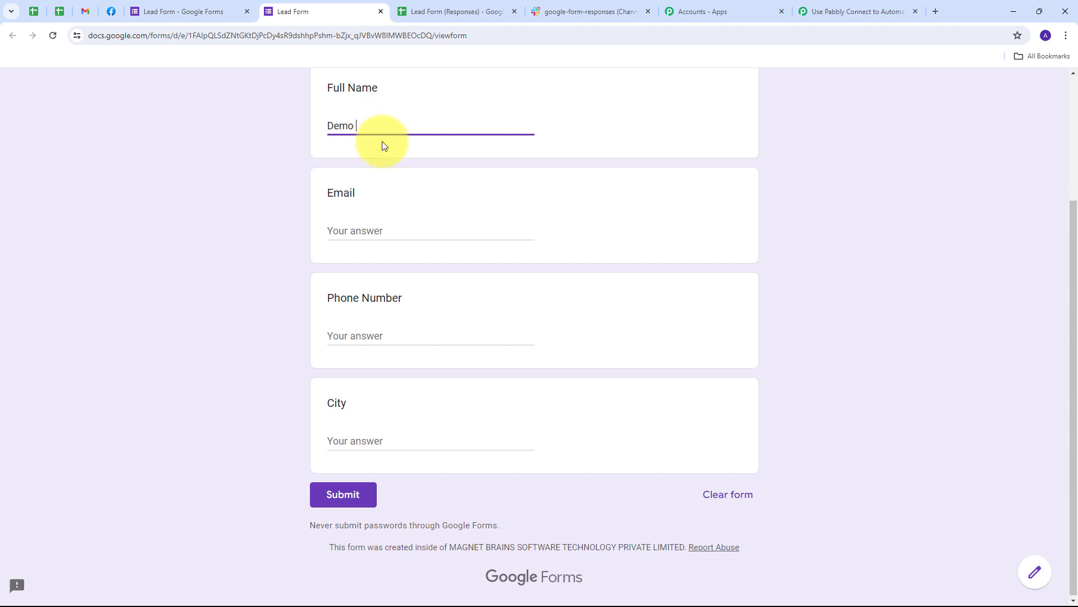
key("Tab")
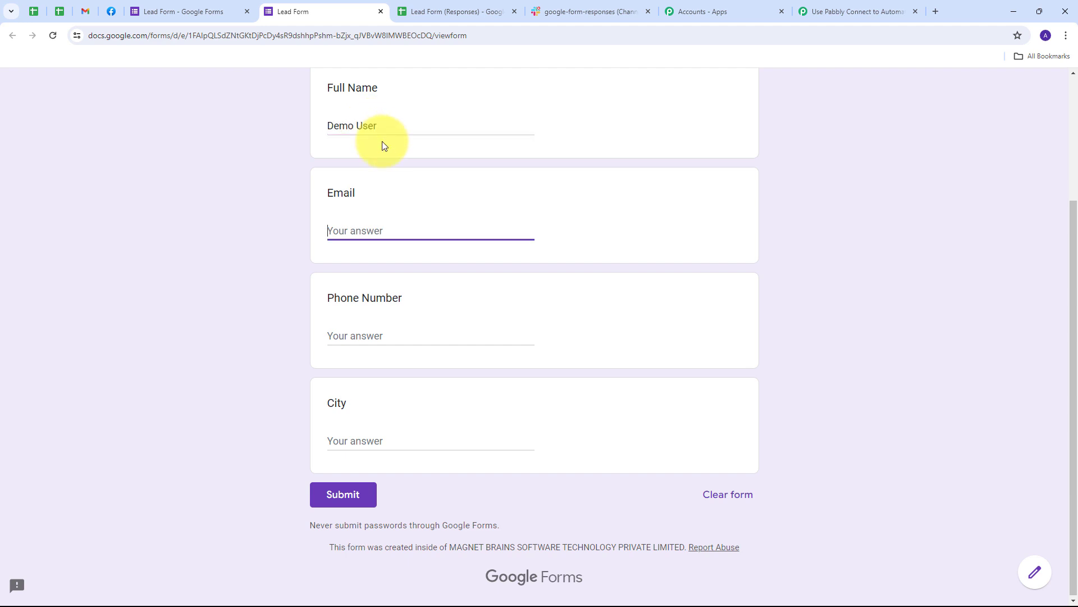
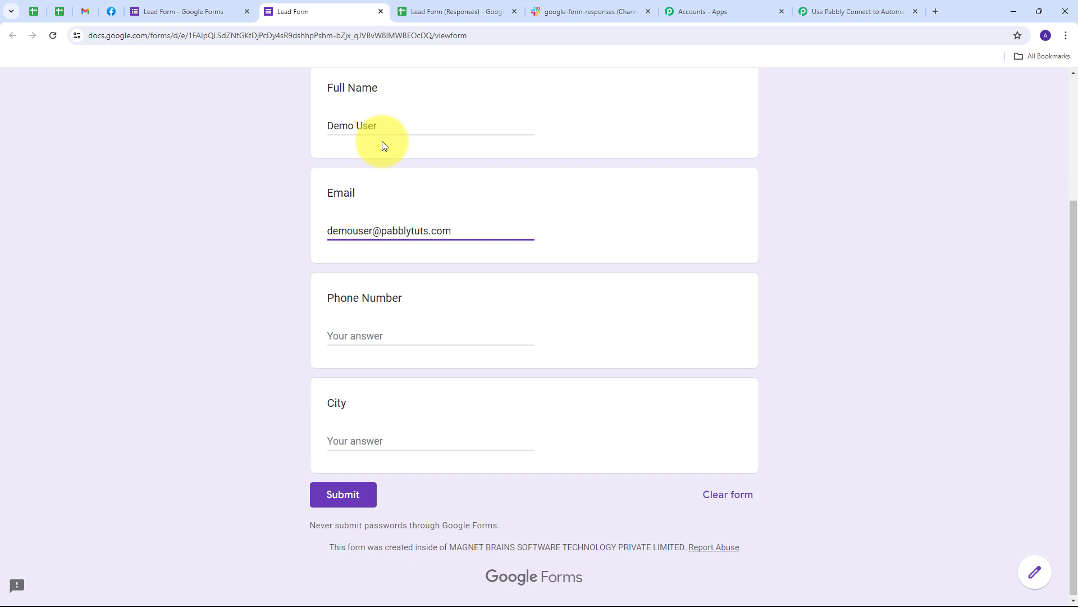
key("Tab")
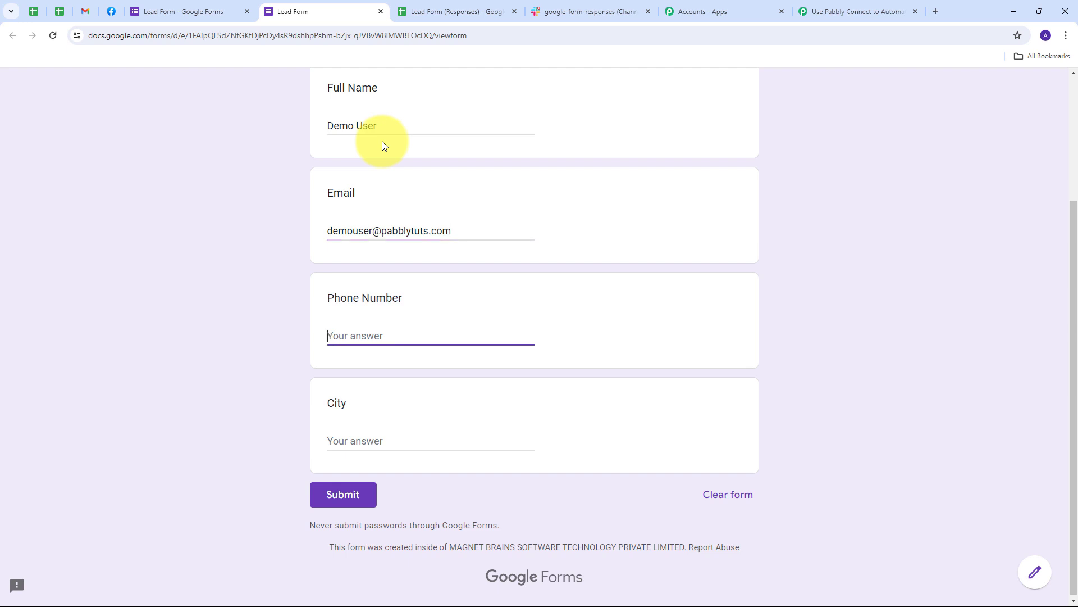
Step: Enter city Bhopal, submit the response, and open the responses spreadsheet
key("Tab")
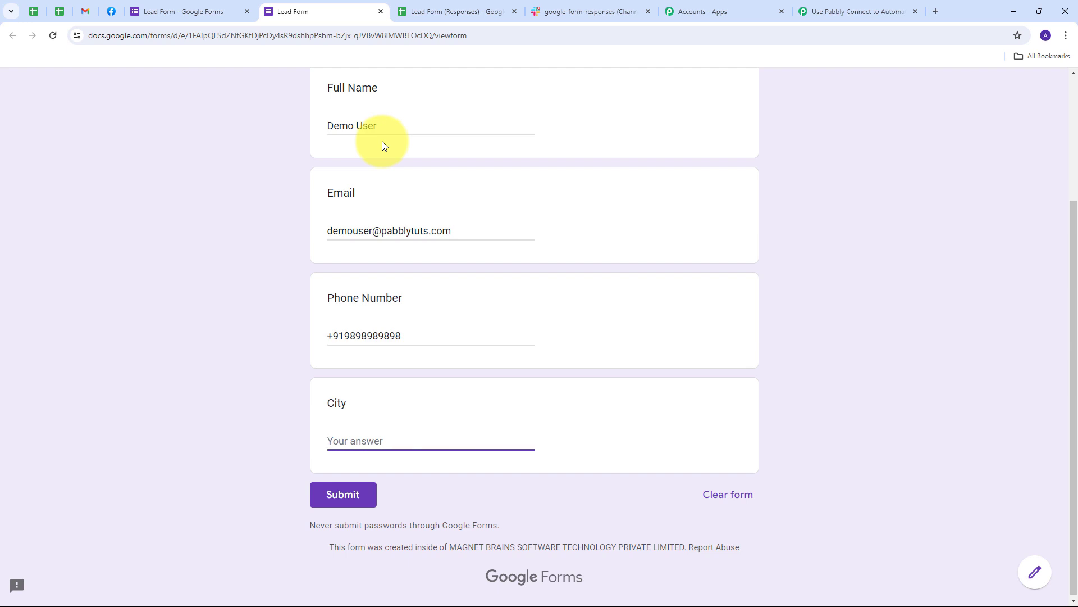
type("Bhopal")
left_click(331, 497)
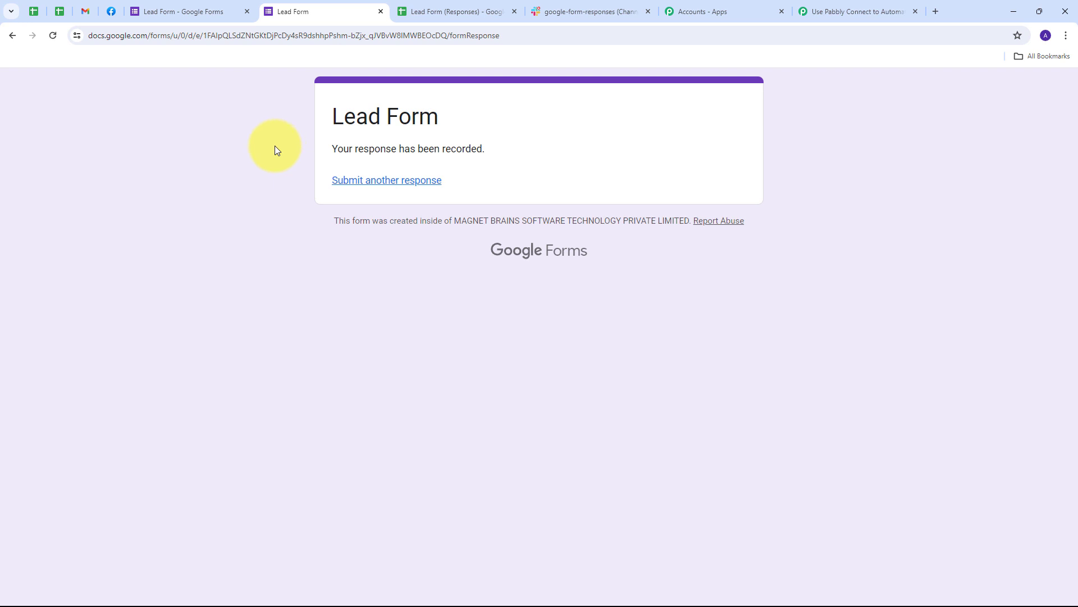
left_click(448, 10)
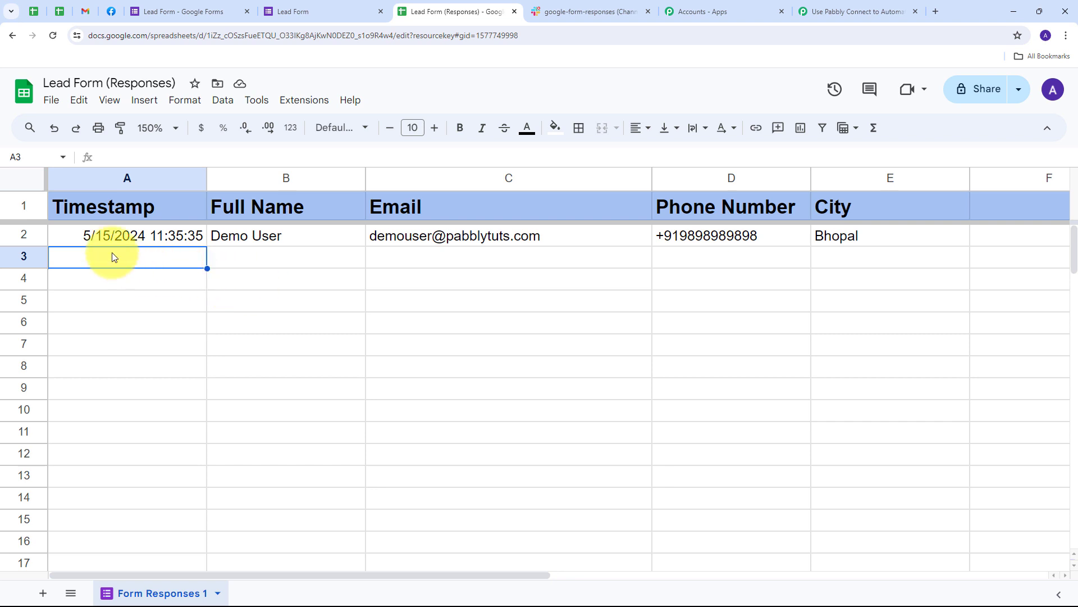
left_click(25, 234)
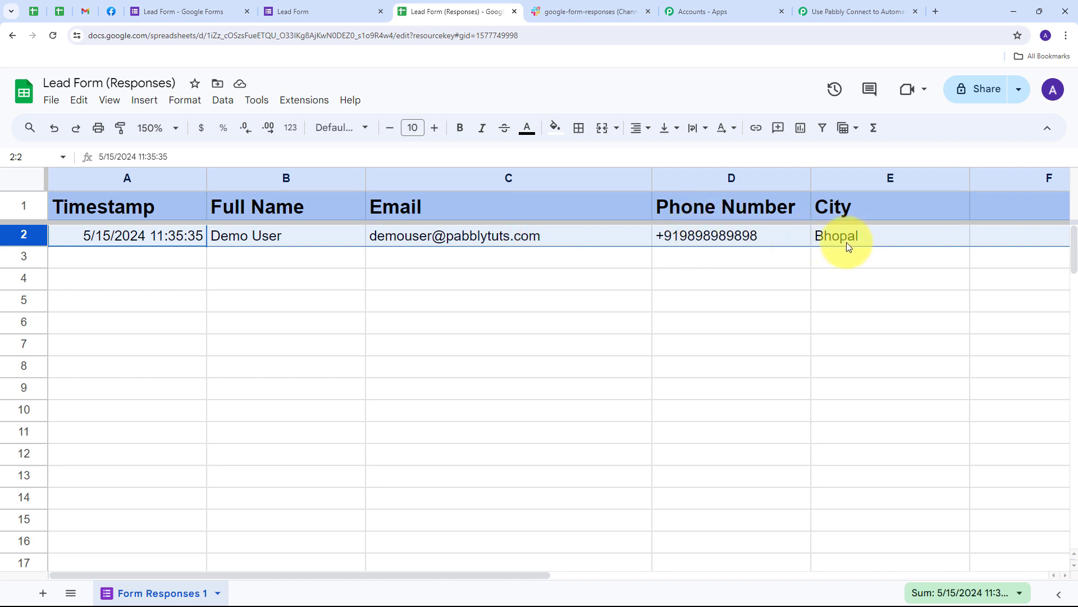
left_click(188, 260)
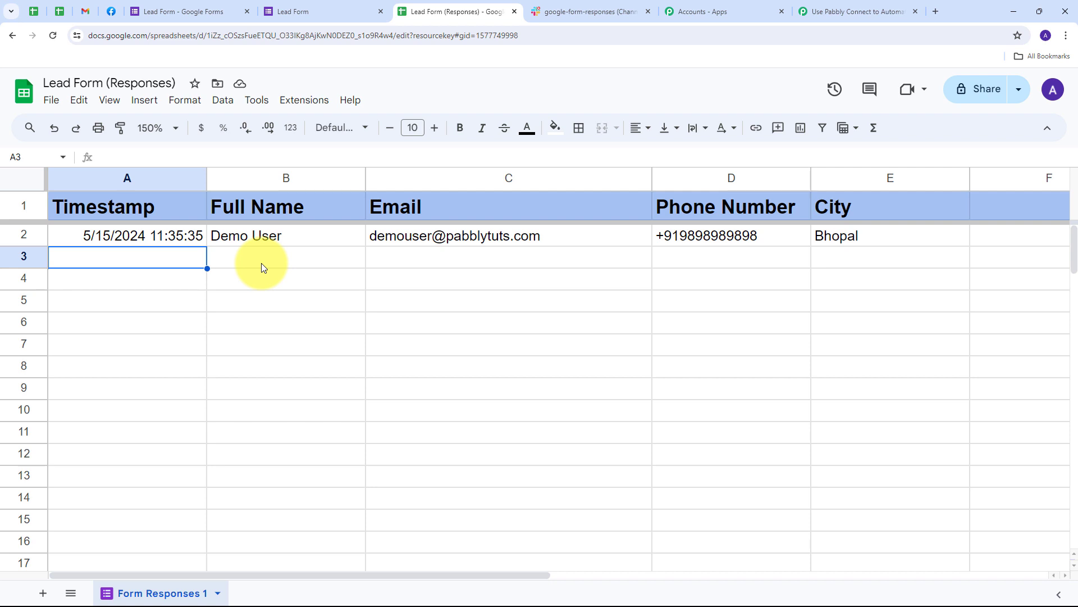
Step: In Pabbly Connect, check the captured trigger column E and sheet name Form Responses 1
left_click(842, 11)
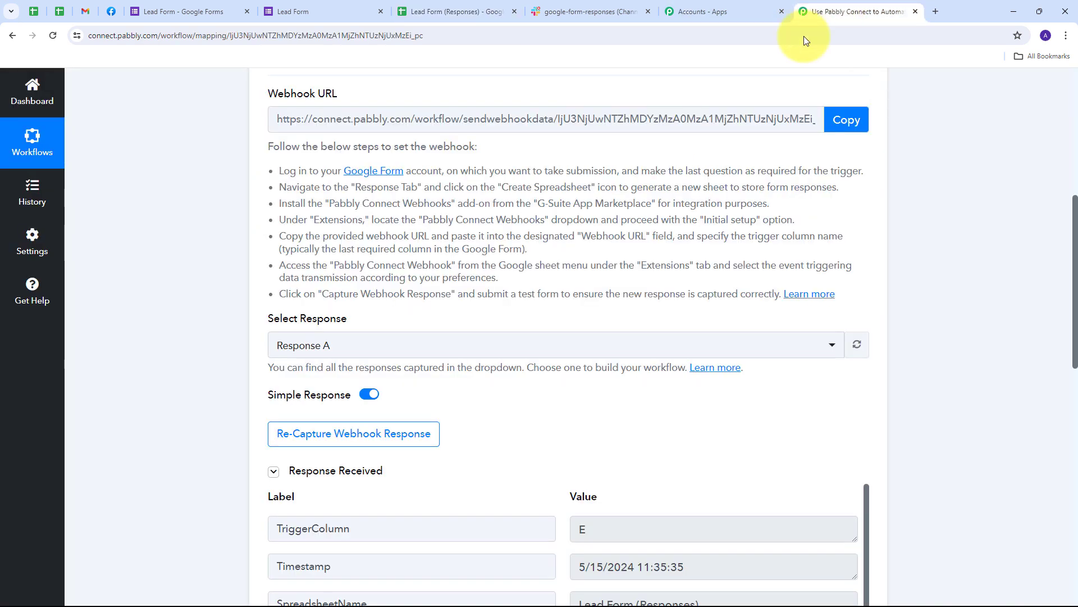
scroll(898, 333, "down", 2)
scroll(898, 329, "down", 3)
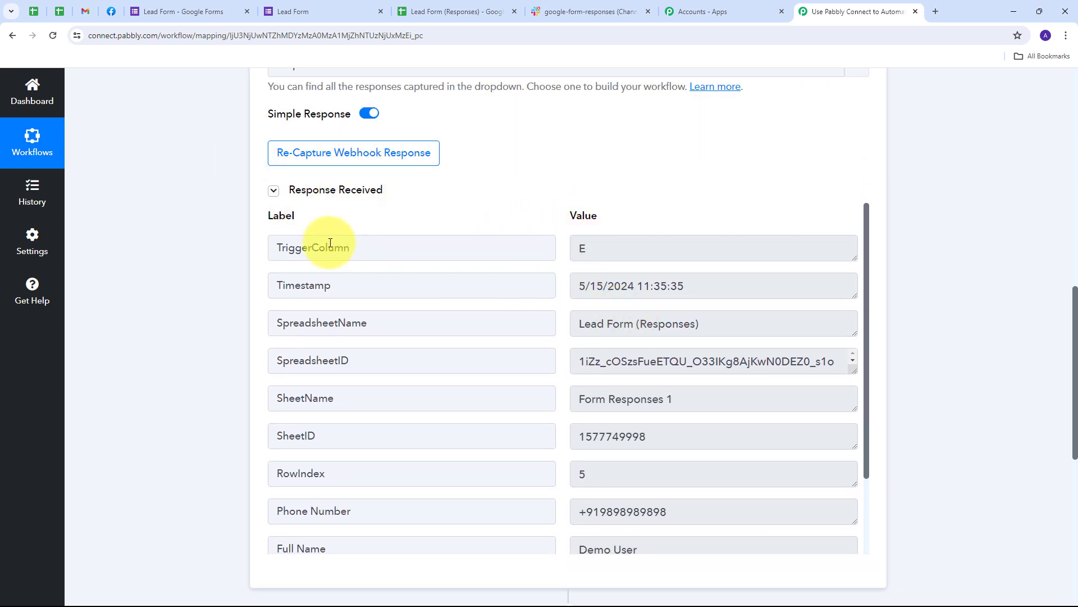
left_click(603, 248)
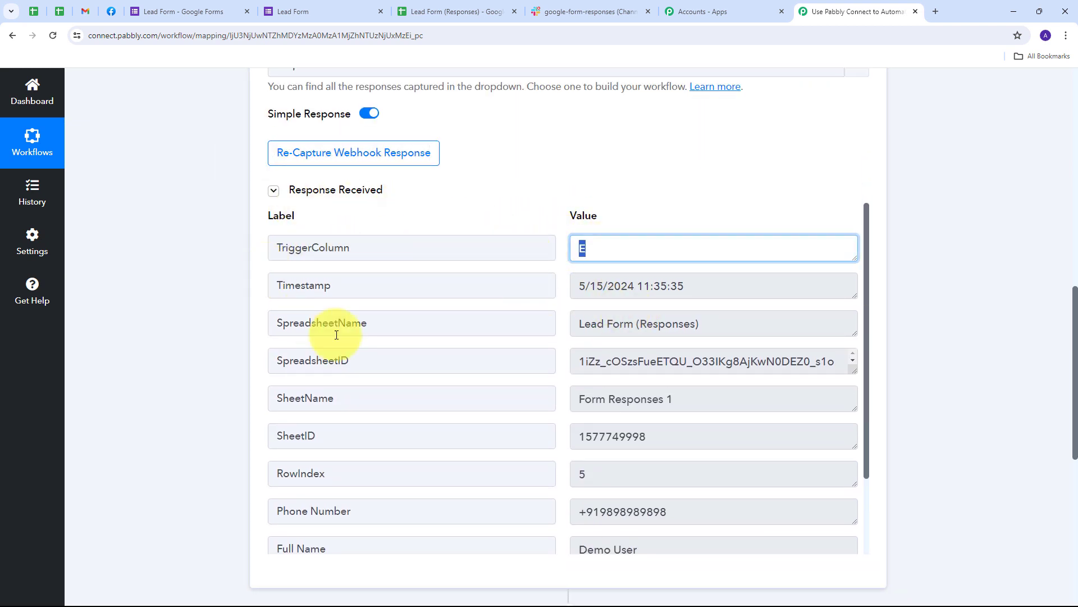
left_click_drag(741, 323, 534, 325)
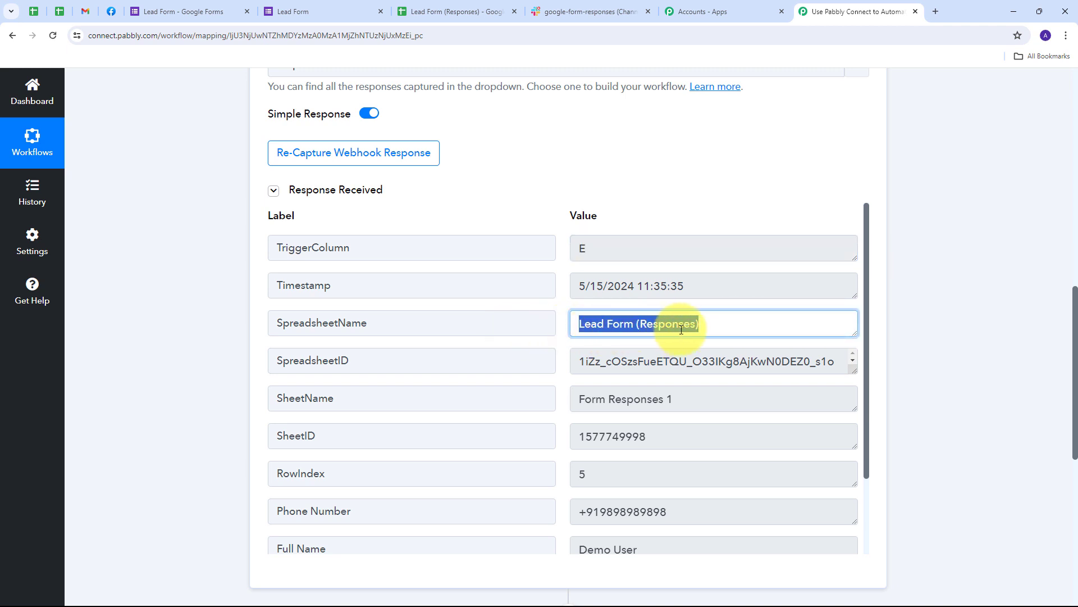
scroll(656, 356, "down", 1)
scroll(561, 366, "down", 3)
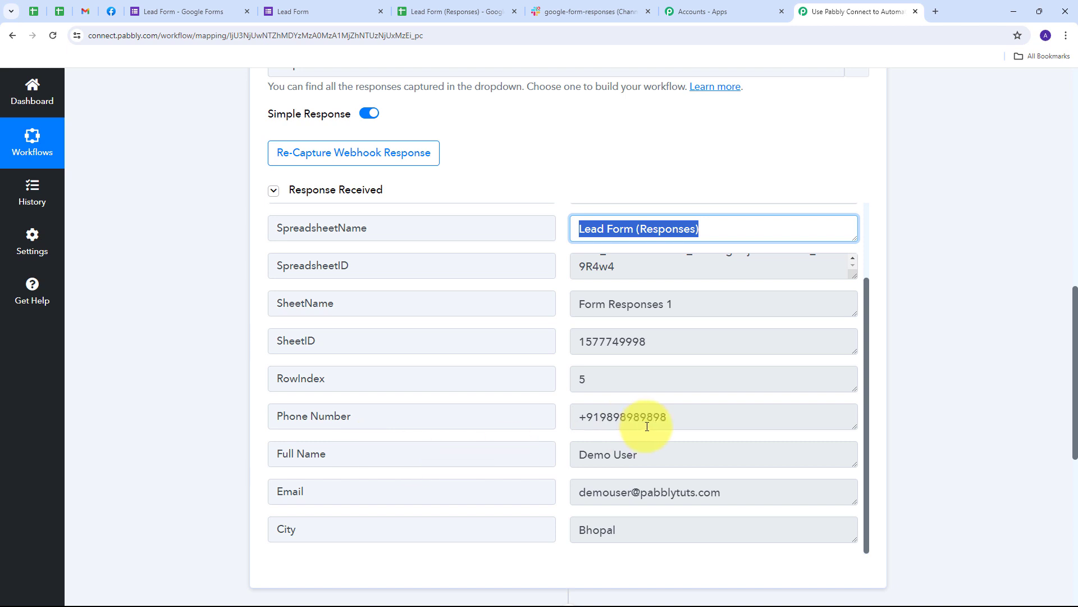
Step: Review the captured full name, phone number, email and city Bhopal values
left_click_drag(670, 455, 548, 453)
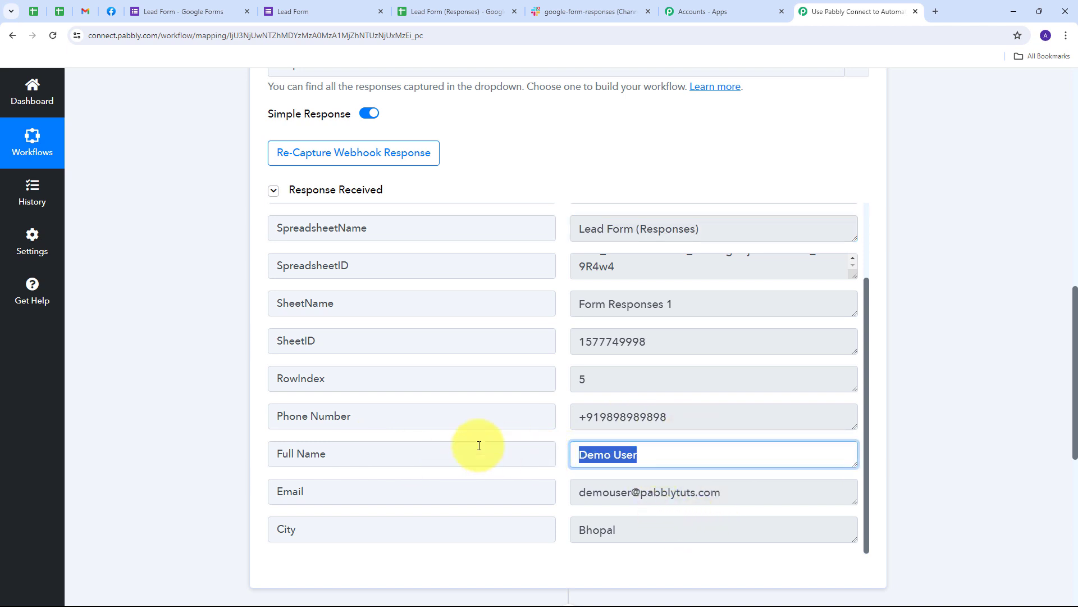
left_click_drag(680, 409, 445, 457)
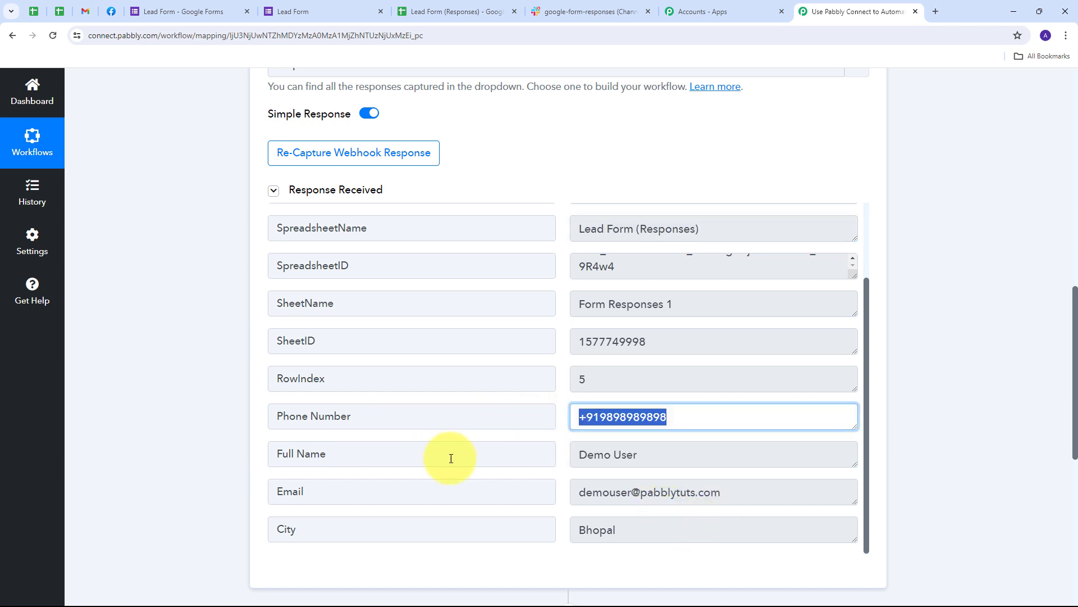
left_click(723, 494)
left_click_drag(723, 494, 529, 508)
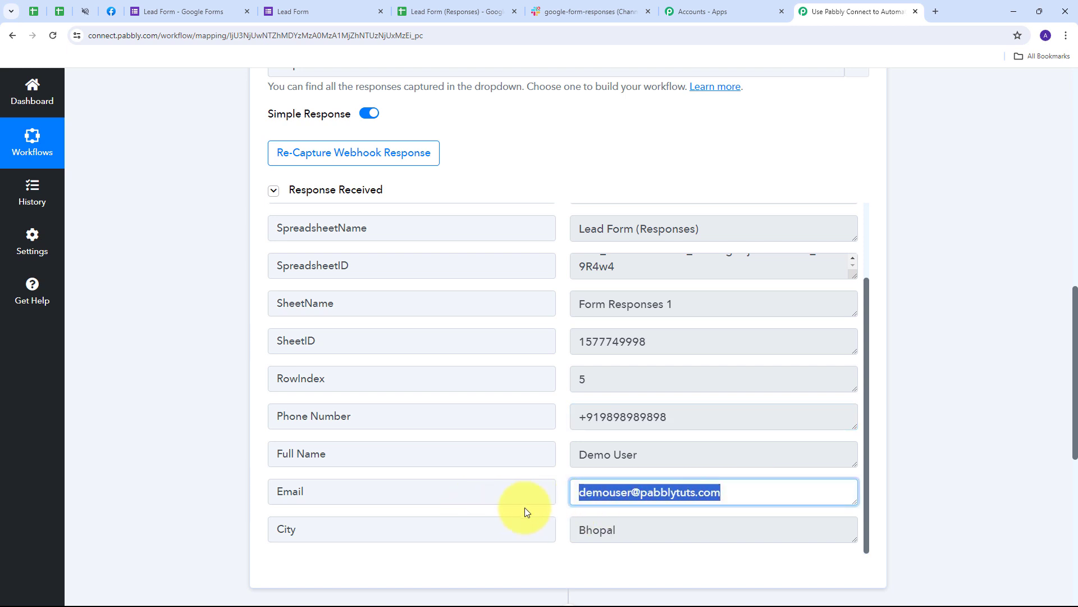
left_click_drag(626, 531, 548, 501)
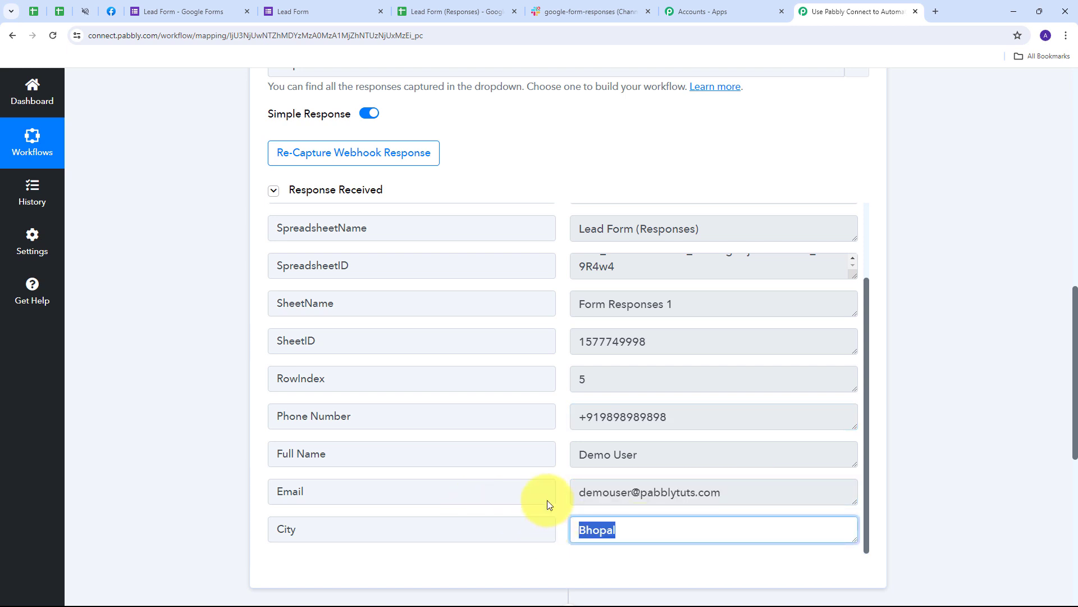
left_click(562, 473)
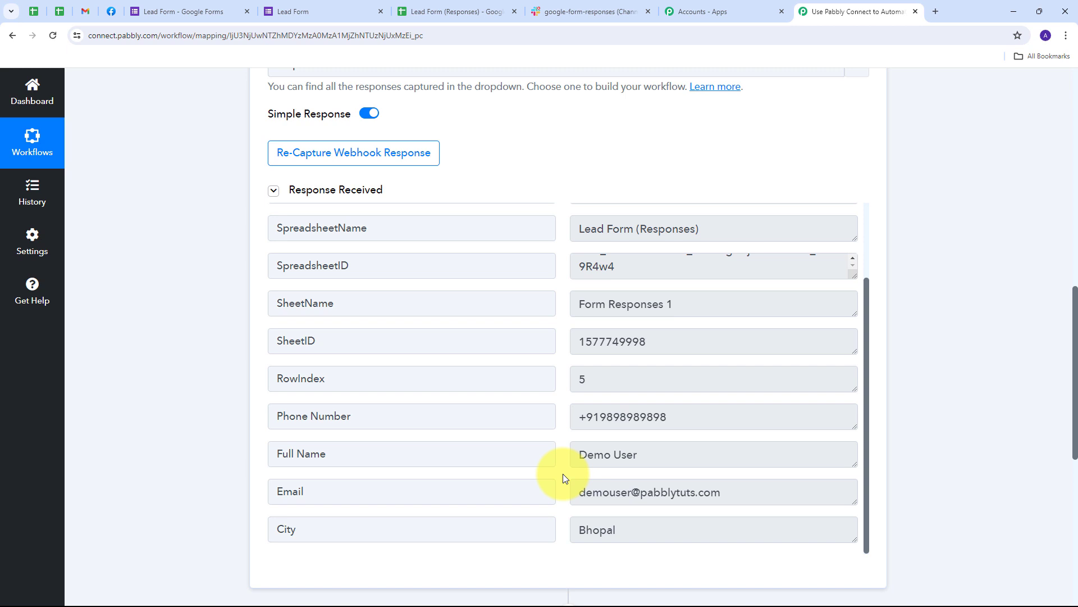
scroll(563, 473, "up", 3)
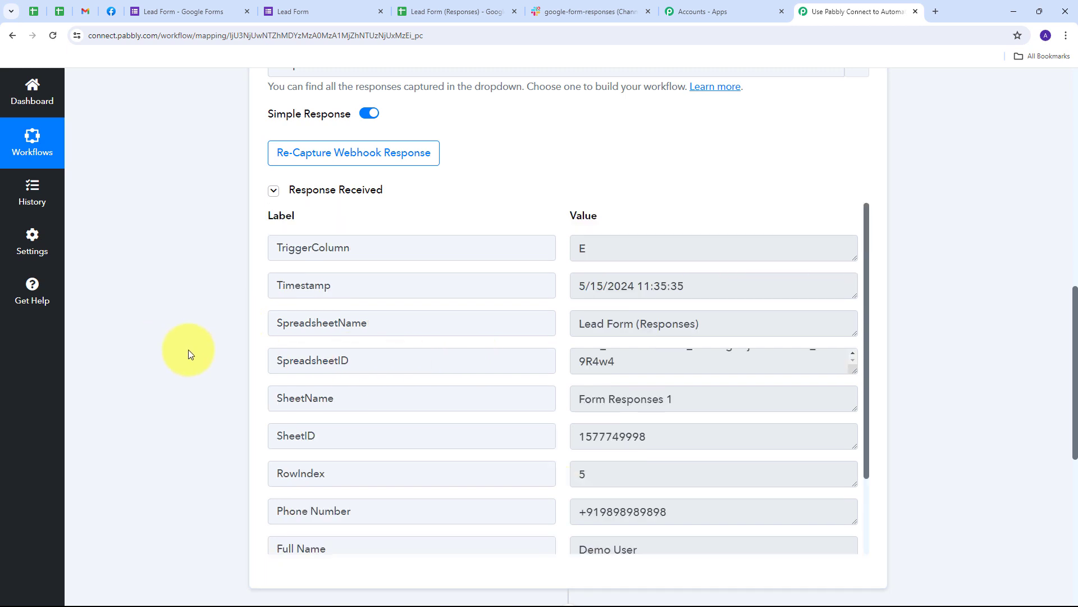
scroll(187, 350, "down", 2)
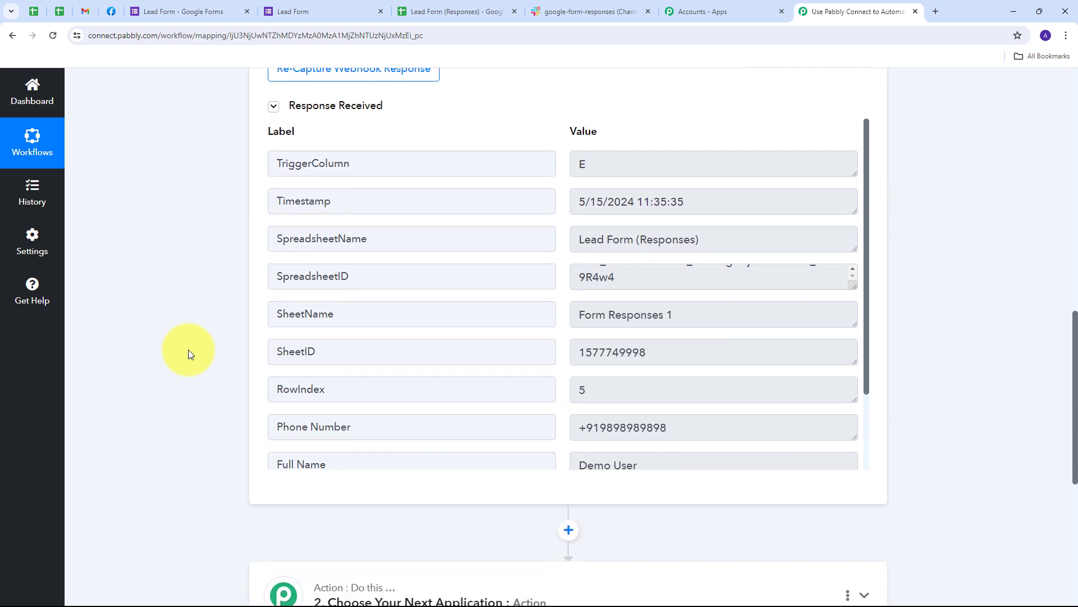
scroll(174, 221, "up", 1)
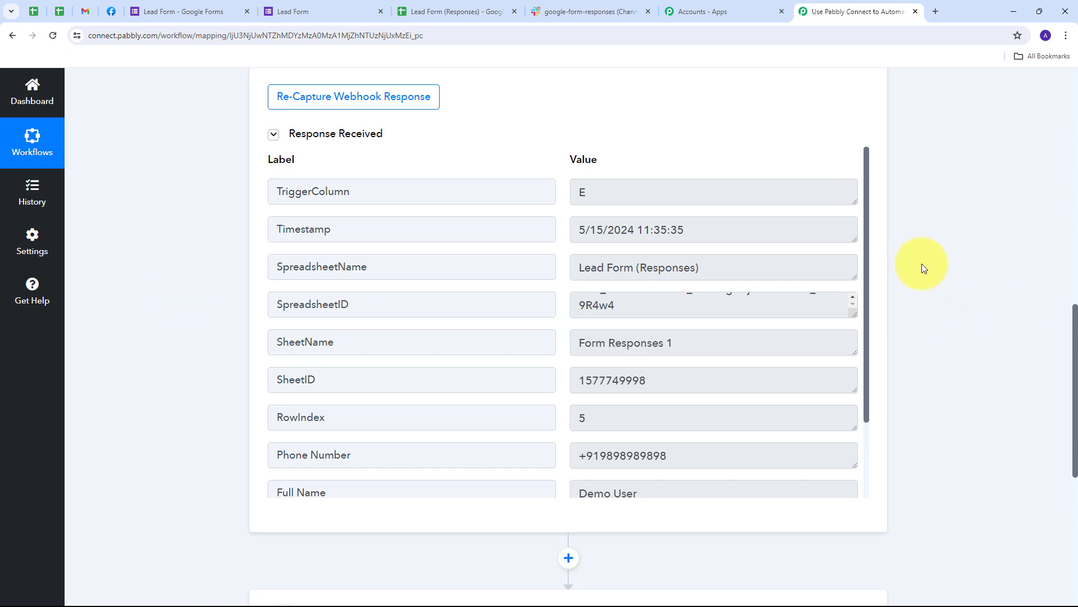
scroll(922, 264, "down", 5)
scroll(918, 250, "up", 1)
scroll(919, 258, "down", 2)
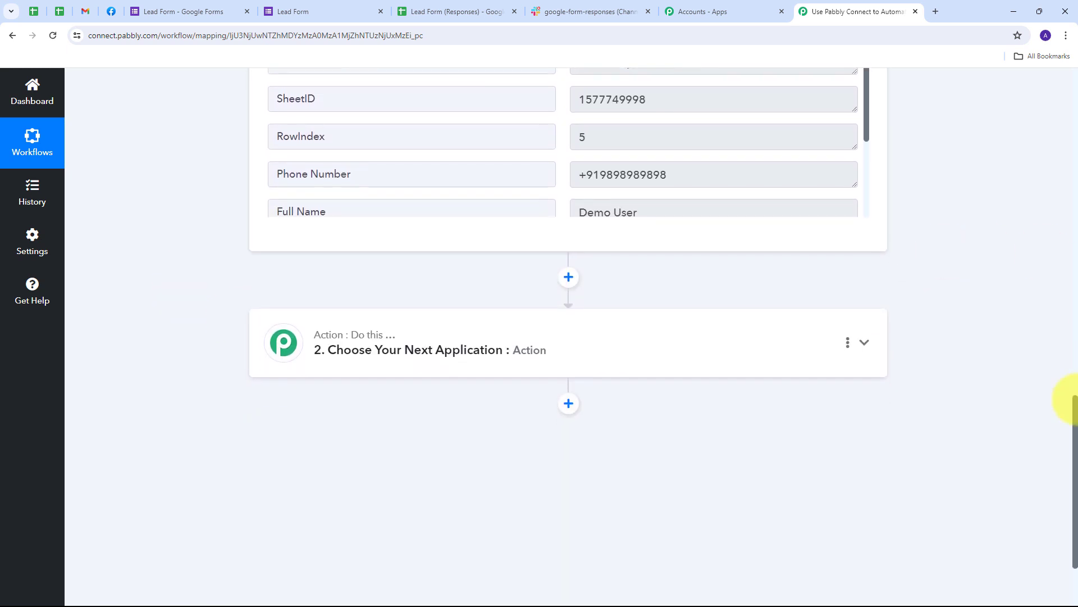
Step: Set step 2's app to Gmail with the Send Email action event
left_click(820, 339)
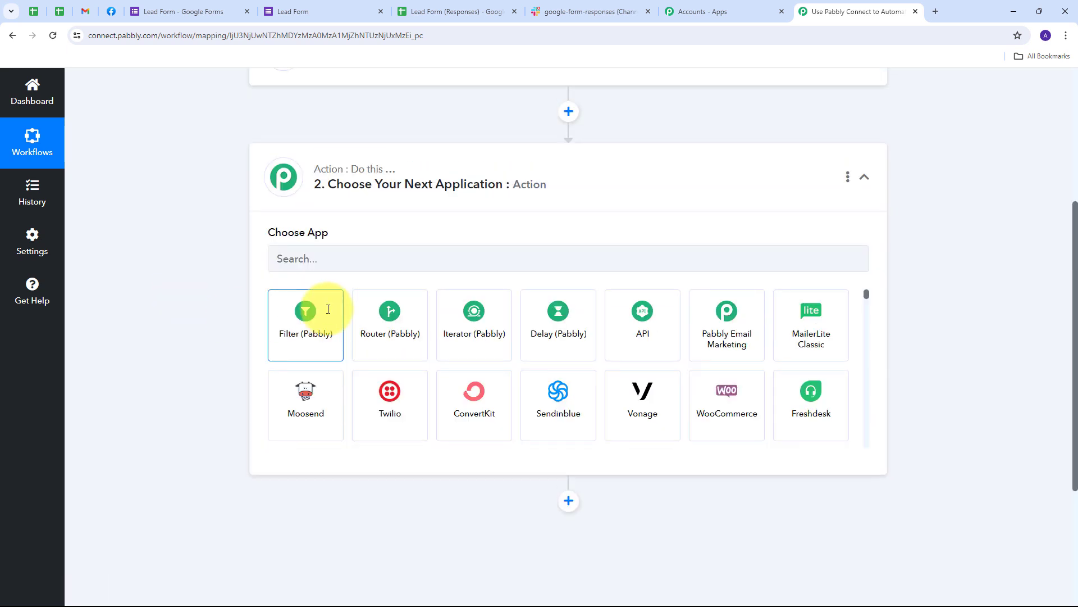
scroll(329, 309, "up", 1)
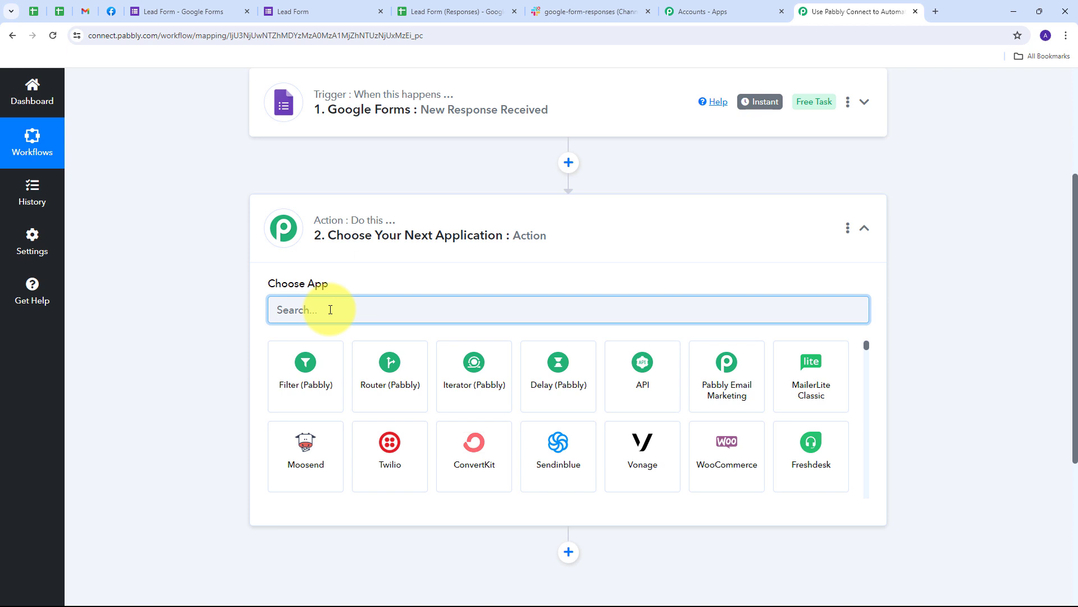
type("Gmail")
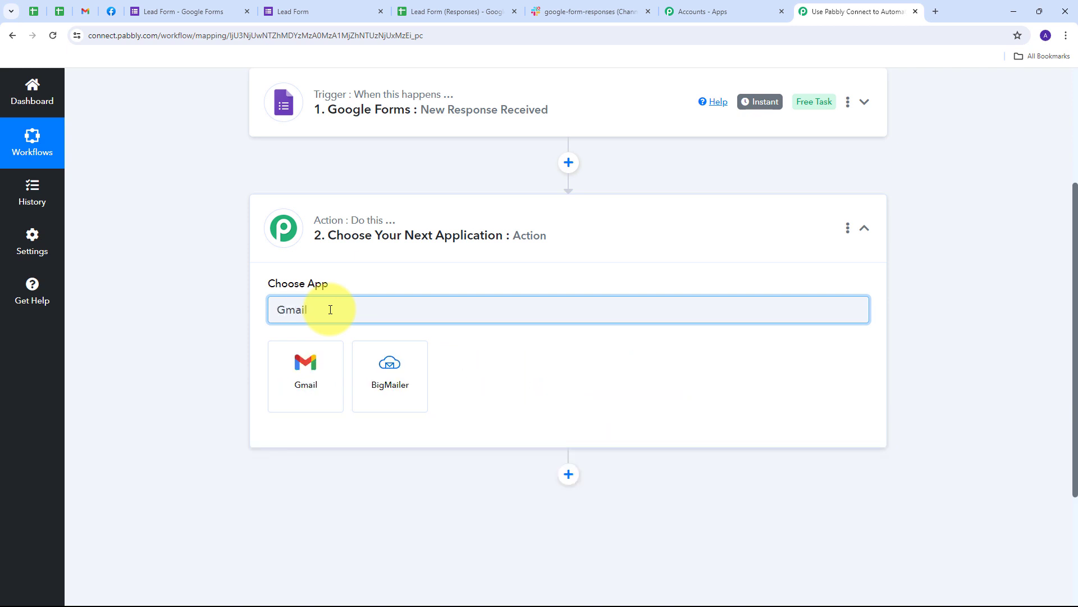
left_click(313, 380)
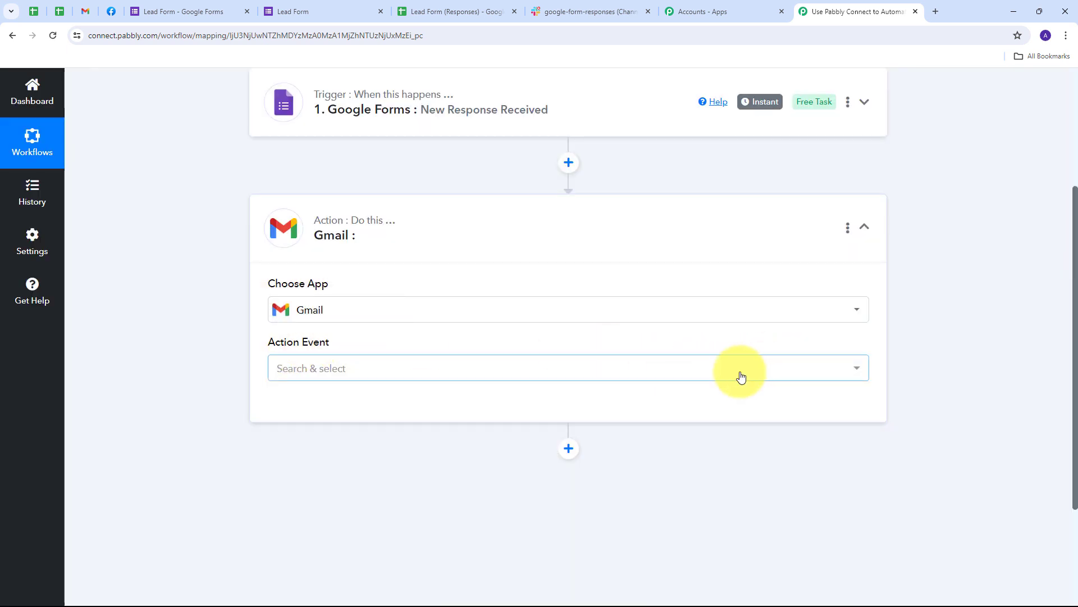
left_click(787, 367)
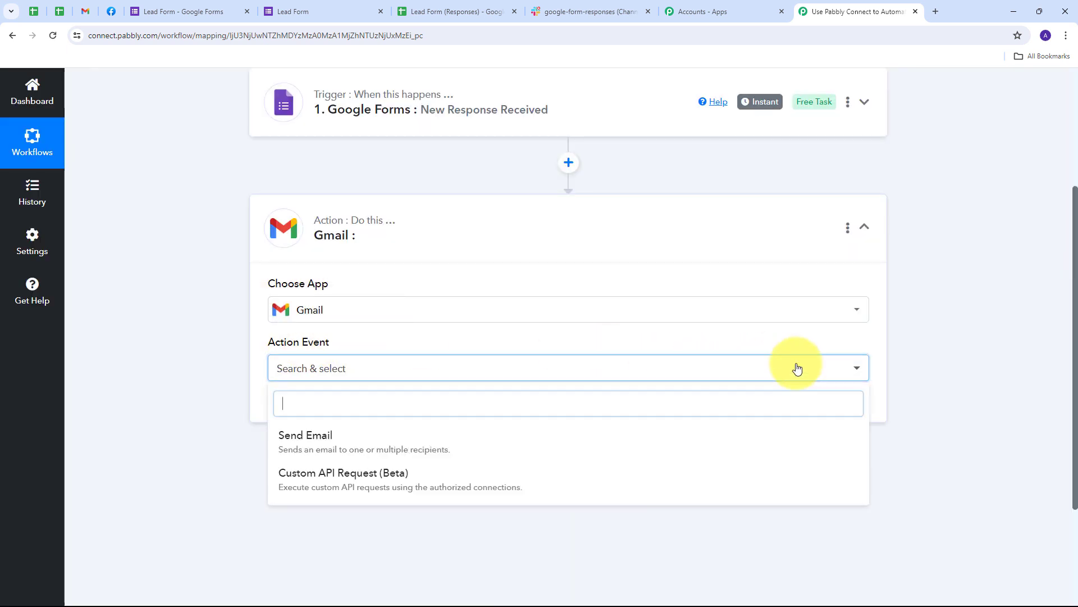
left_click(320, 443)
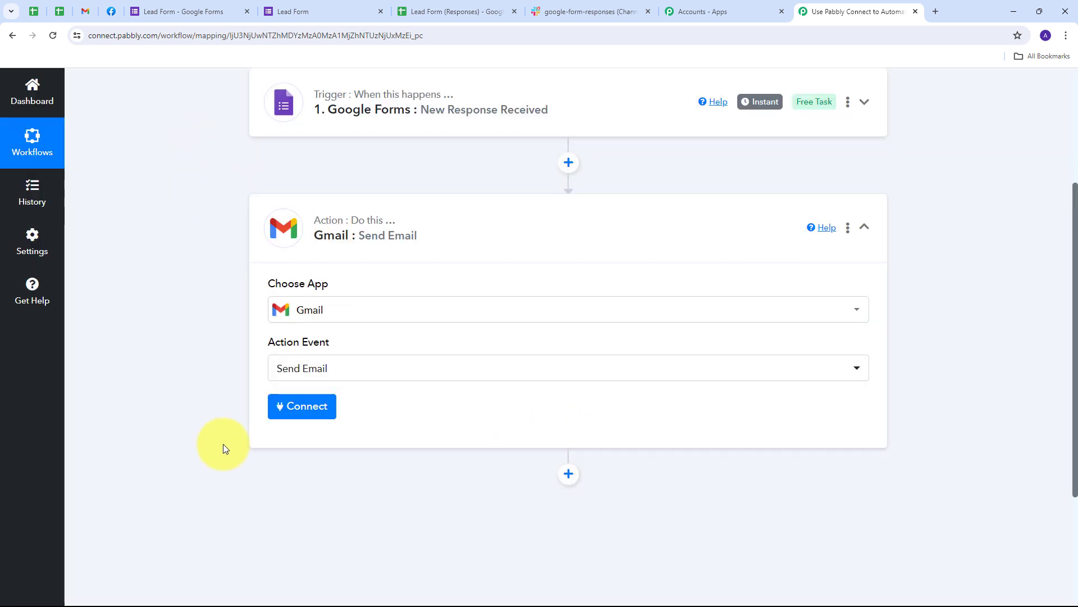
Step: Add a new Gmail connection and allow Pabbly Connect access in the Google consent popup
left_click(295, 406)
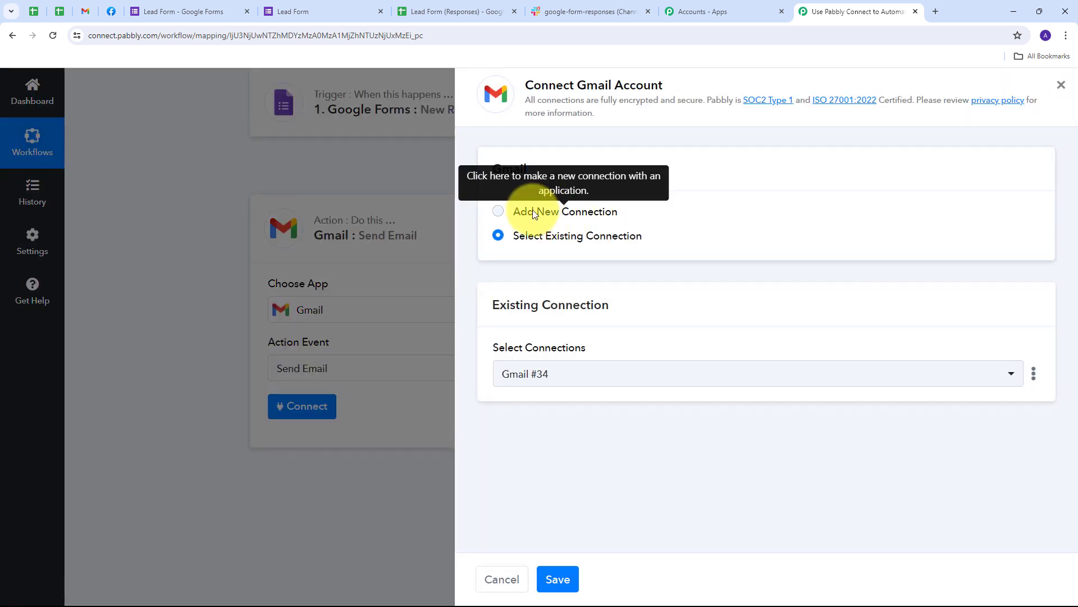
left_click(532, 213)
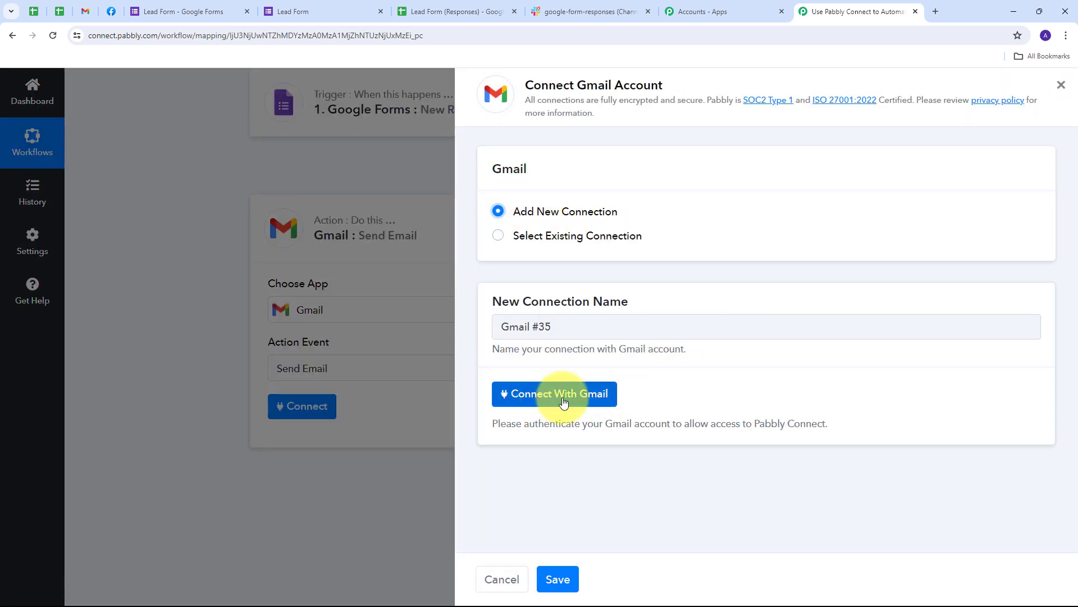
left_click(563, 402)
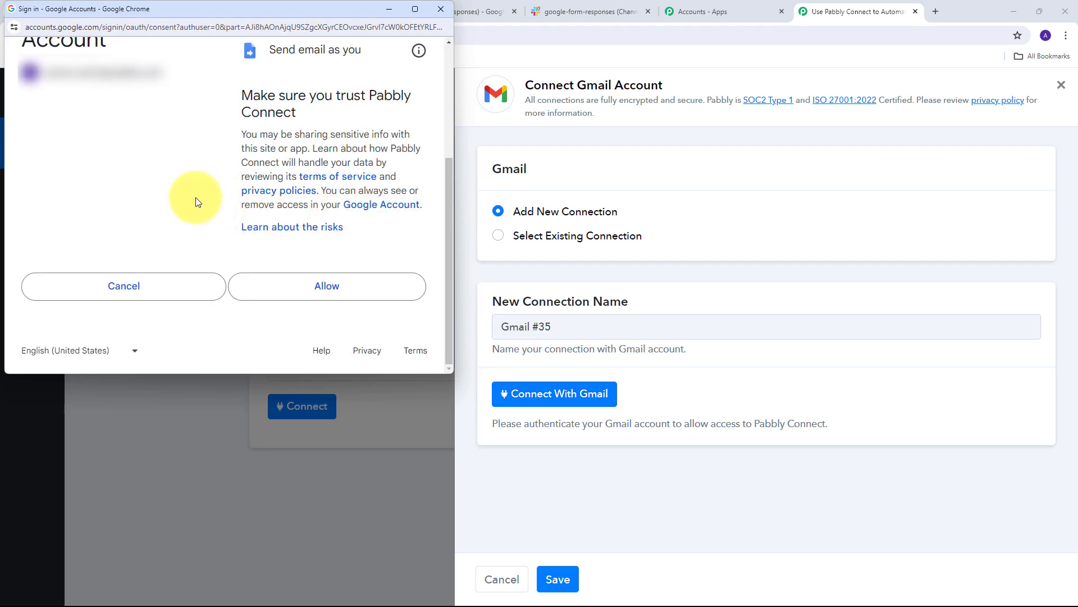
left_click(343, 289)
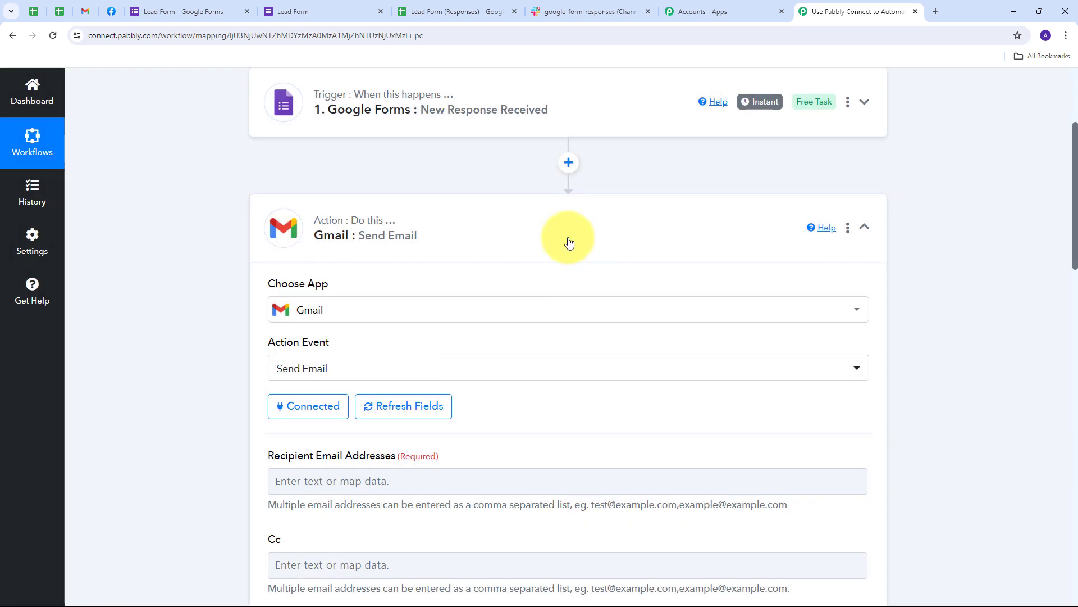
Step: Map the Google Forms response's Email field into the Gmail Recipient Email Addresses field
scroll(554, 241, "down", 4)
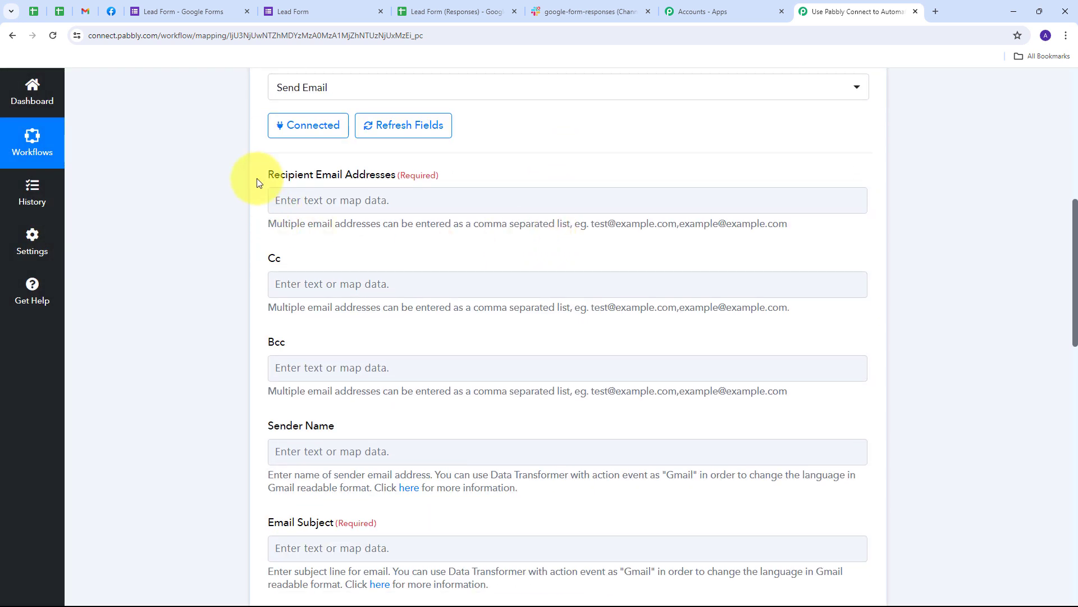
left_click(353, 202)
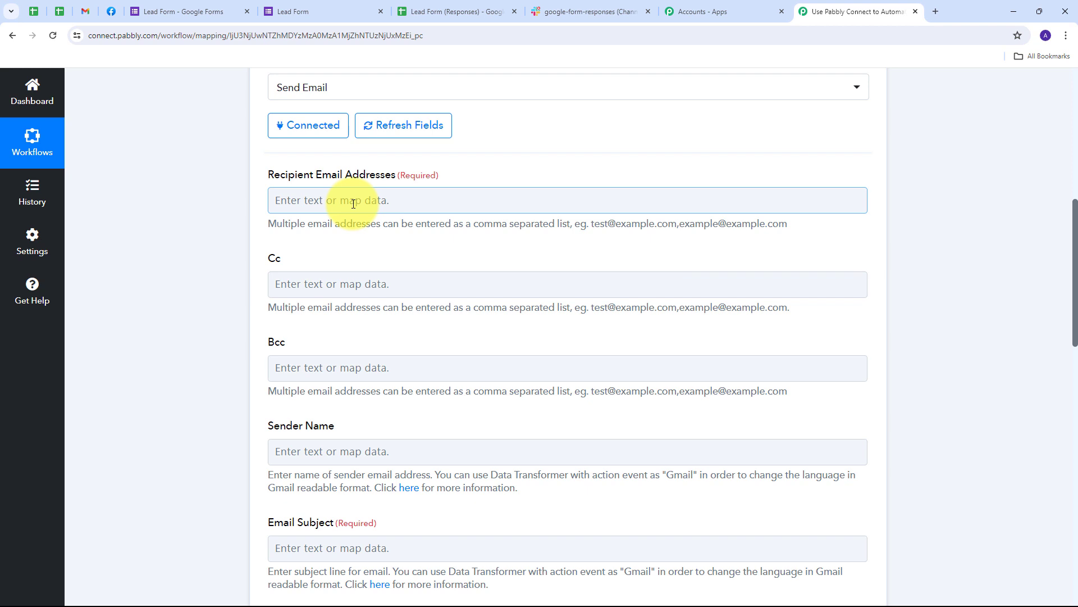
left_click(312, 200)
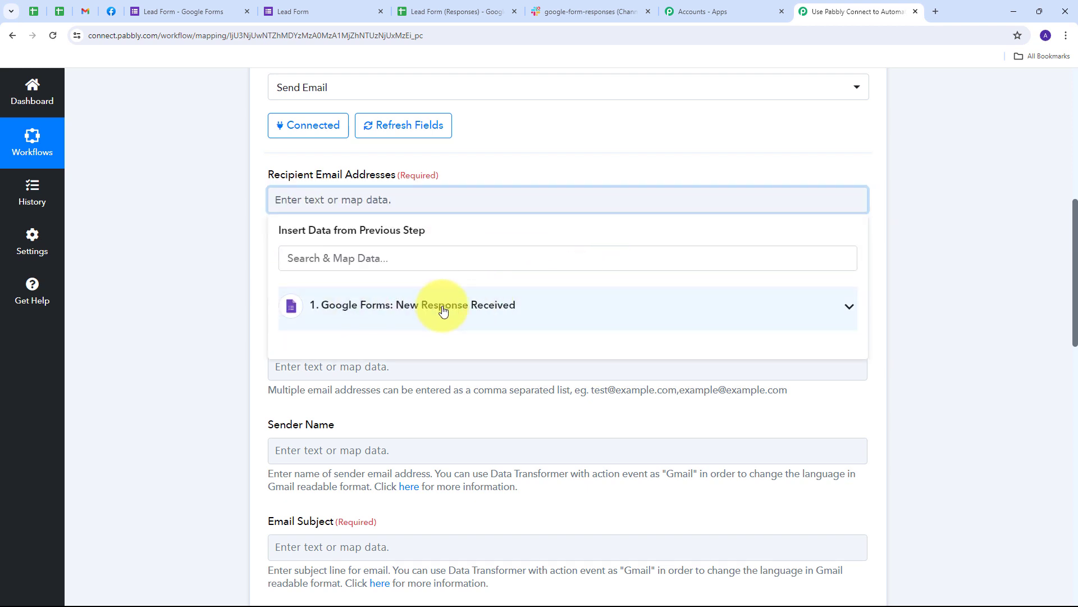
left_click(575, 309)
scroll(429, 366, "down", 1)
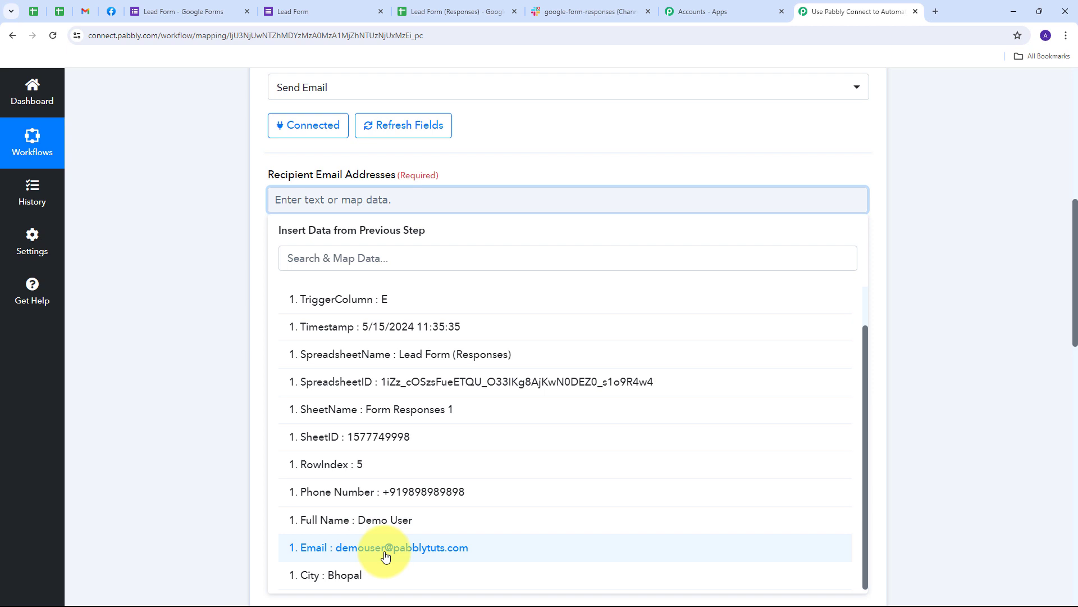
left_click(362, 555)
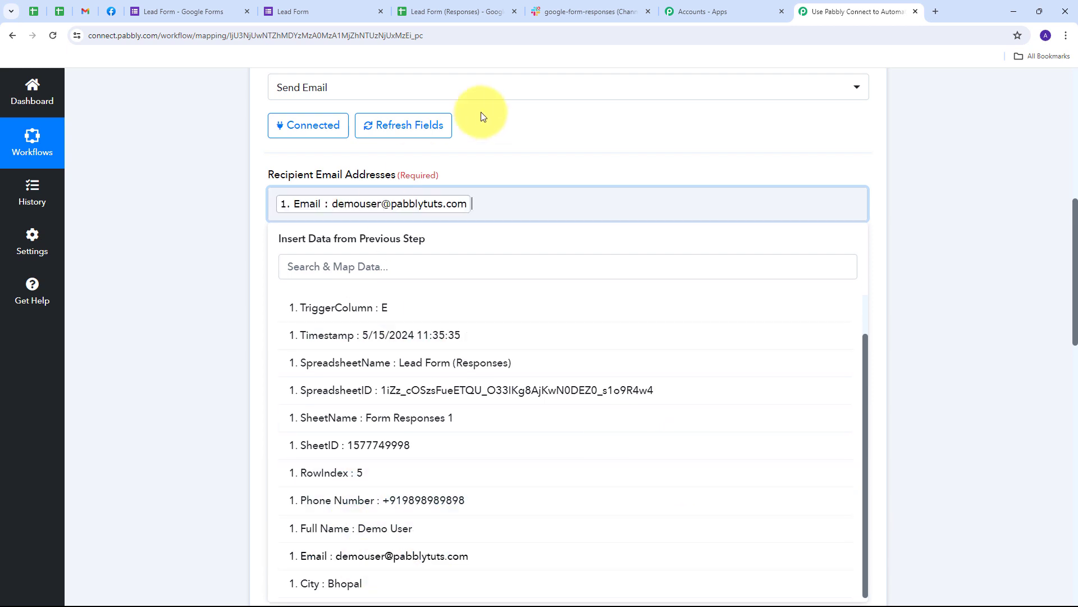
left_click(481, 113)
scroll(474, 289, "up", 2)
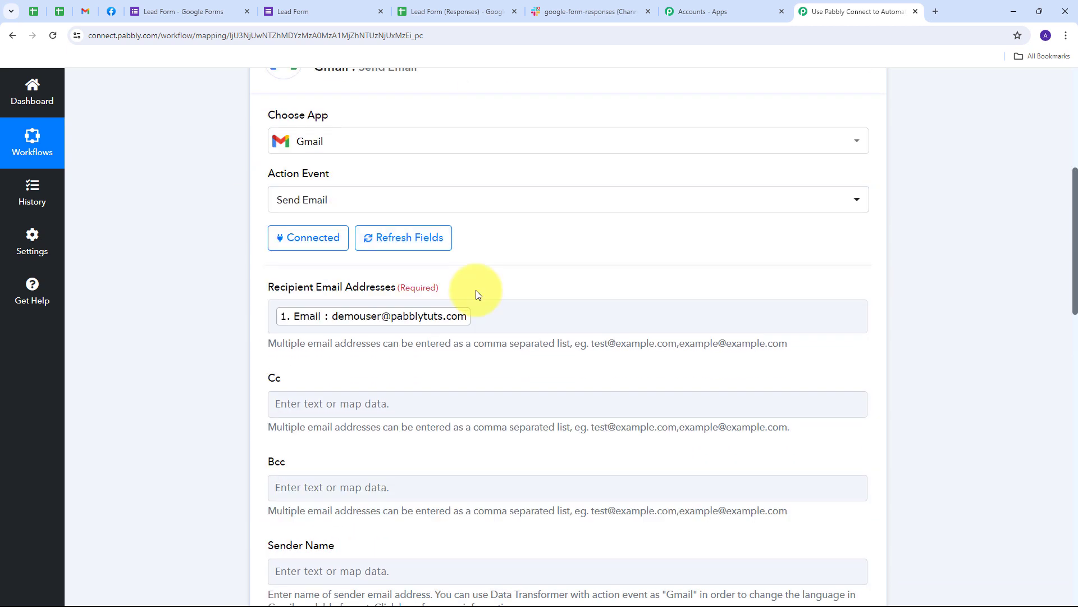
scroll(474, 289, "down", 5)
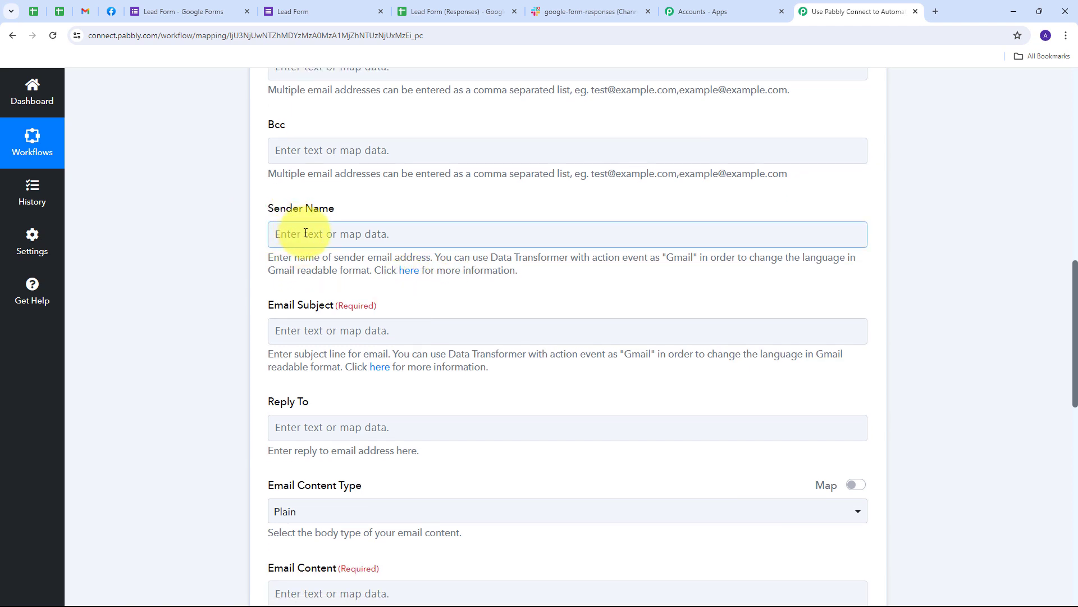
Step: Enter 'Pabbly' as Sender Name and paste 'Thank You for Your Interest!' as Email Subject
left_click(305, 233)
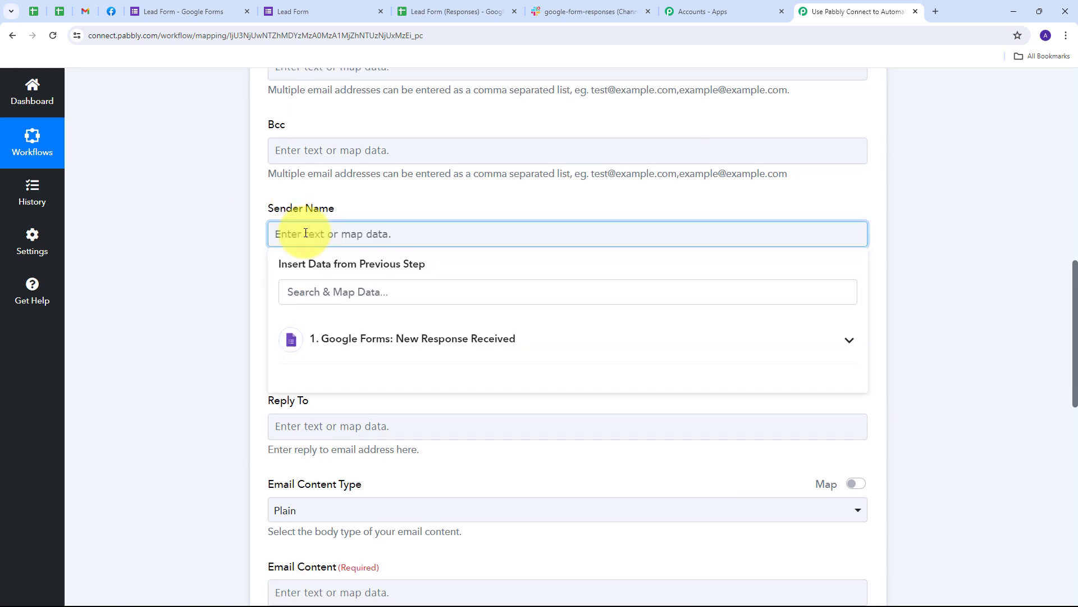
type("Pabbly")
scroll(309, 241, "down", 1)
left_click(304, 271)
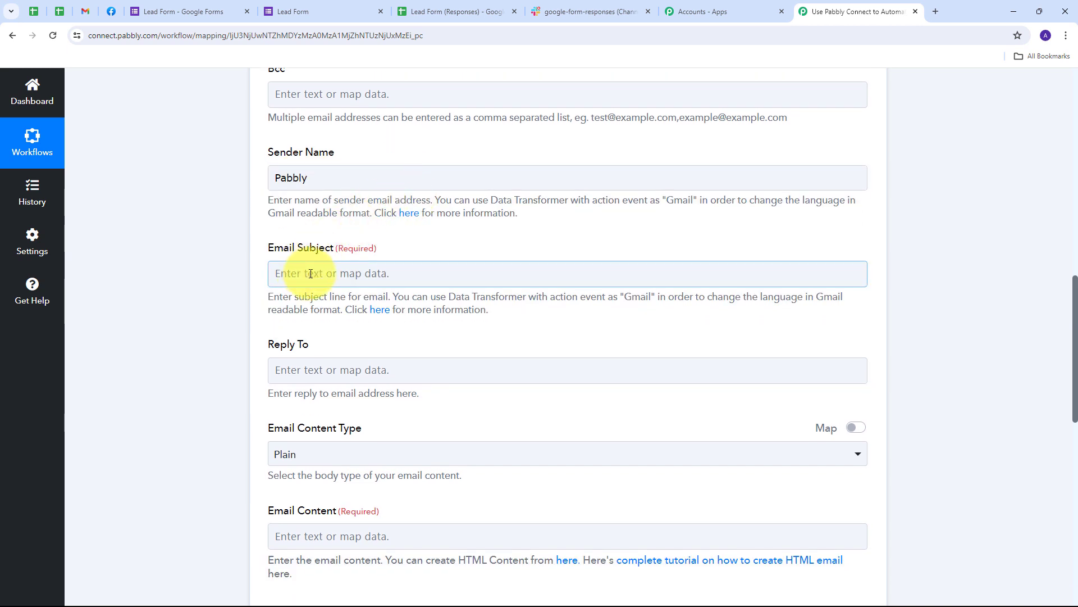
type("Thank You for Your Interest!")
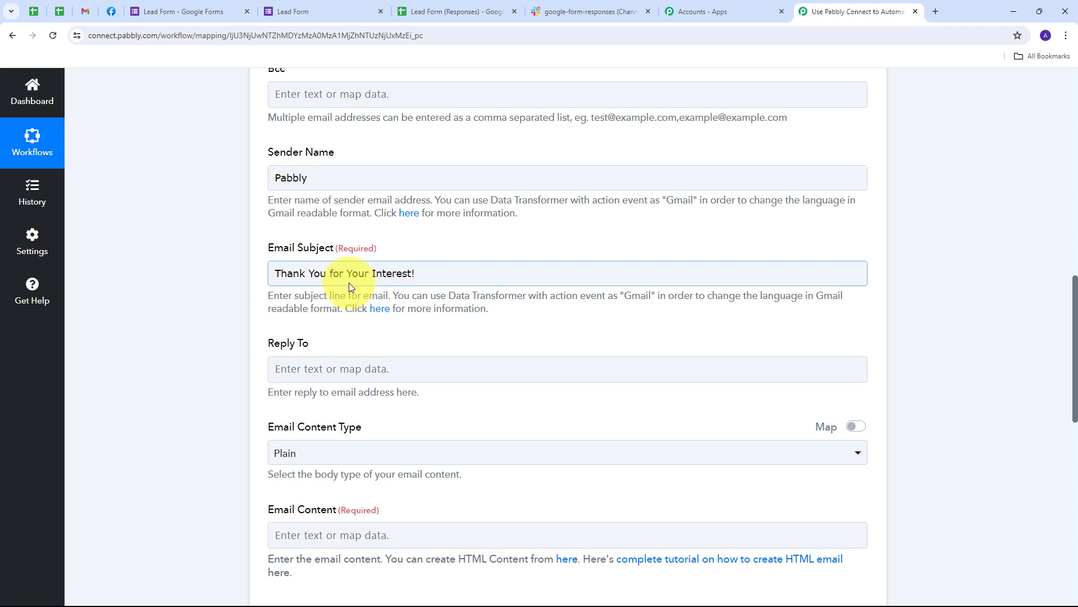
scroll(428, 309, "down", 3)
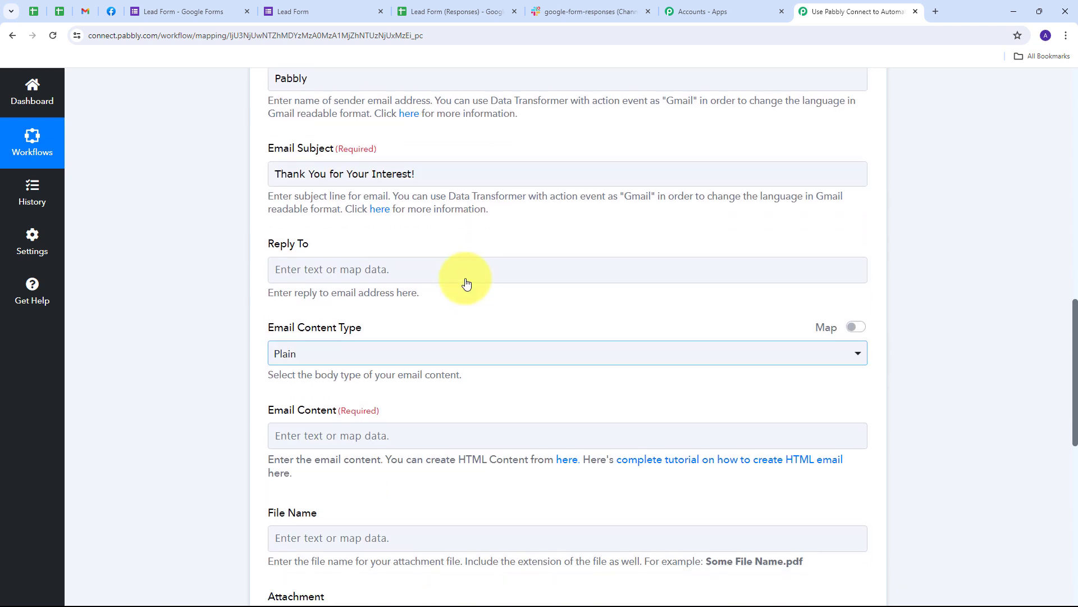
left_click(342, 363)
scroll(337, 354, "down", 1)
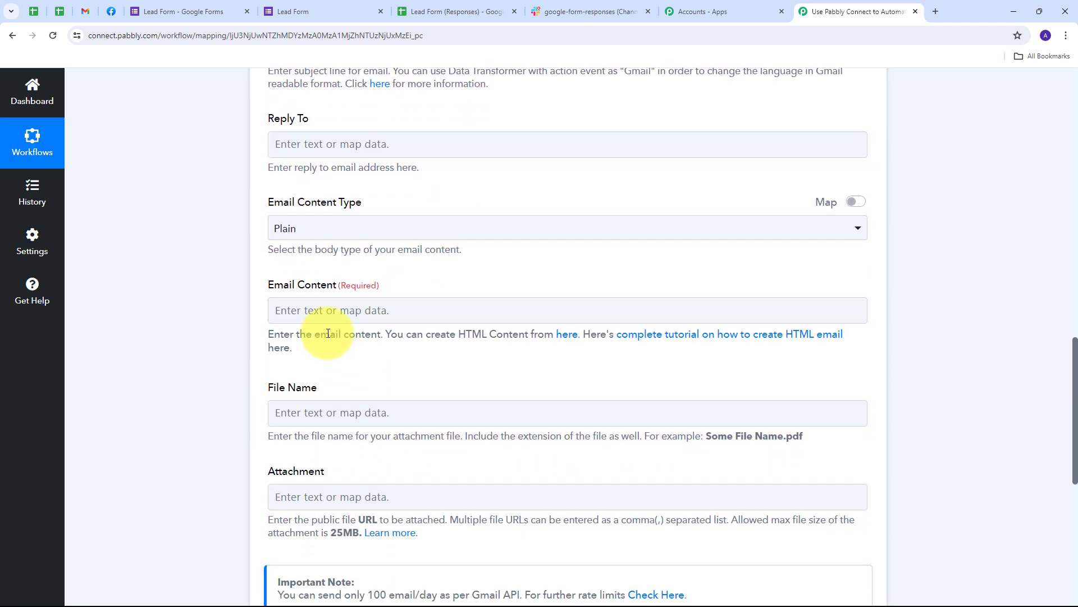
Step: Paste the thank-you message into Email Content and delete the [Lead's Name] placeholder
type("Hi [Lead's Name],  Thank you for reaching out and filling out our form on Google Forms! We're excited to learn more about how we can assist you.A member of our team will review your information and get in touch with you shortly to discuss how we can best meet your needs.In the meantime, if you have any immediate questions or need further information, please don't hesitate to contact us.Looking forward to connecting with you soon!  Best regards, Team Pabbly")
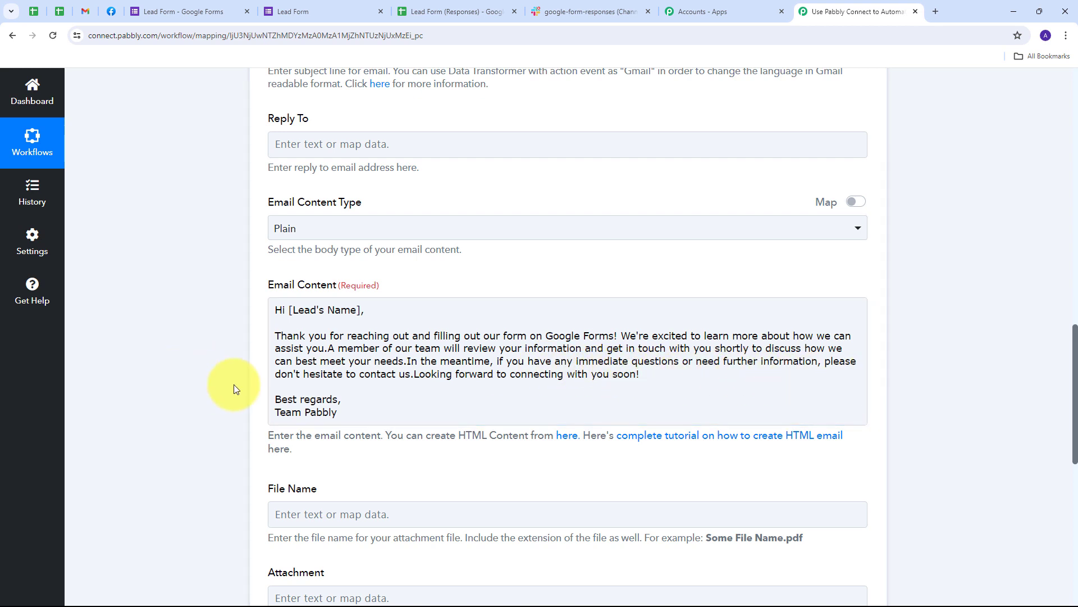
left_click(408, 381)
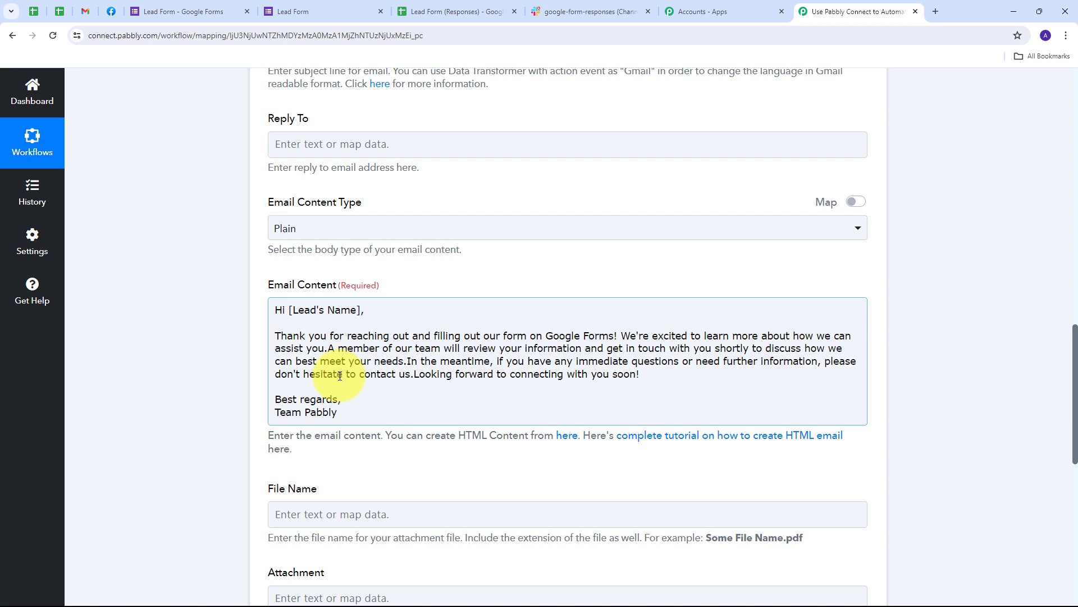
left_click_drag(289, 310, 357, 310)
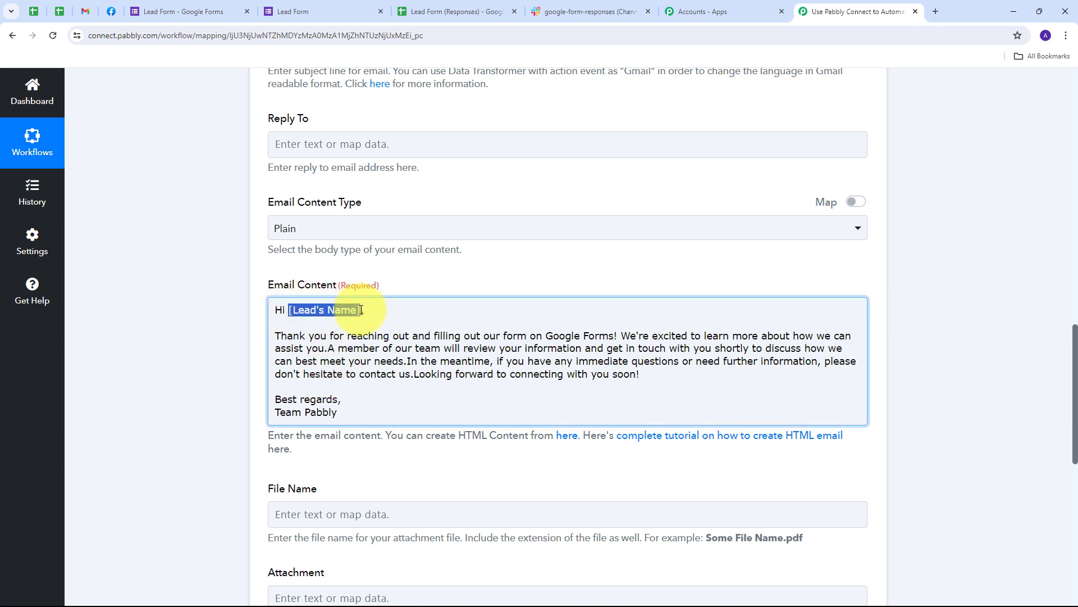
key("BackSpace")
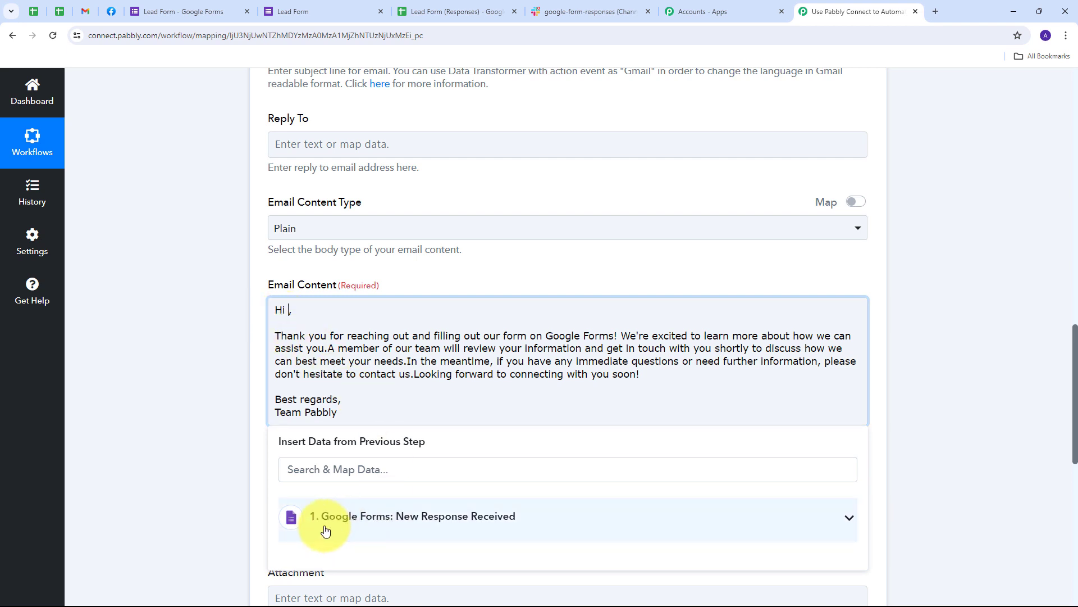
Step: Insert the form's Full Name field after 'Hi' in the email body
left_click(556, 514)
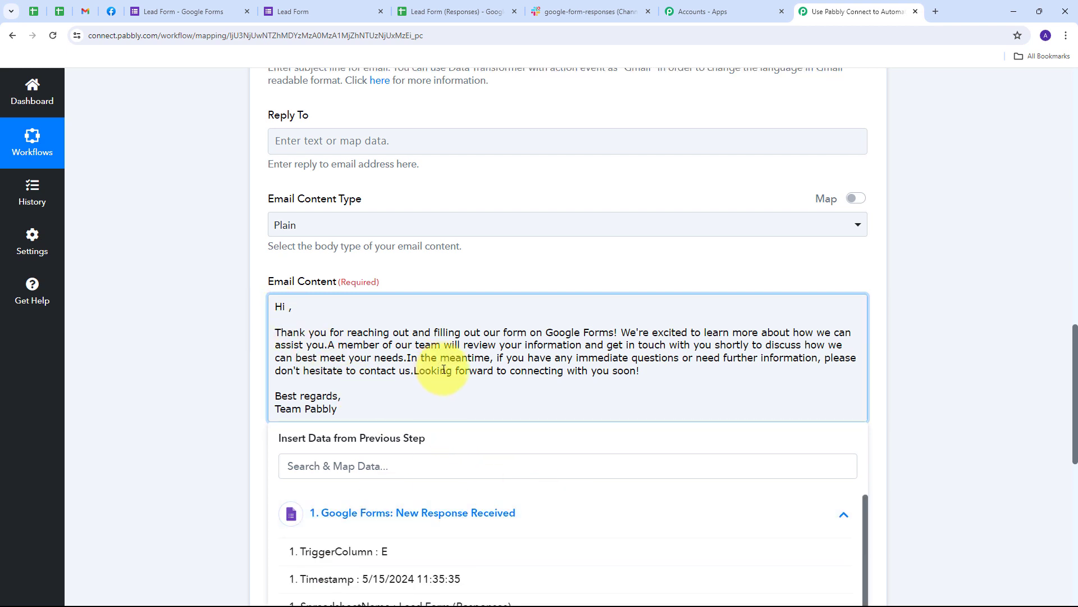
scroll(447, 376, "down", 5)
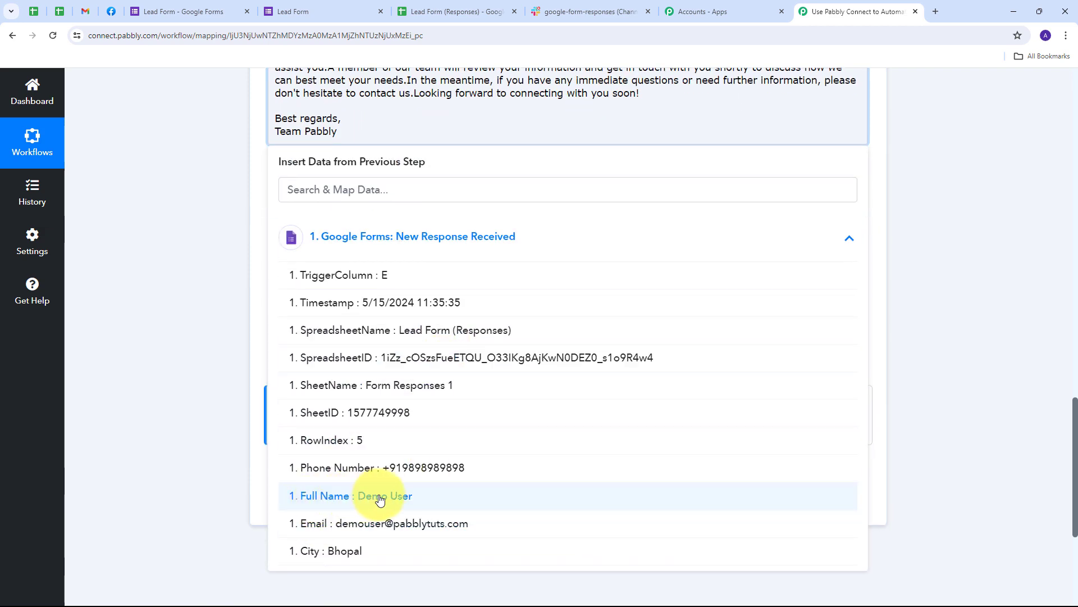
left_click(375, 500)
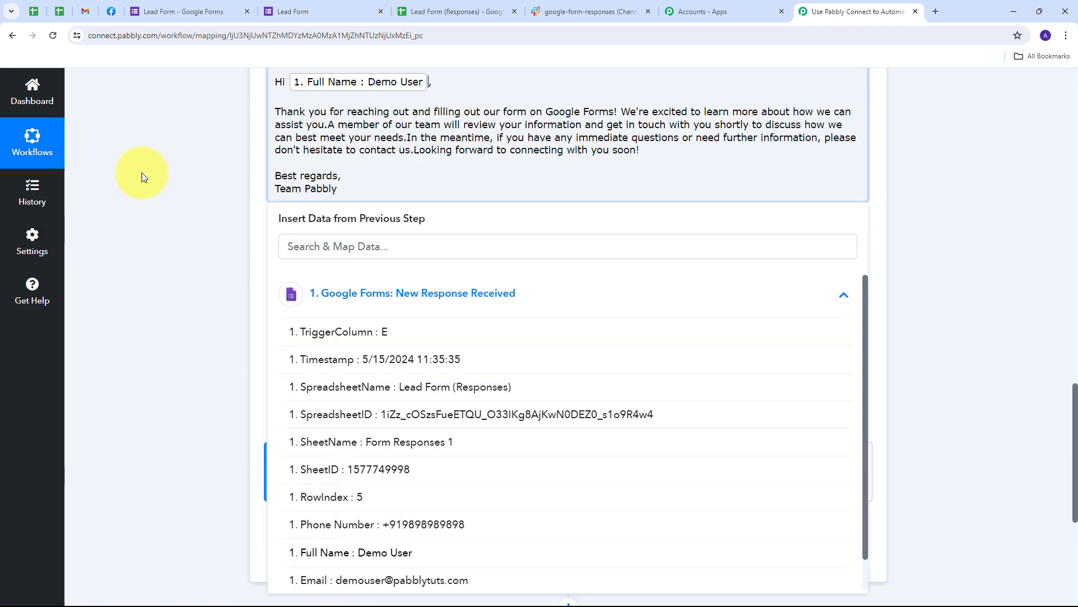
left_click(199, 191)
scroll(216, 303, "up", 3)
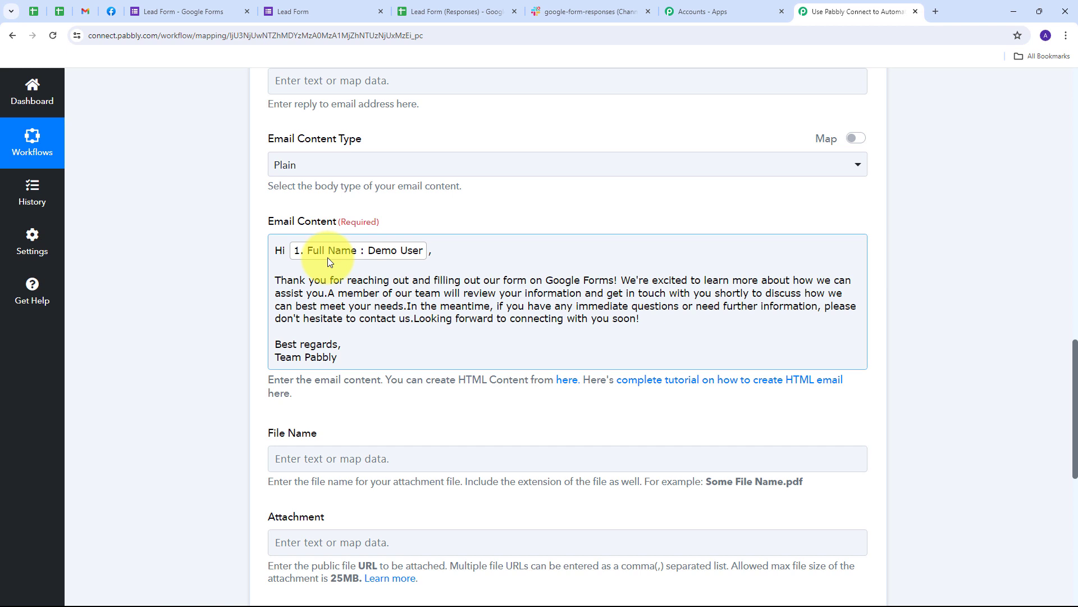
left_click(340, 359)
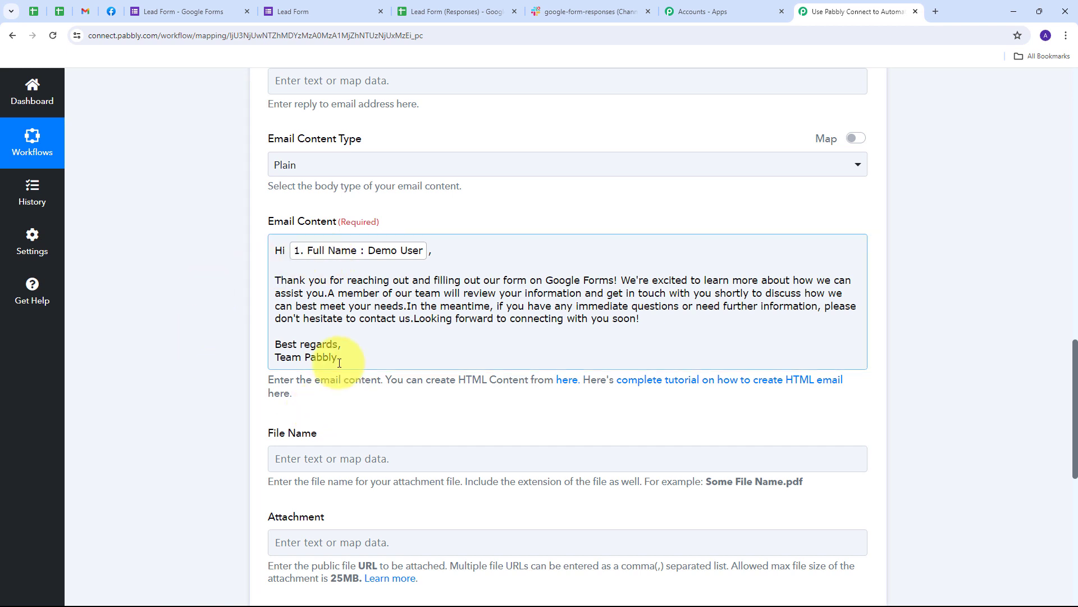
scroll(210, 366, "up", 3)
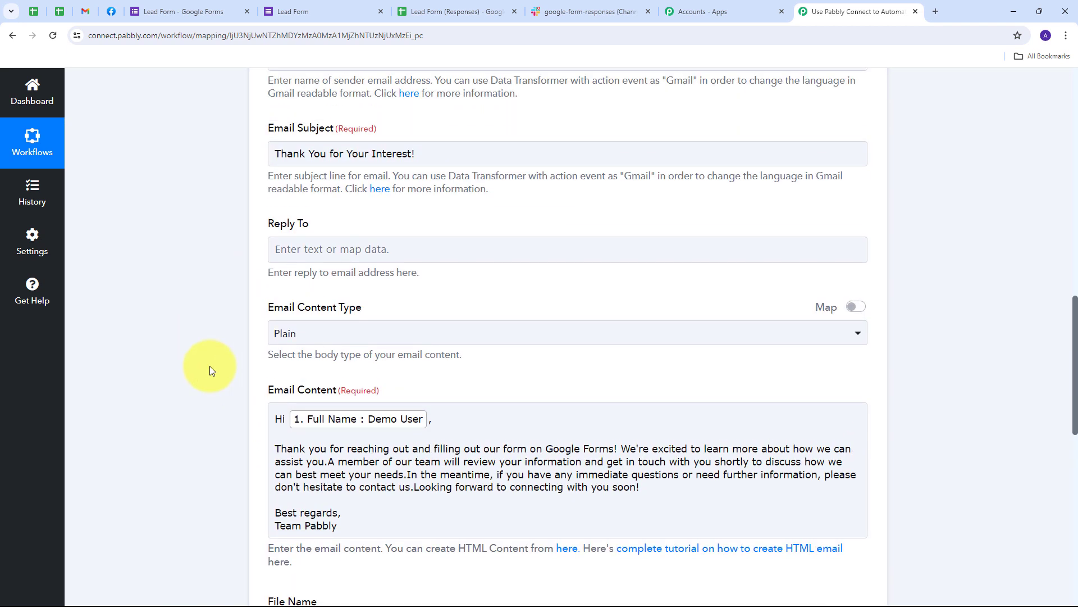
scroll(211, 369, "down", 2)
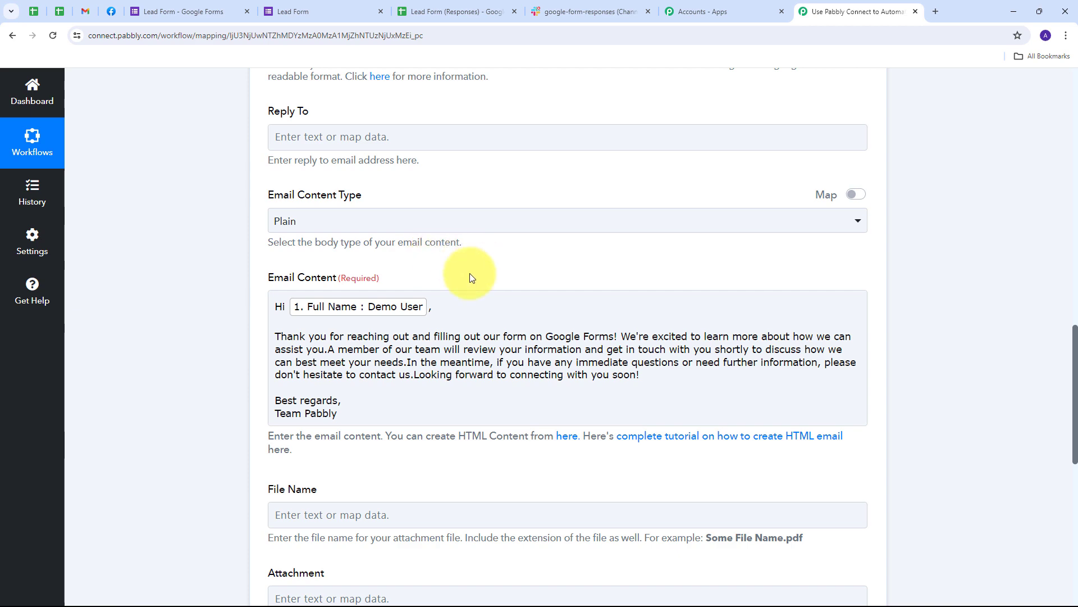
scroll(482, 278, "down", 7)
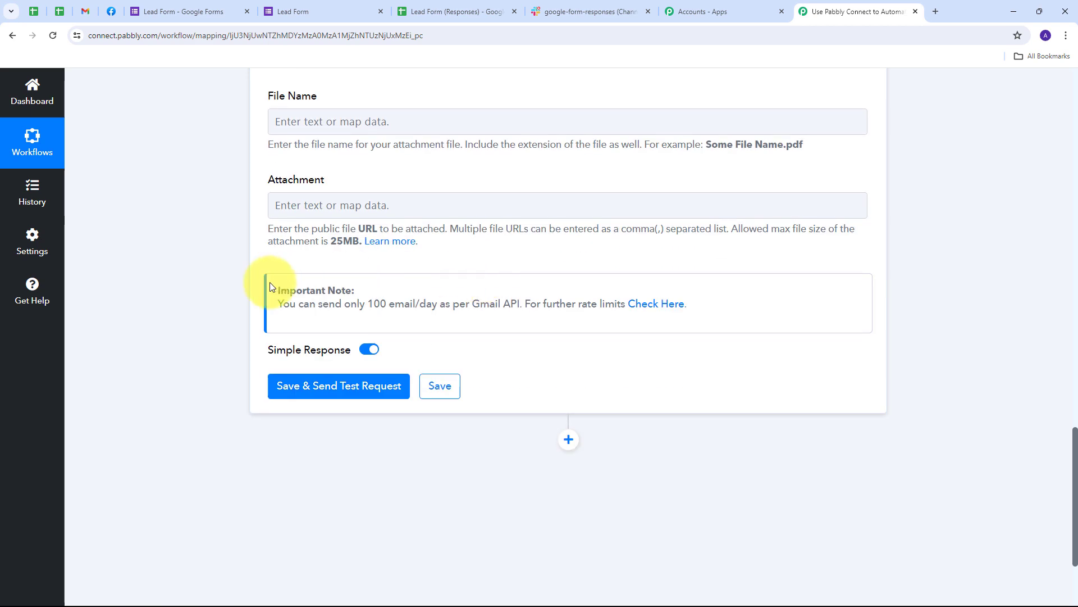
Step: Save the Gmail step with a test email, then check Gmail's Sent folder
left_click(328, 386)
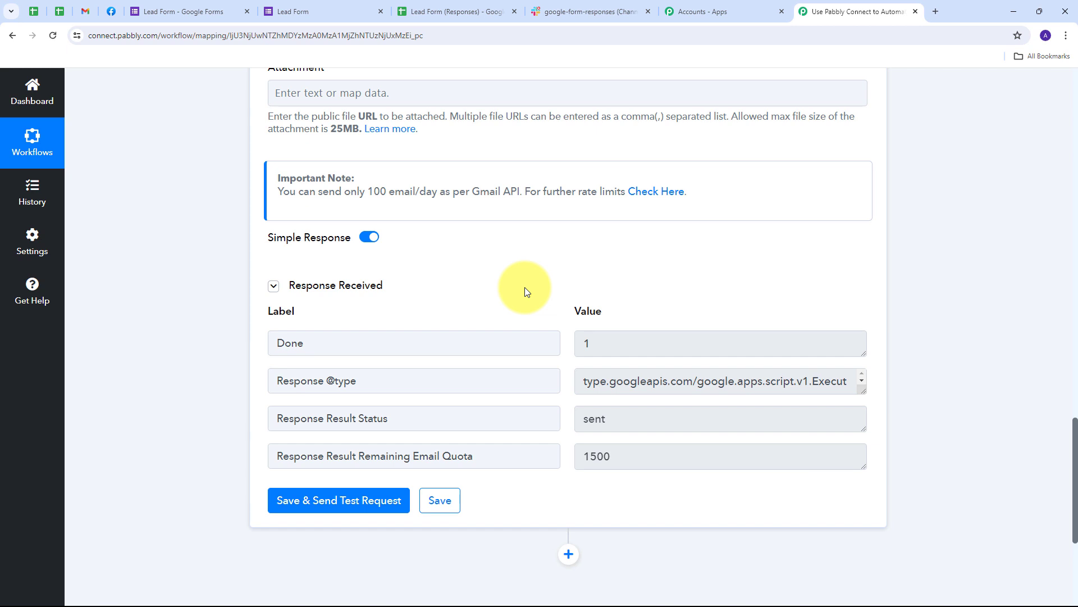
left_click(86, 11)
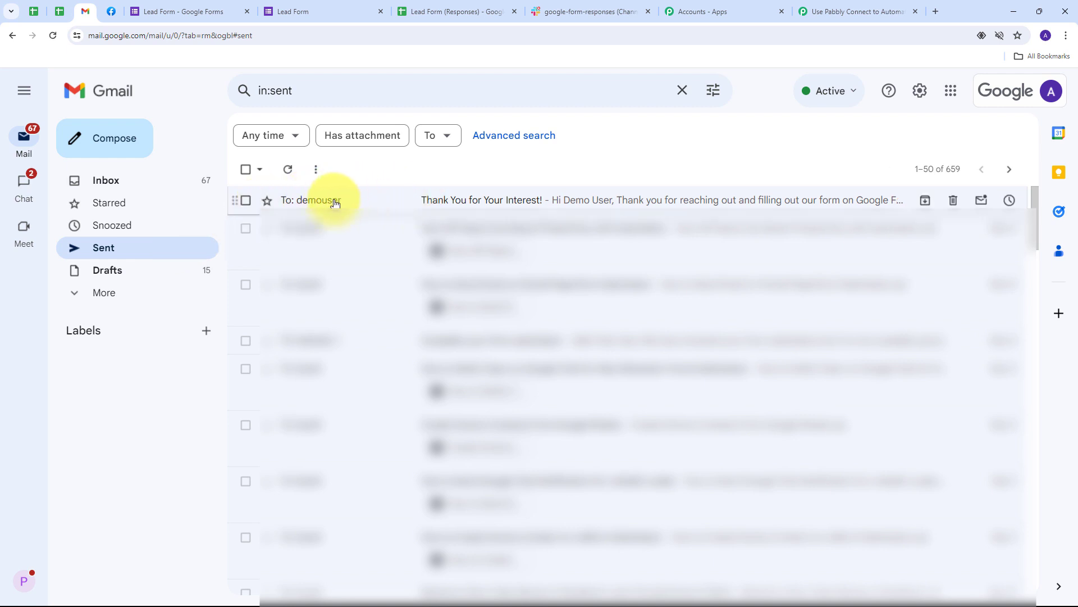
Step: Open the sent 'Thank You for Your Interest!' email and review its subject and greeting
left_click(471, 205)
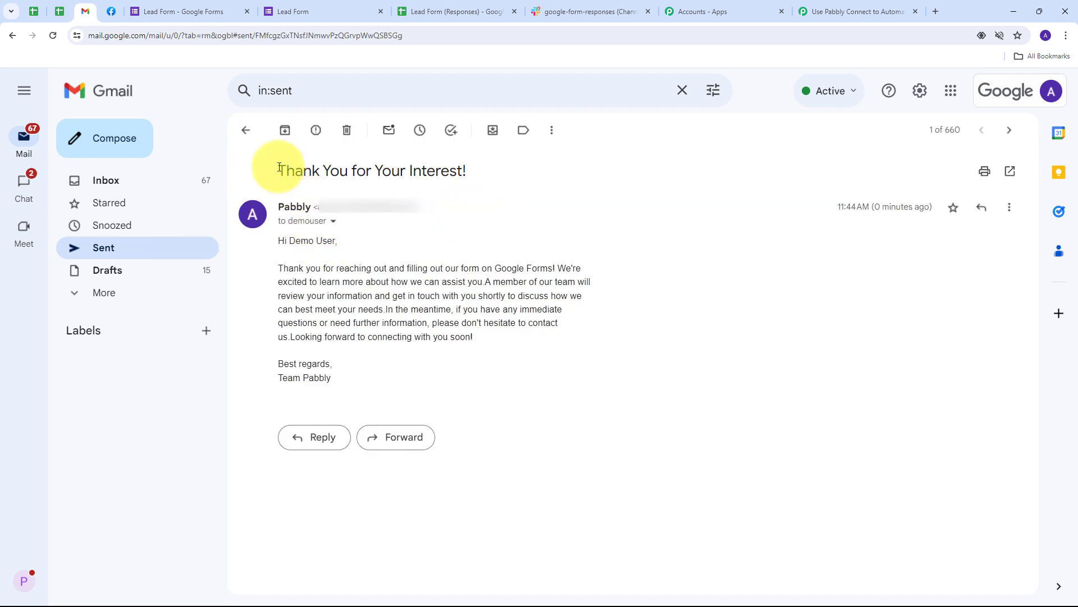
left_click_drag(279, 170, 478, 170)
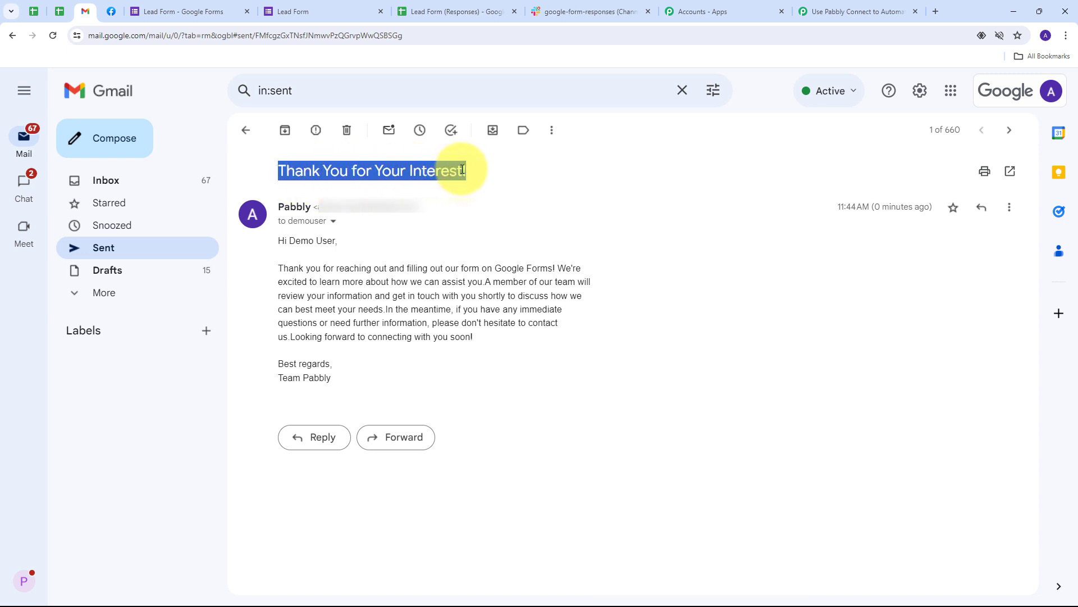
left_click_drag(277, 240, 440, 380)
left_click(268, 247)
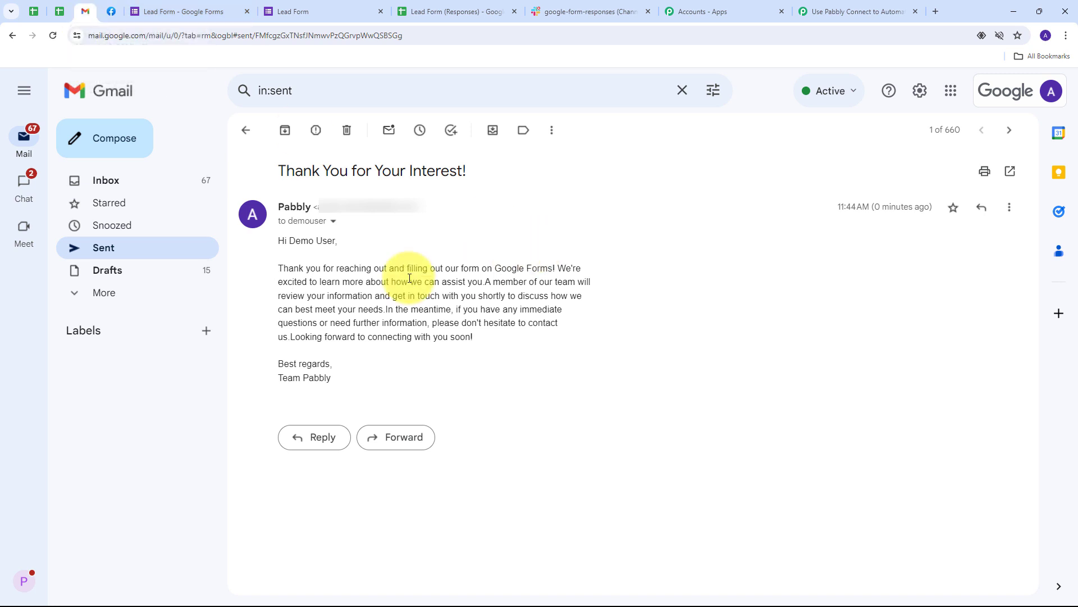
Step: Add a Slack step after Gmail with the Send Channel Message action
left_click(834, 13)
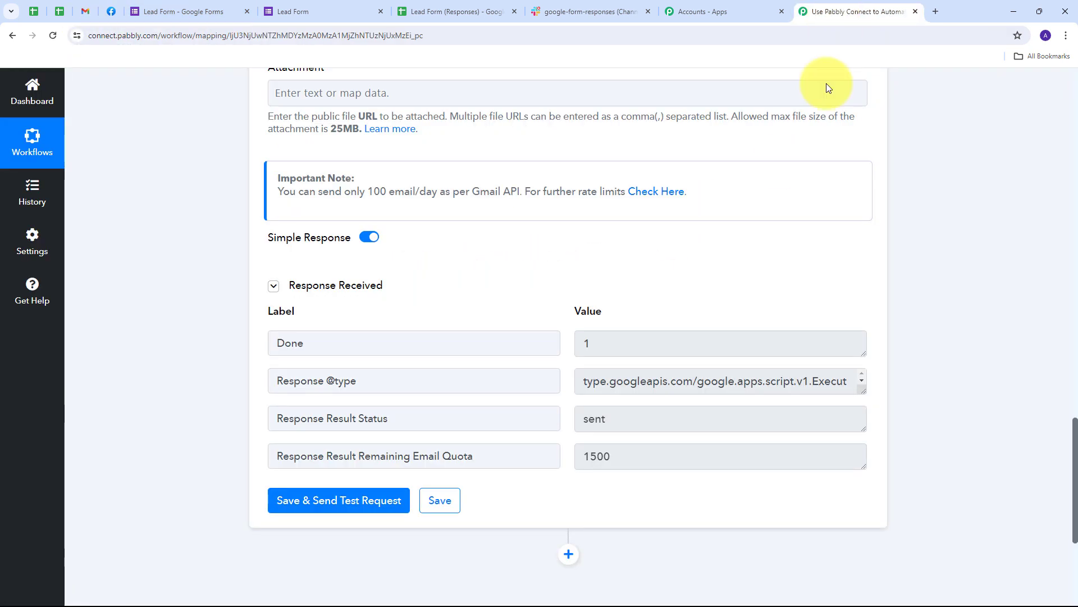
scroll(519, 260, "down", 4)
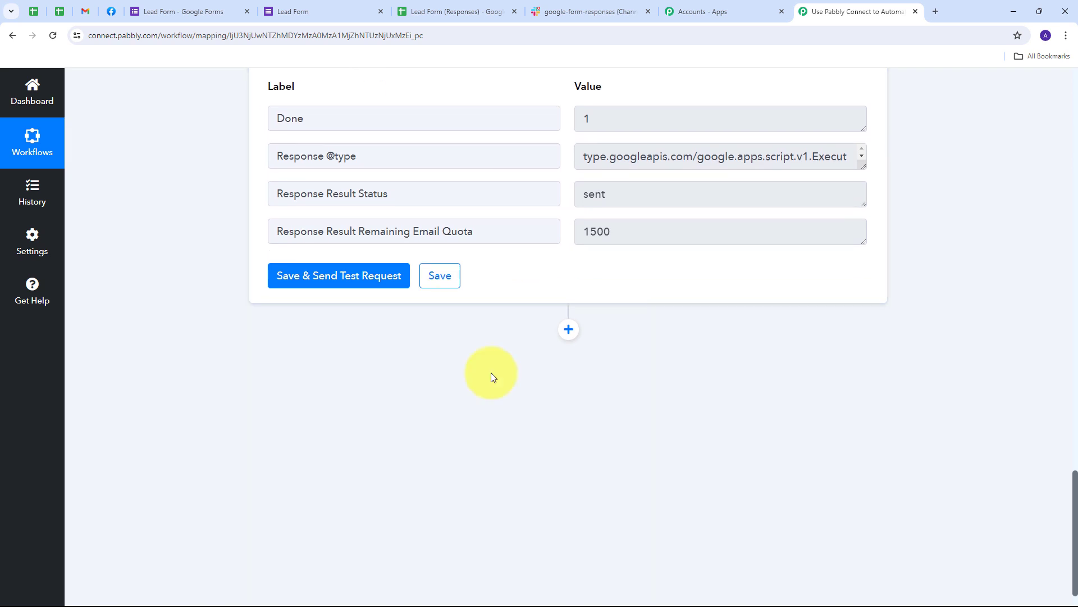
left_click(569, 331)
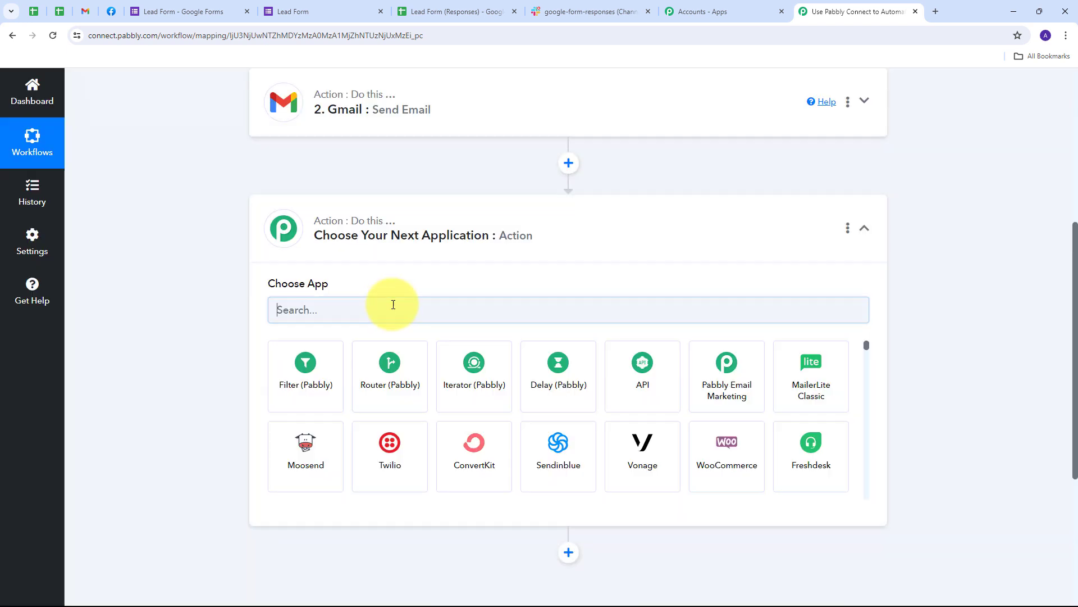
left_click(379, 307)
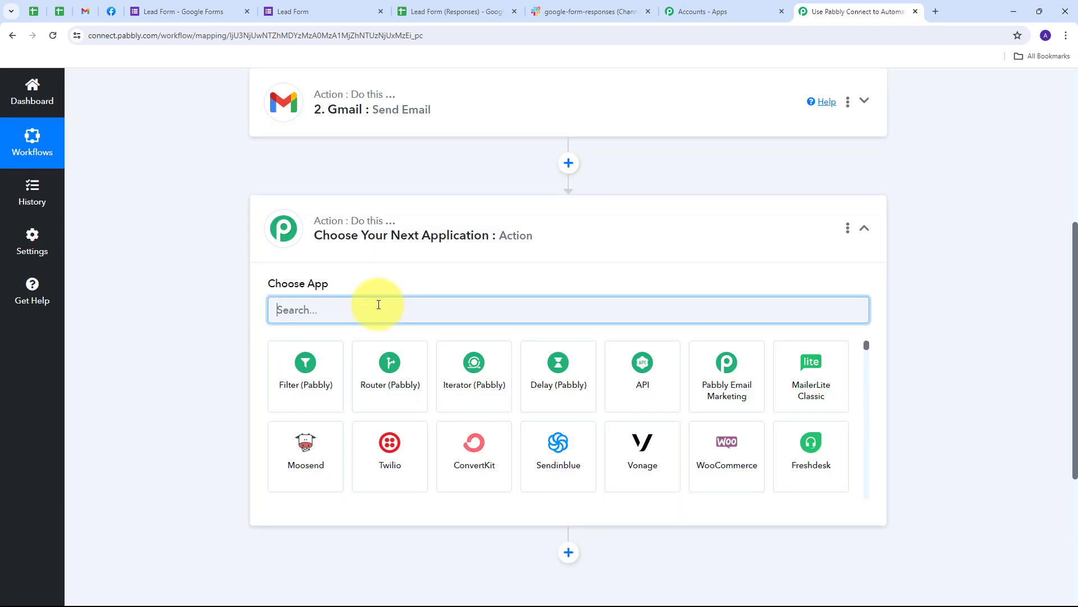
type("SlA")
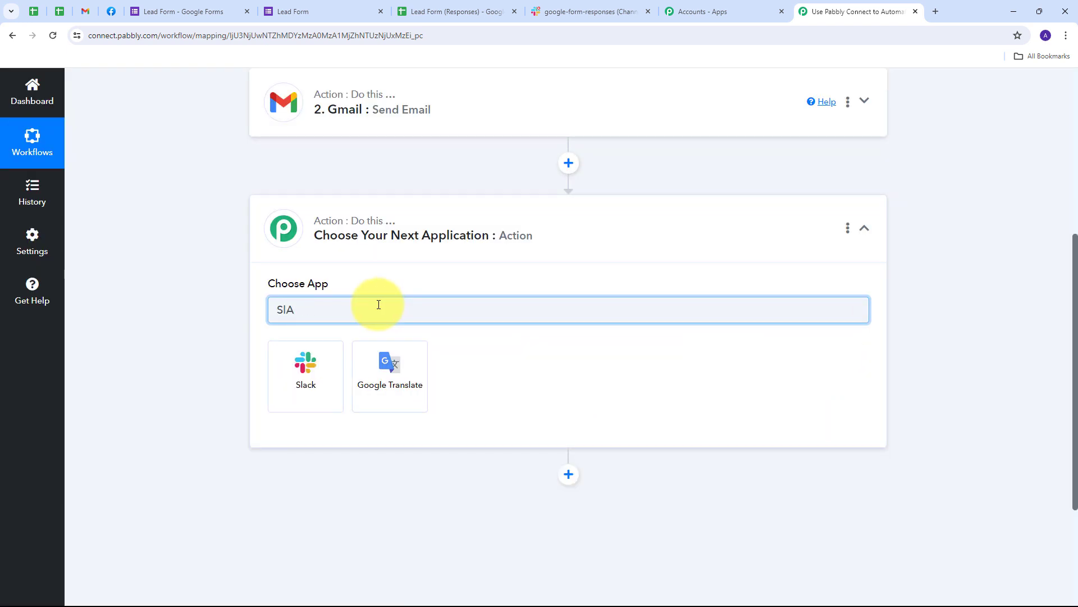
key("BackSpace")
type("ack")
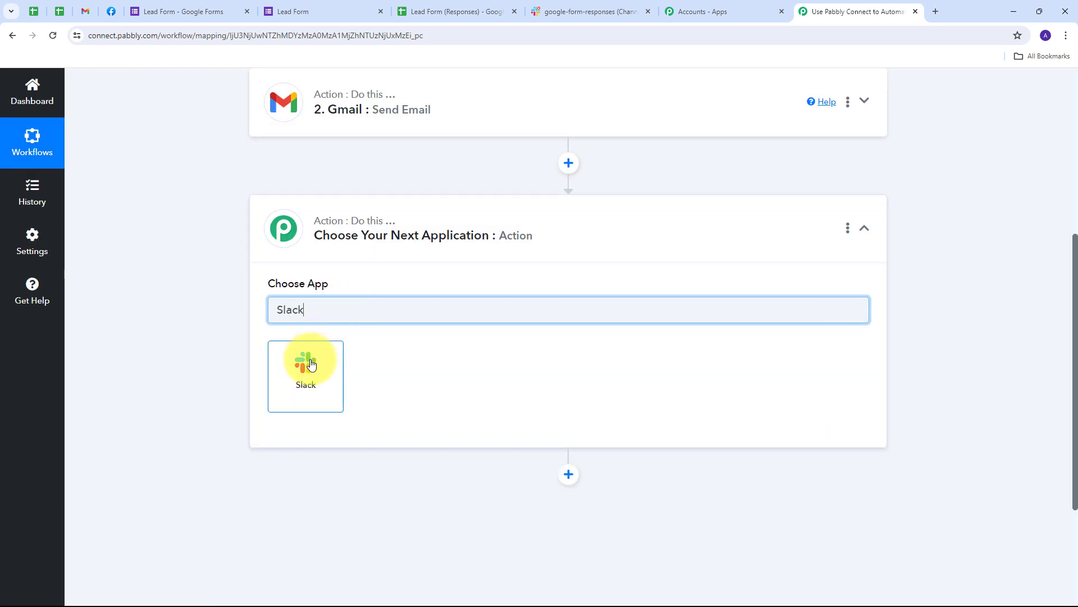
left_click(306, 360)
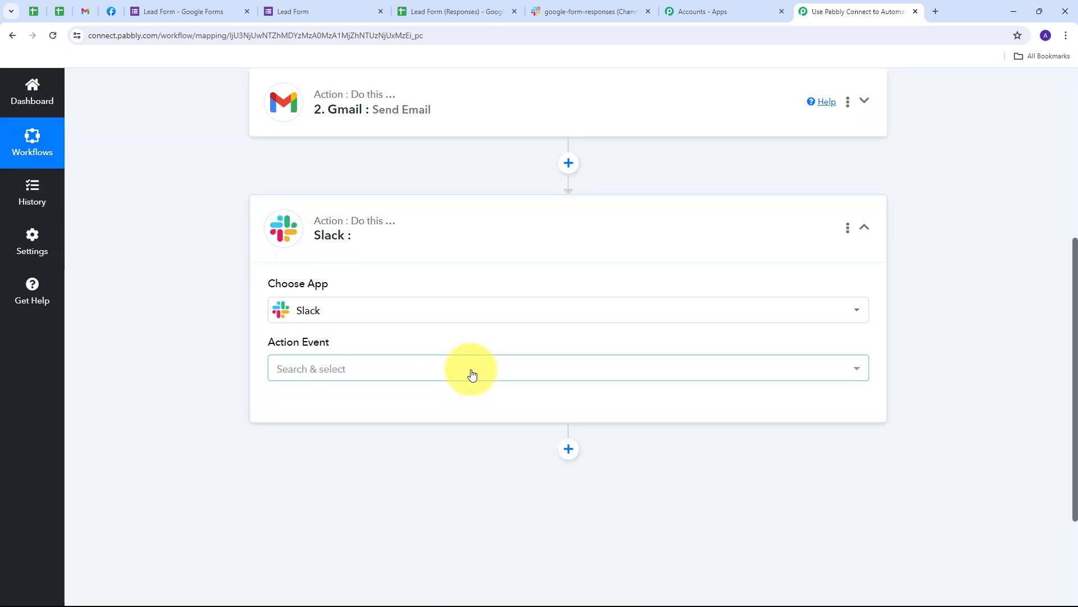
left_click(634, 374)
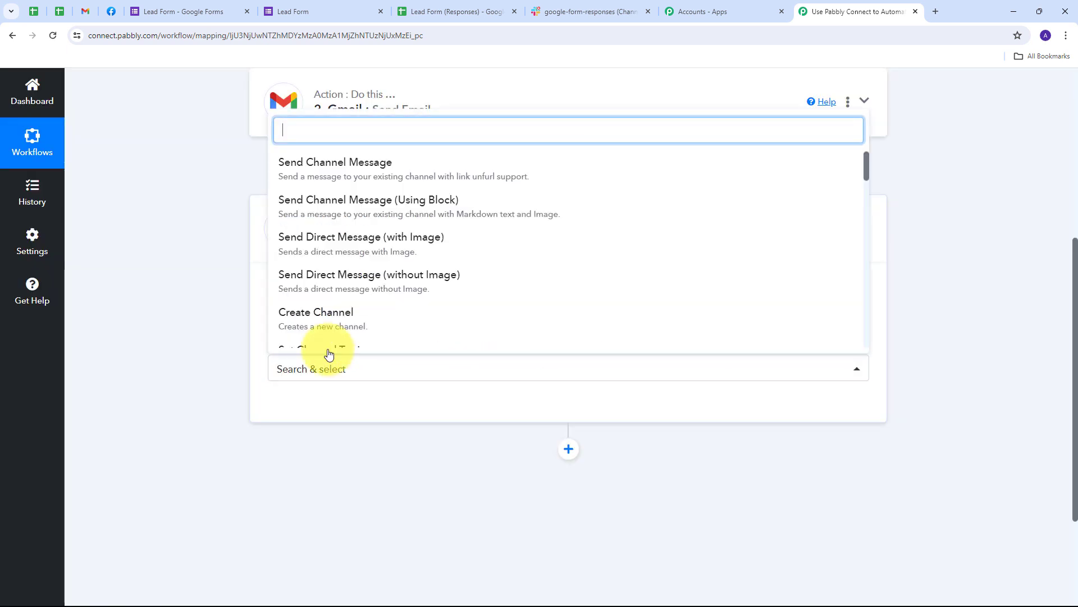
left_click(354, 180)
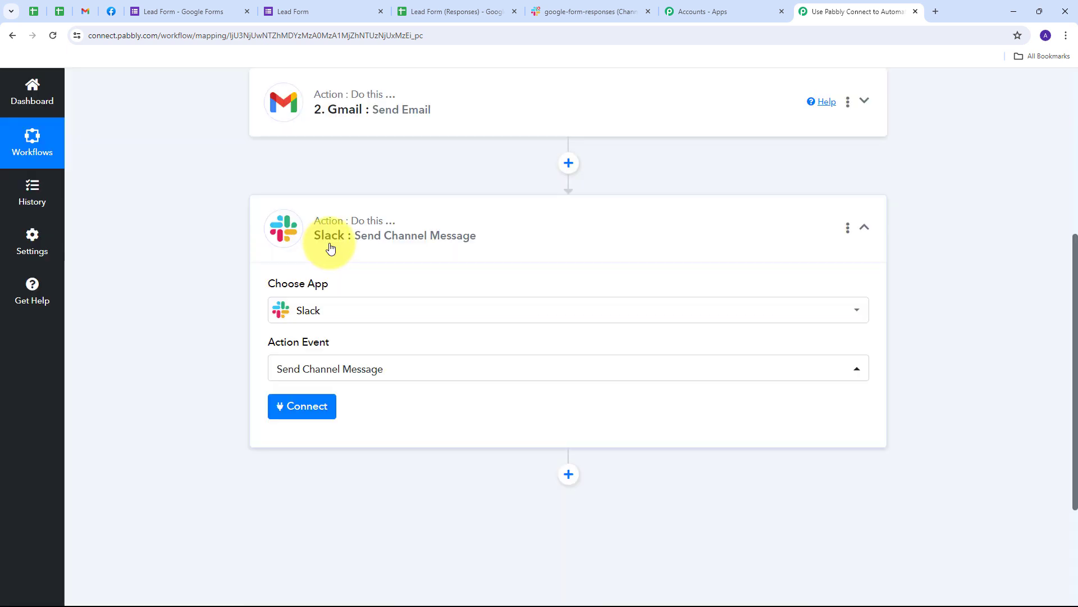
Step: Authorize a new Slack connection using the User token type and allow workspace access
left_click(318, 411)
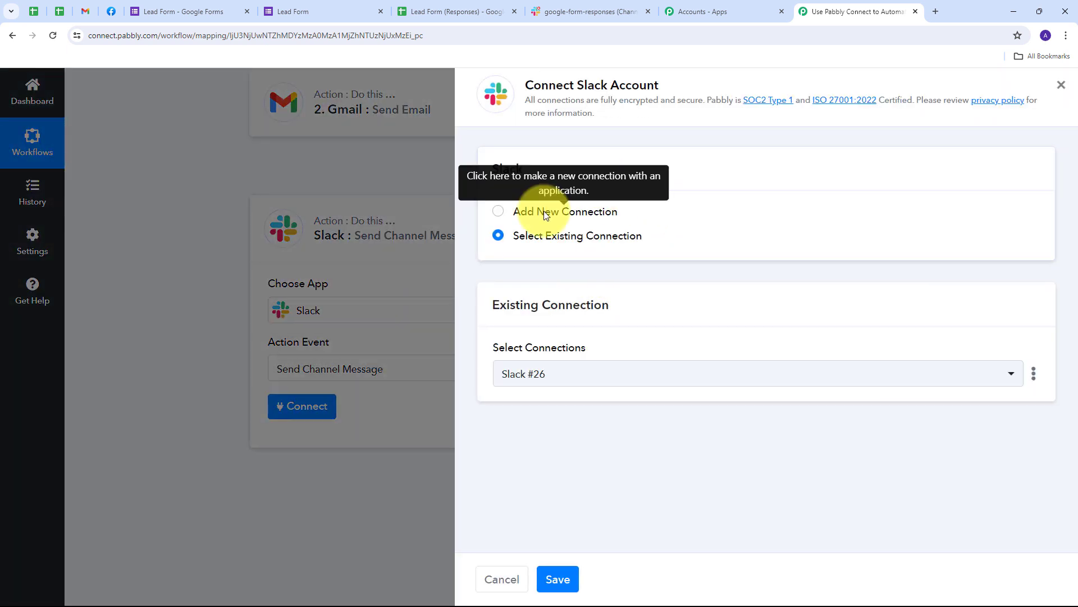
left_click(544, 212)
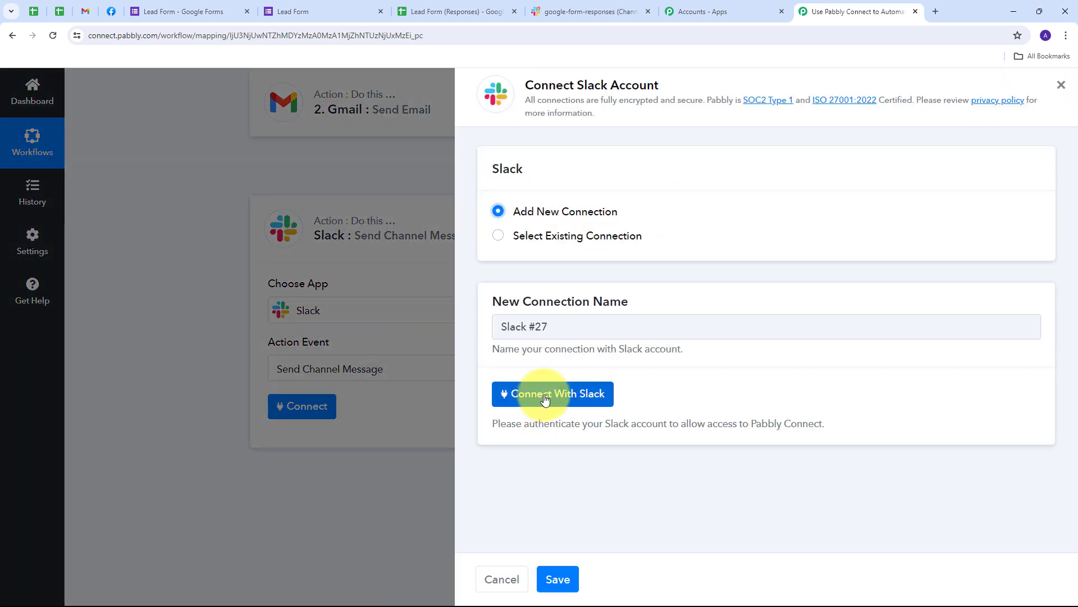
left_click(572, 394)
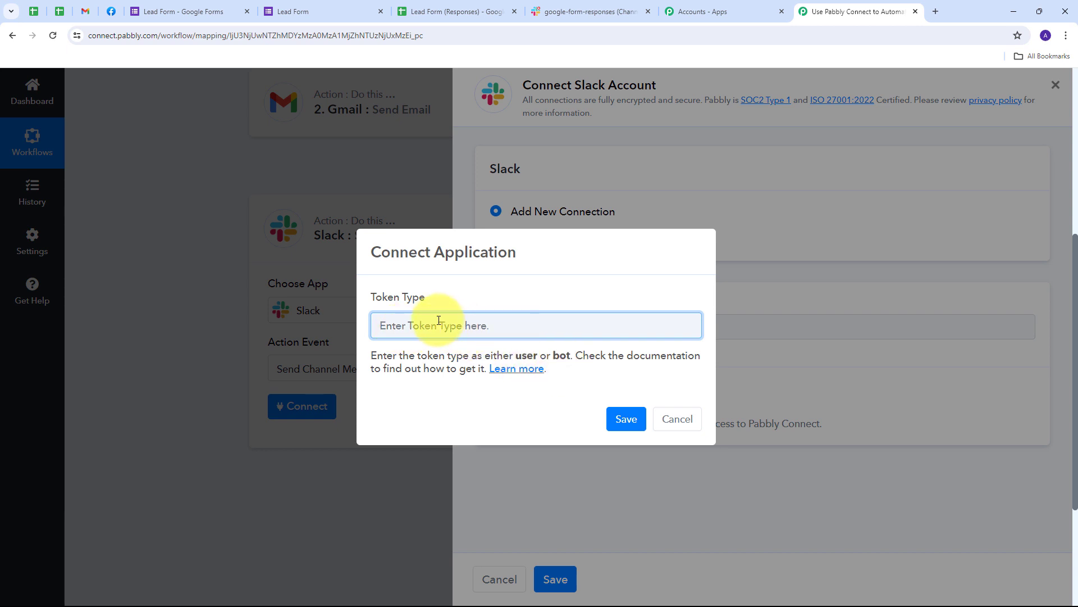
type("User")
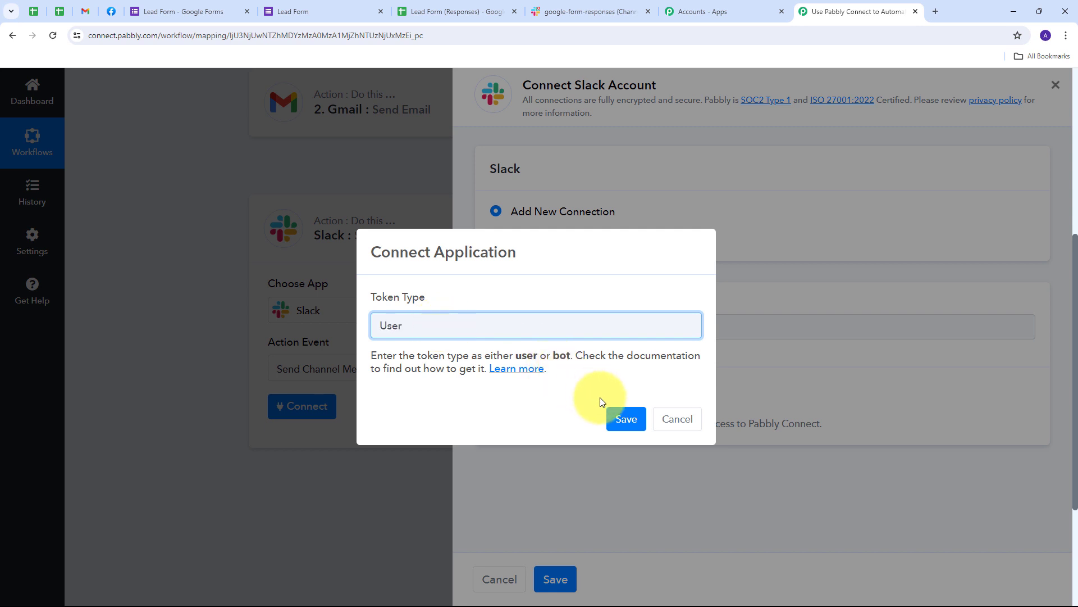
left_click(623, 417)
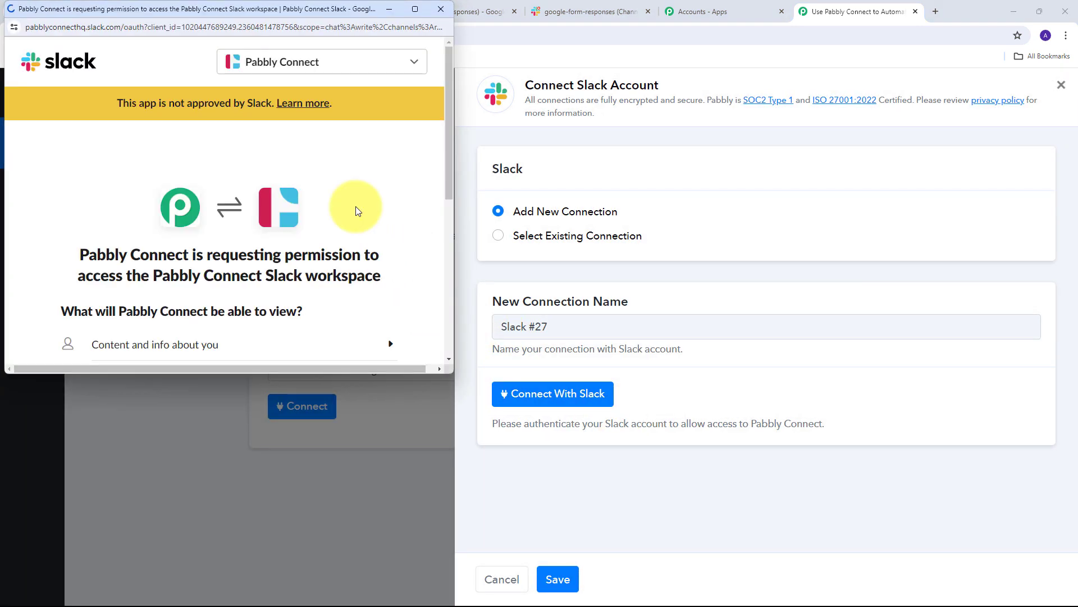
scroll(369, 197, "down", 5)
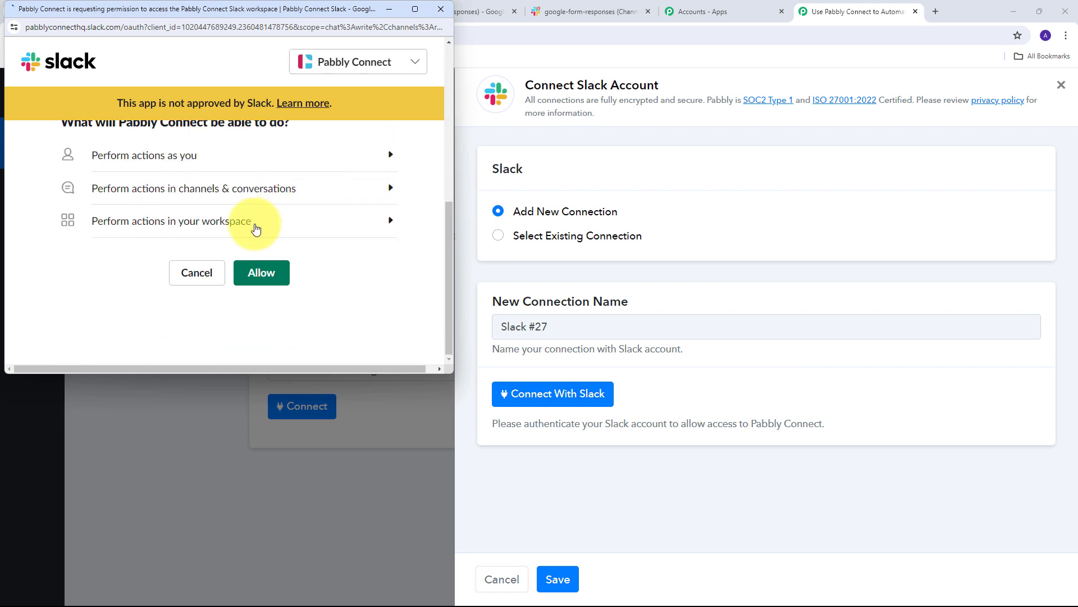
left_click(260, 274)
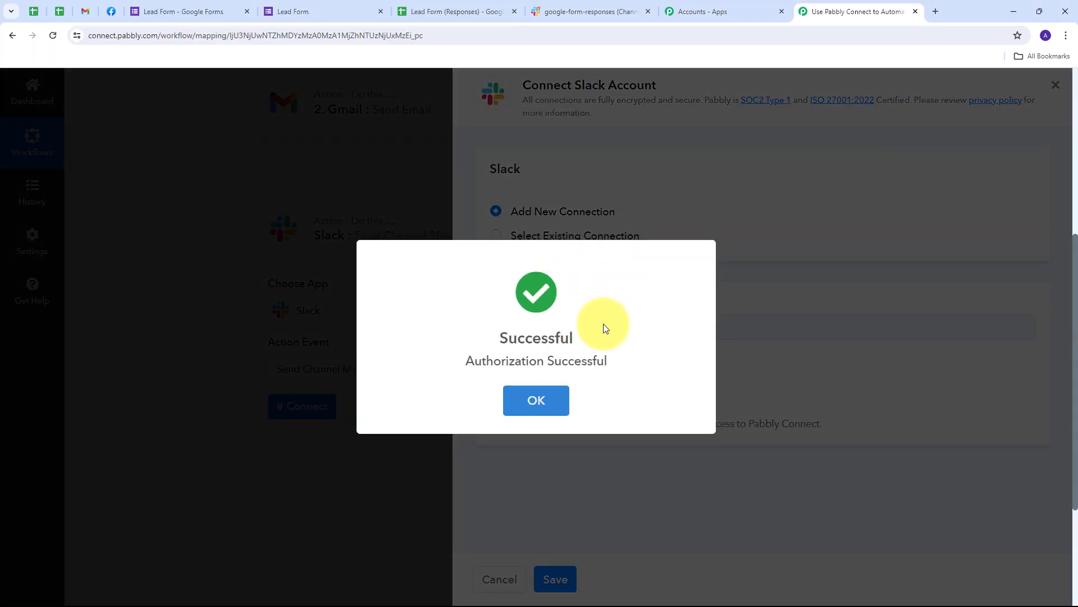
scroll(499, 233, "down", 6)
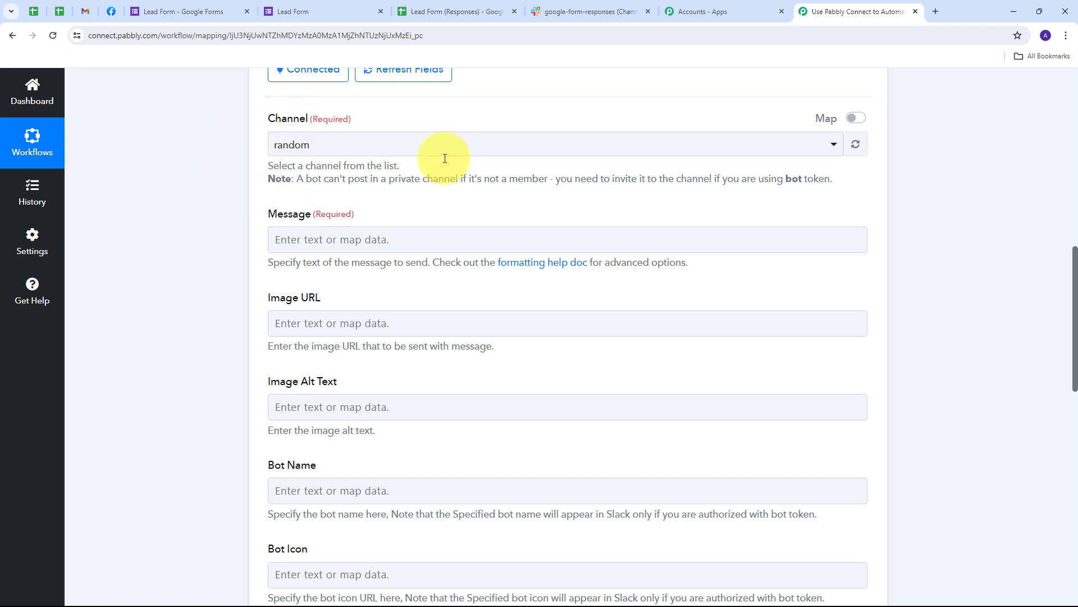
Step: Check the channel in Slack, then select google-form-responses as the Slack step's Channel
left_click(559, 9)
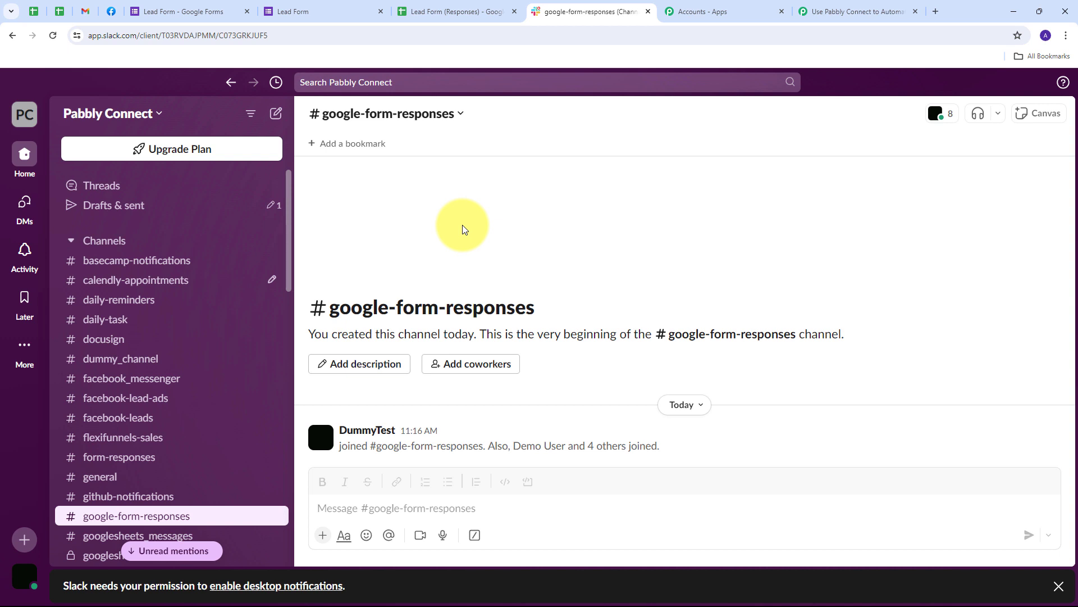
left_click(854, 11)
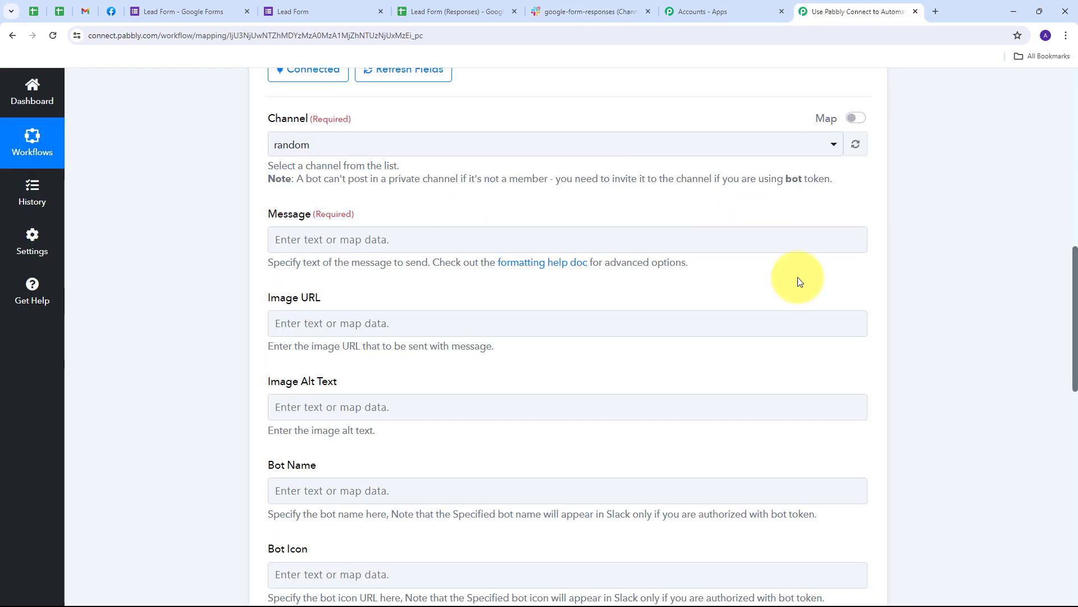
scroll(284, 162, "up", 2)
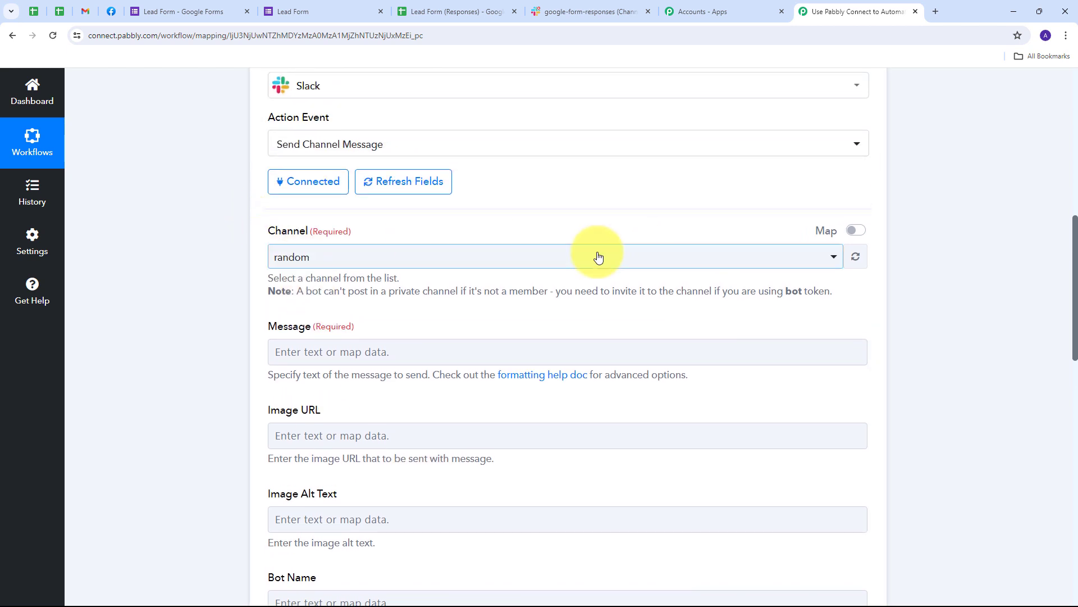
left_click(597, 256)
scroll(393, 373, "down", 2)
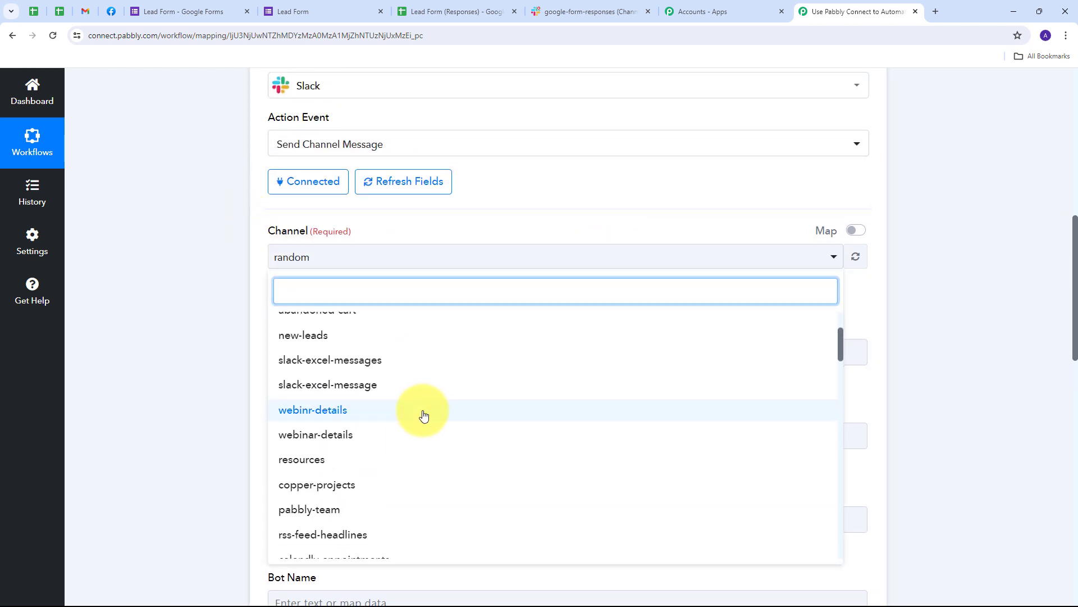
scroll(423, 415, "up", 2)
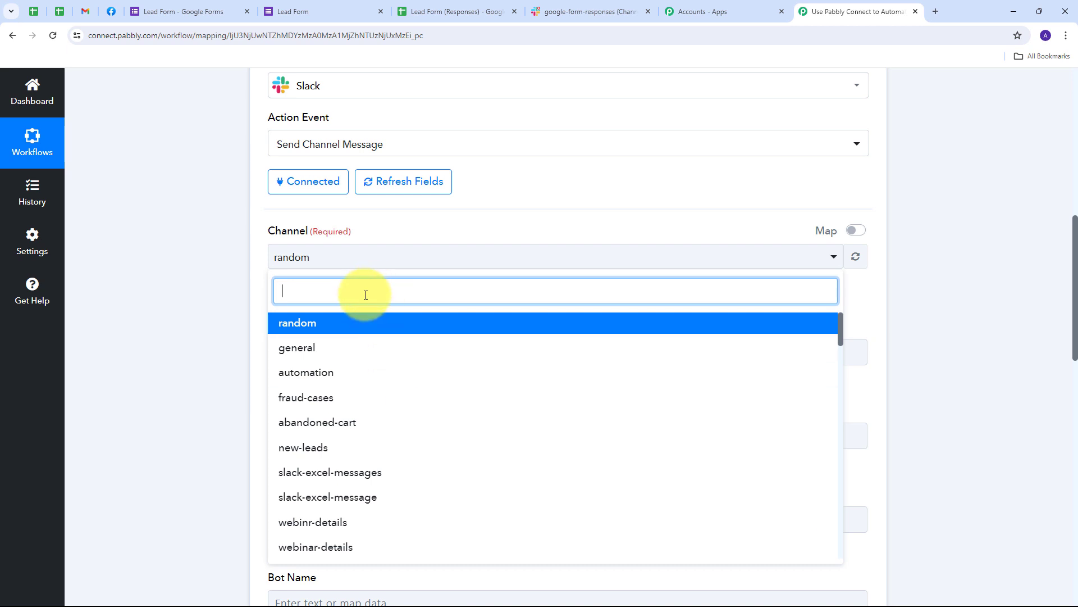
type("googl")
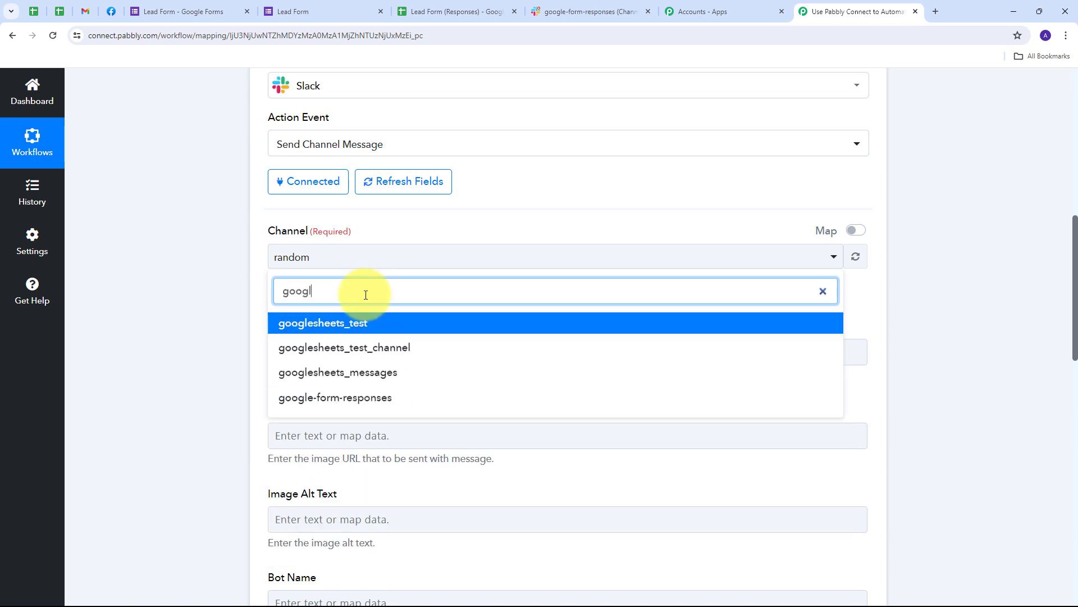
left_click(347, 398)
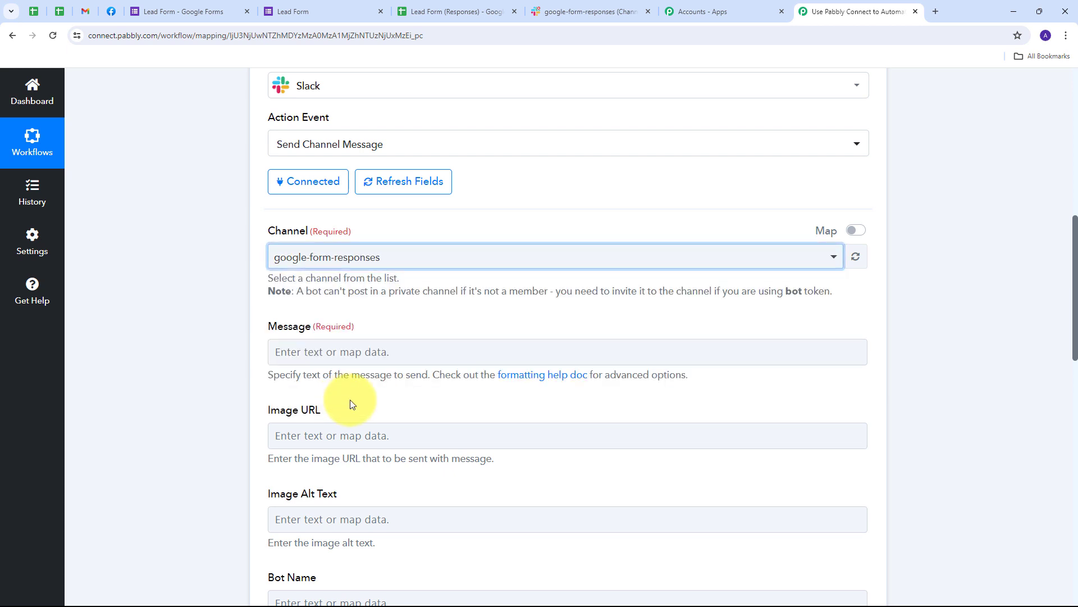
scroll(392, 318, "down", 1)
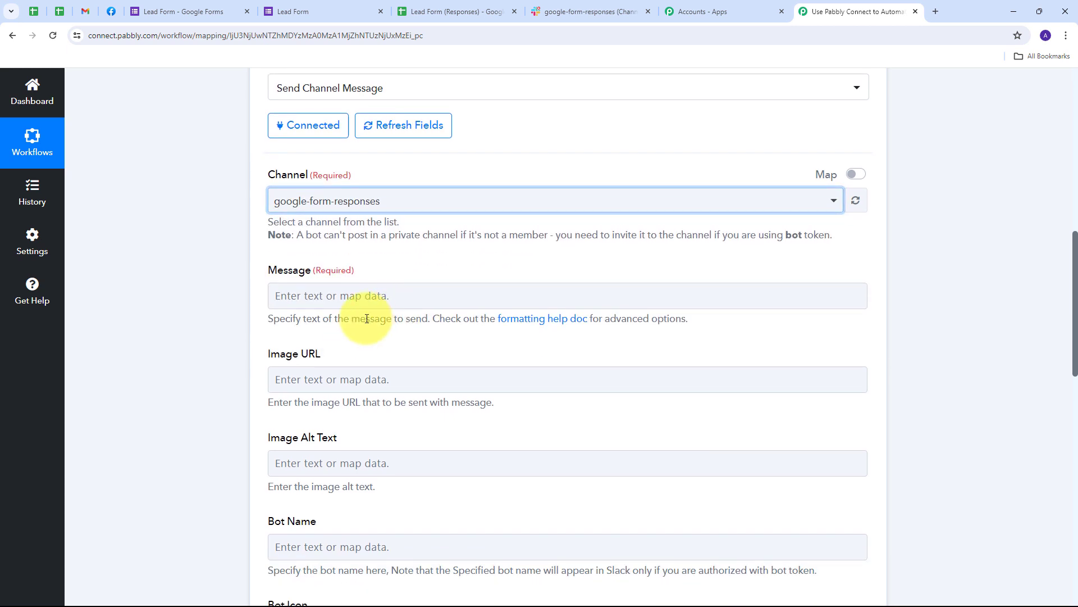
Step: Paste the new-lead message template and map the form's Full Name after 'Name:'
left_click(293, 296)
type("Hi Team, We have received a new lead from Google Form Response and here are the details:  Name: Email: Phone Number: City:")
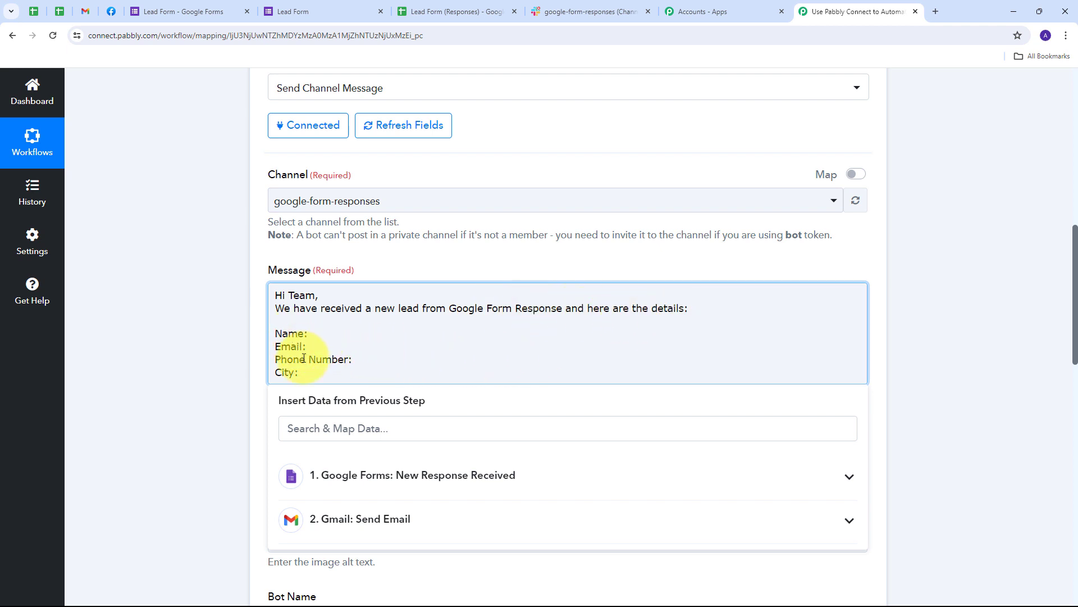
left_click(310, 334)
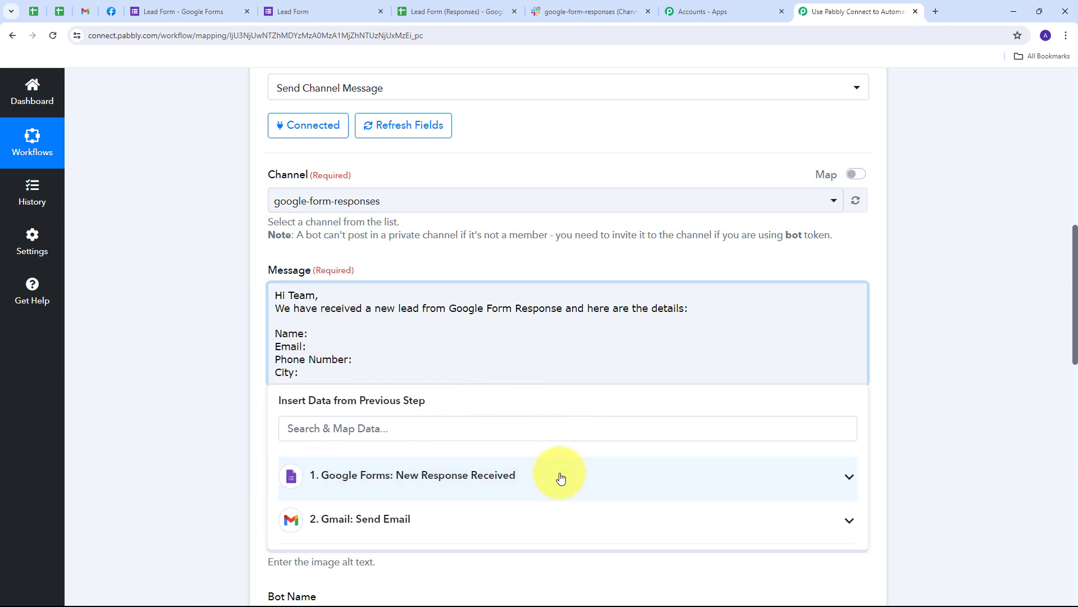
scroll(474, 433, "down", 7)
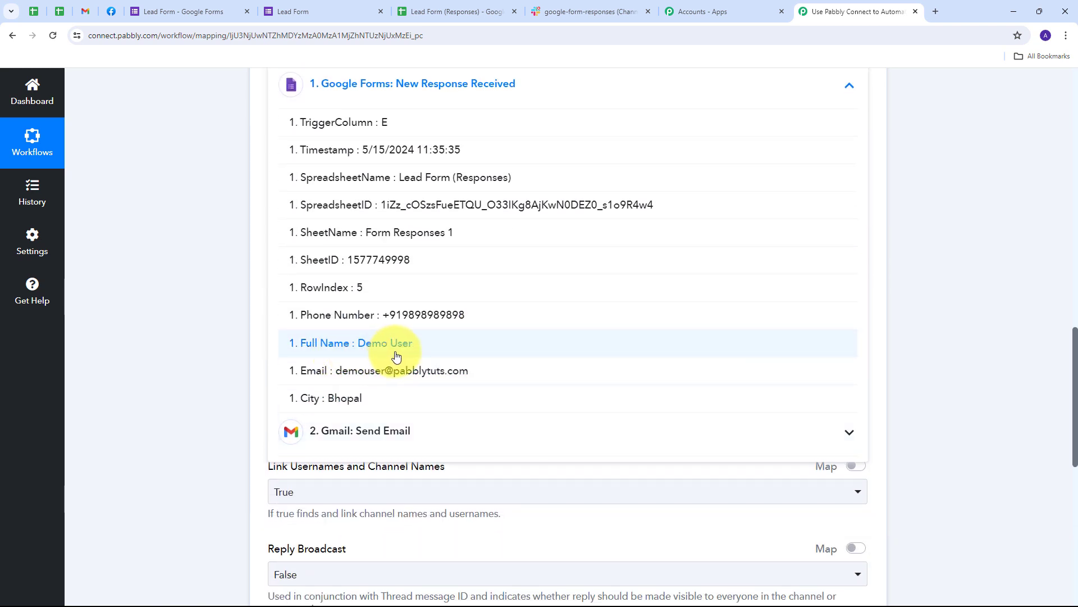
left_click(396, 343)
scroll(396, 355, "up", 5)
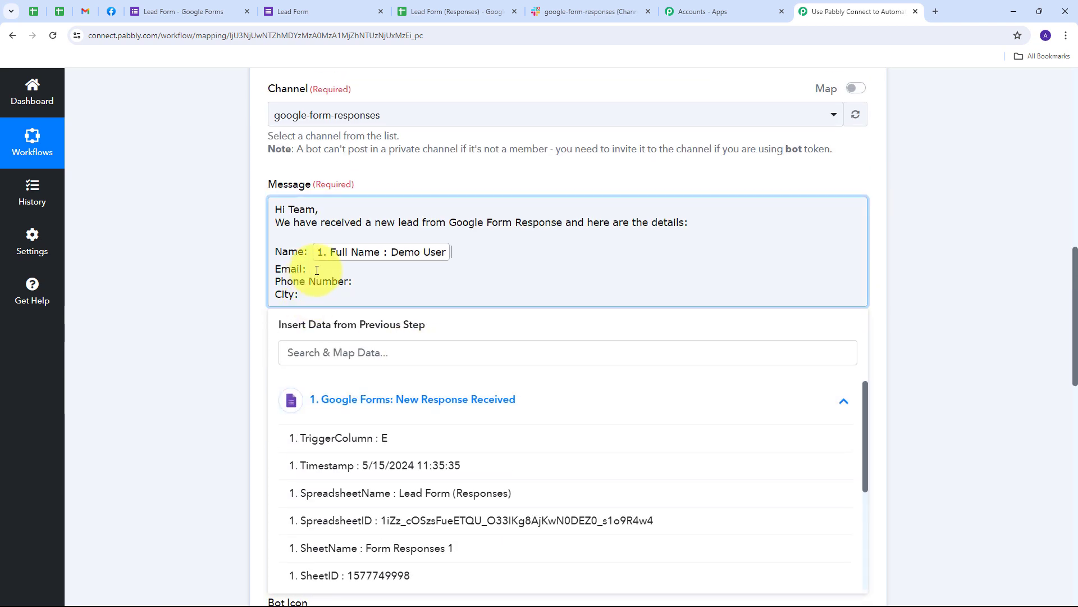
Step: Map the form's Email, Phone Number and City fields after their labels
left_click(312, 268)
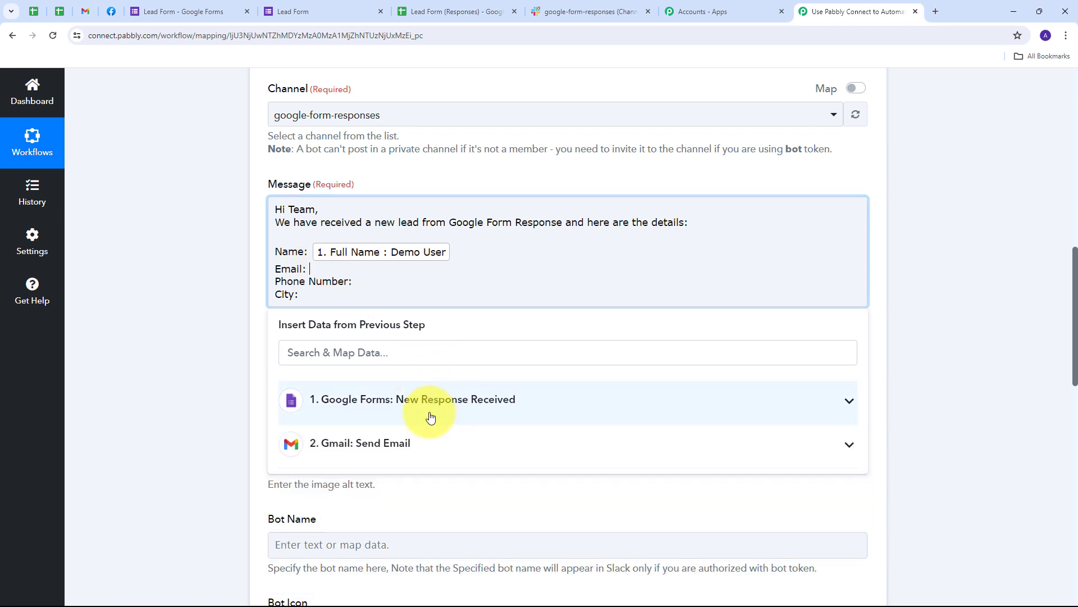
left_click(431, 414)
scroll(431, 478, "down", 3)
left_click(401, 517)
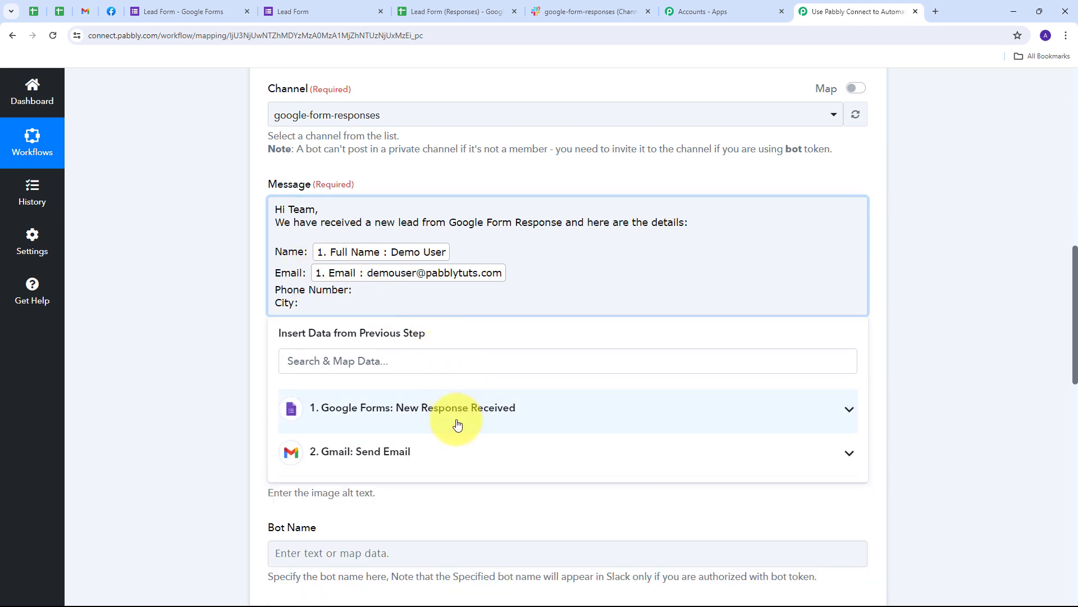
left_click(441, 421)
left_click(421, 463)
left_click(321, 314)
left_click(396, 414)
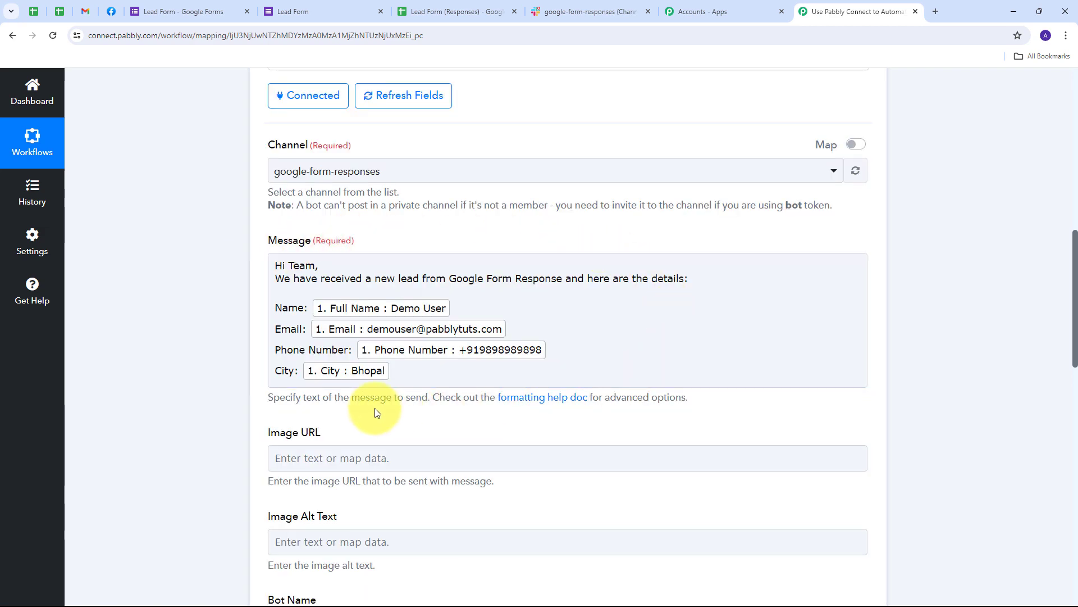
scroll(483, 402, "down", 10)
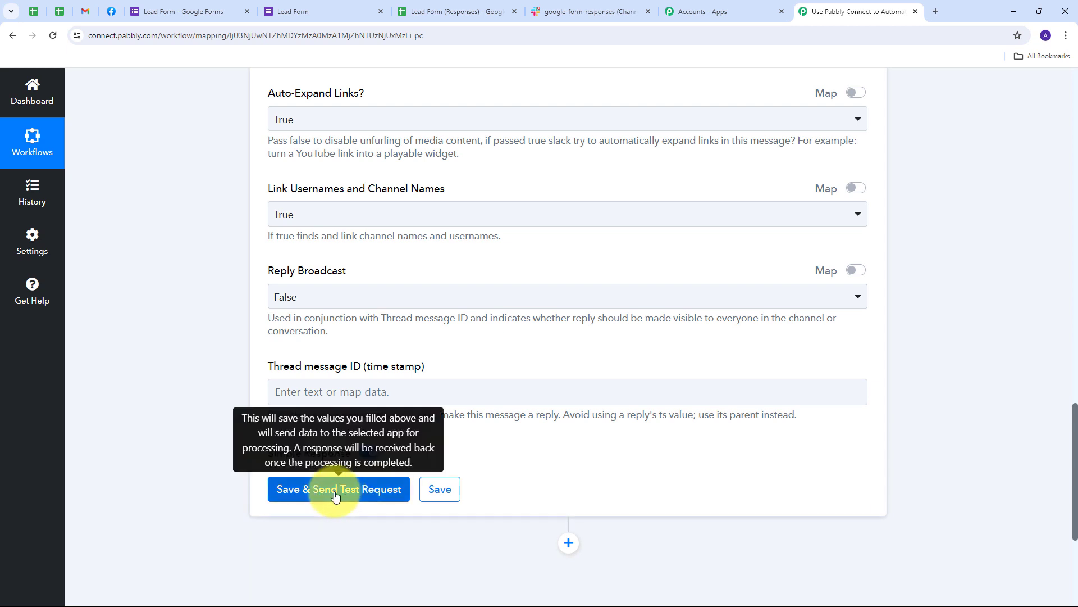
left_click(335, 491)
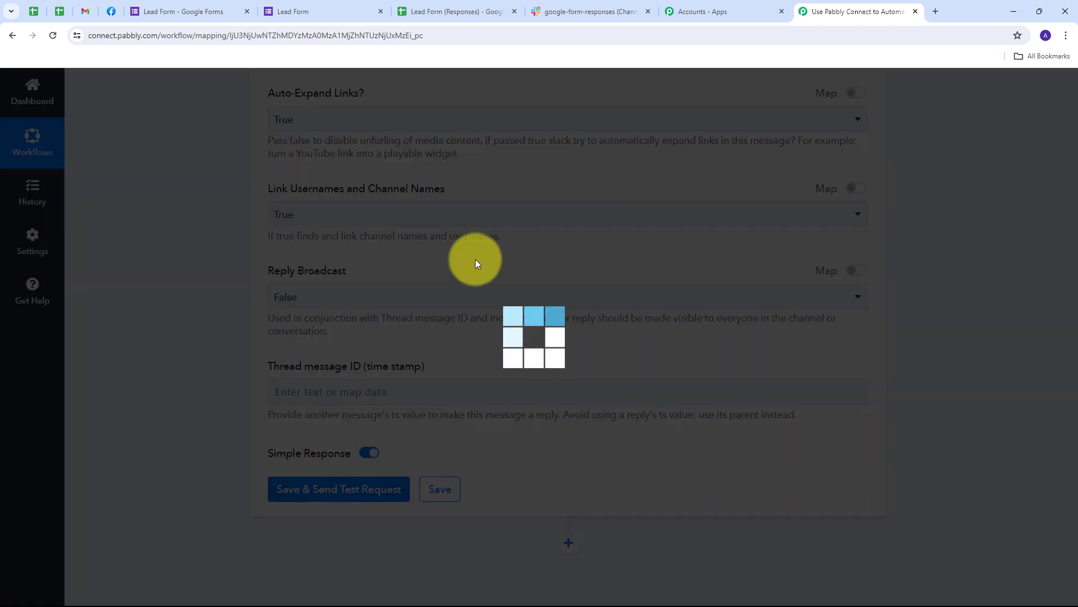
scroll(555, 285, "down", 1)
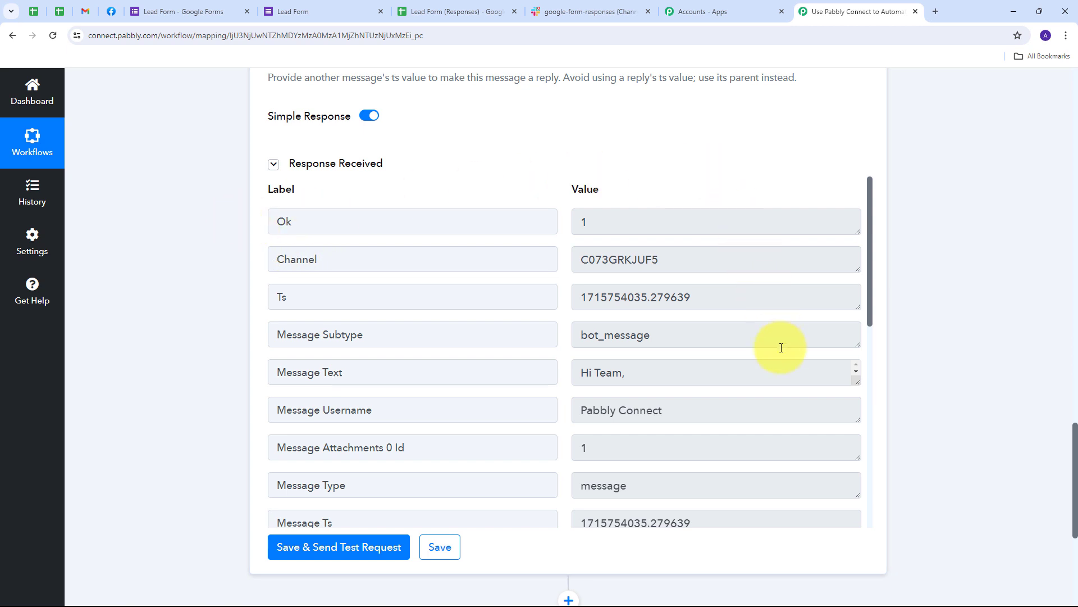
scroll(601, 358, "down", 1)
scroll(585, 355, "up", 1)
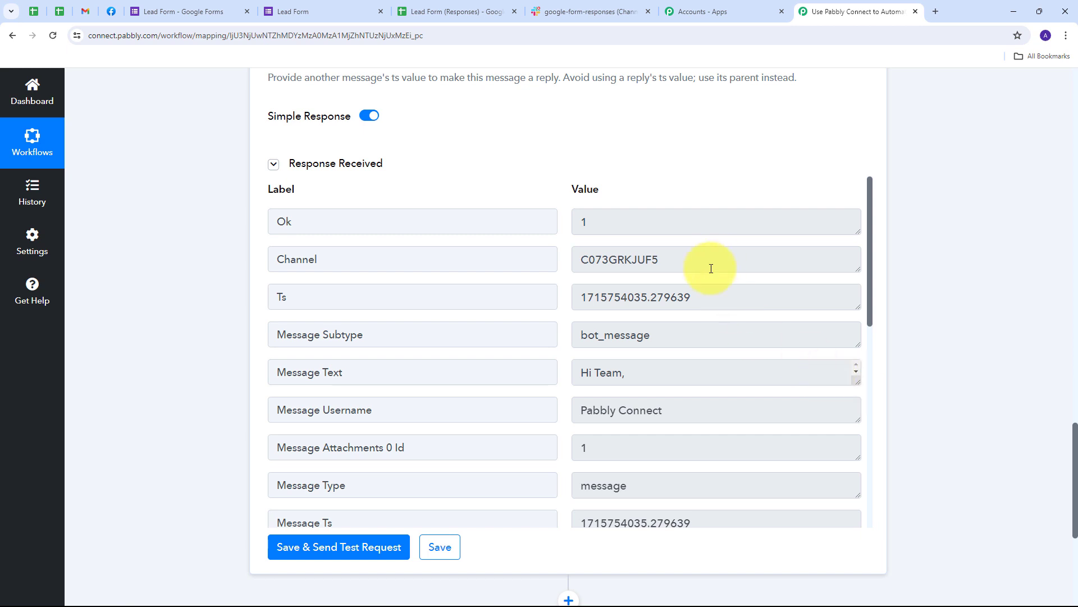
left_click(589, 11)
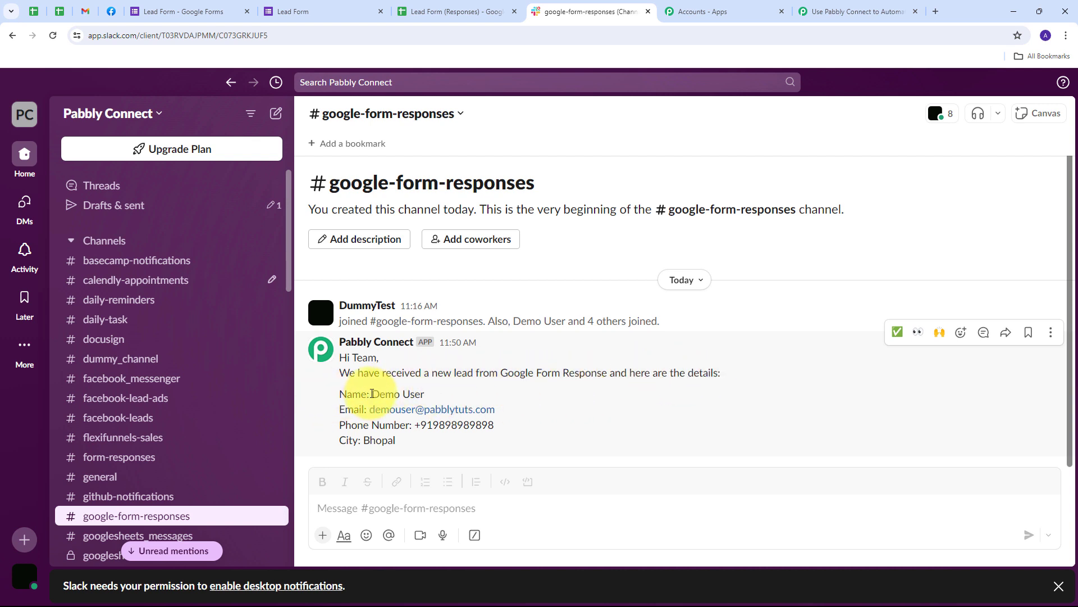
Step: Review the lead's name, phone number and city Bhopal in Slack, then return to Pabbly Connect
left_click_drag(372, 393, 424, 395)
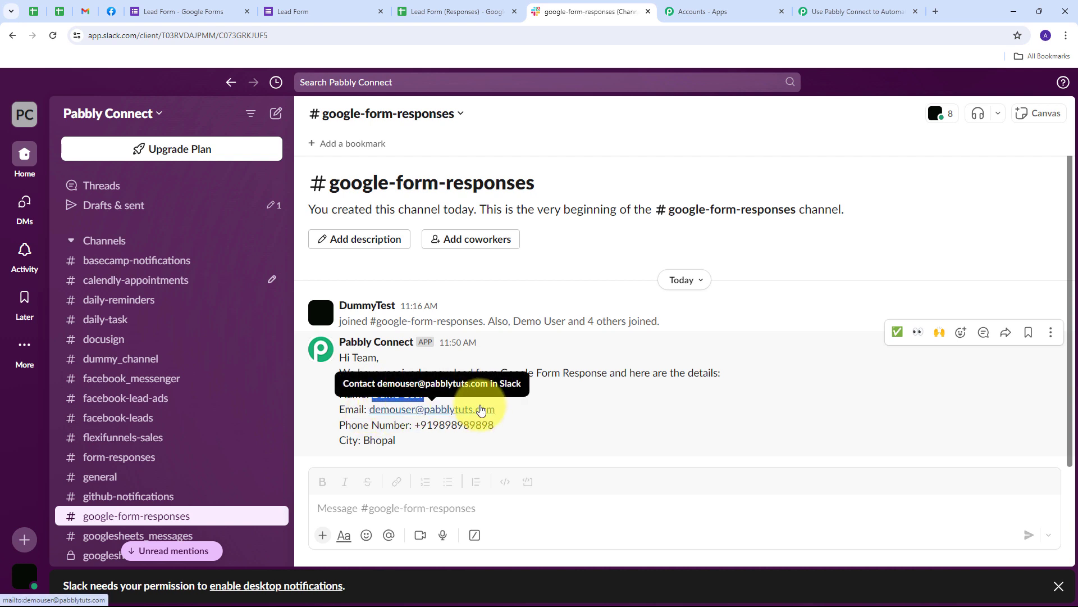
left_click(416, 427)
left_click_drag(416, 426, 517, 425)
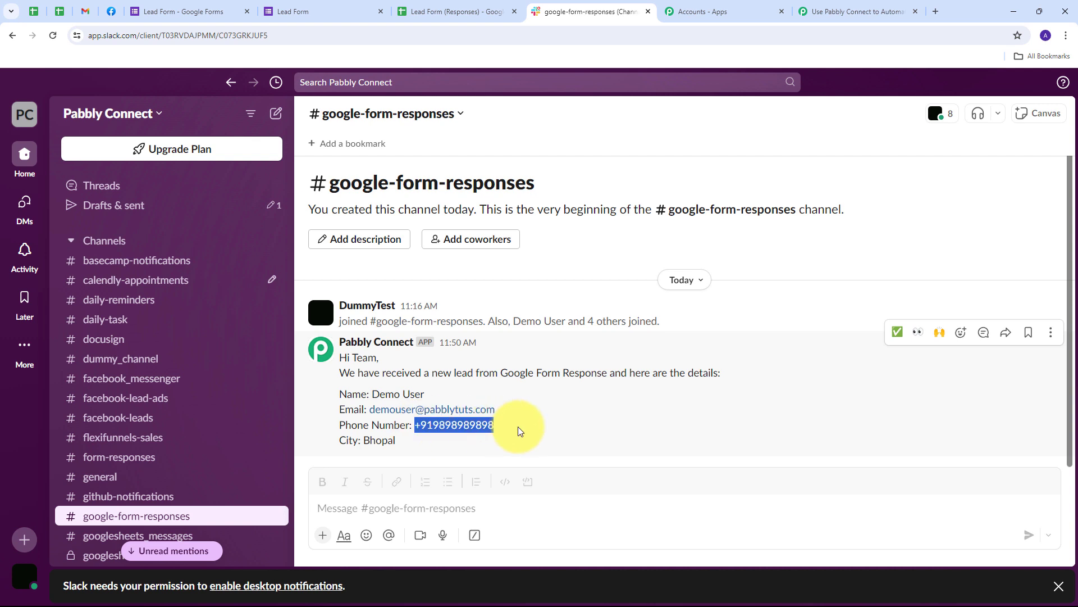
left_click_drag(363, 440, 427, 441)
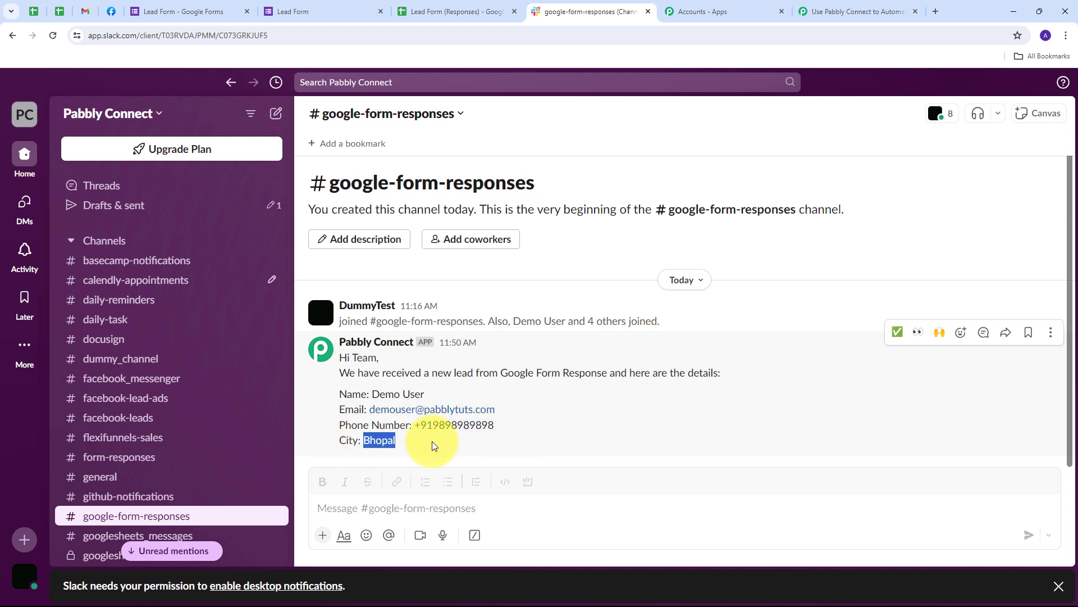
left_click(322, 416)
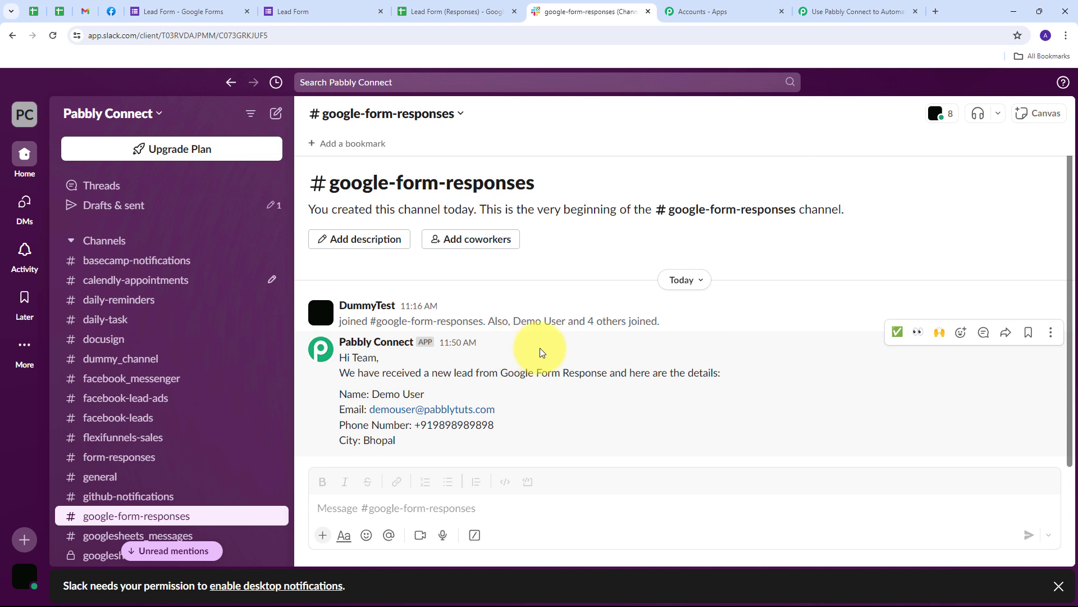
left_click(824, 10)
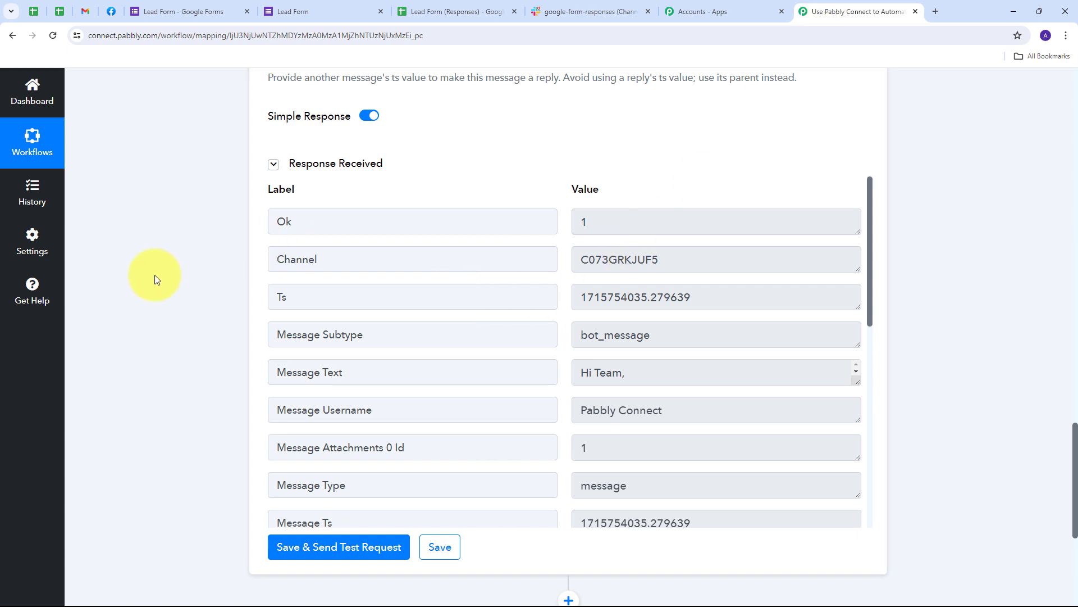
scroll(154, 274, "down", 5)
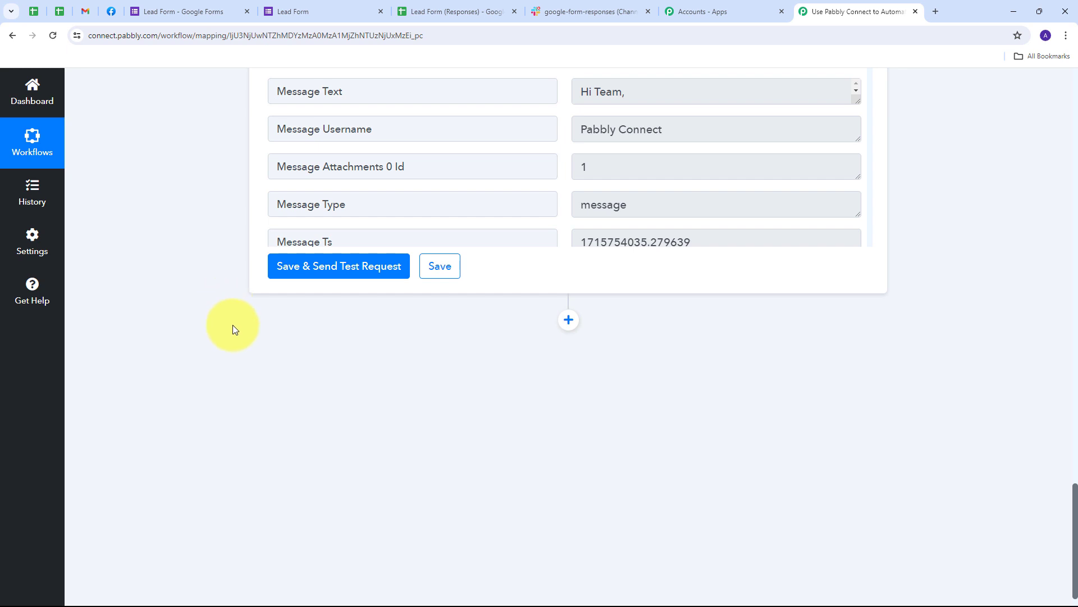
Step: Add a WhatsApp Cloud API step after Slack, using the Send Template Message action event
left_click(567, 321)
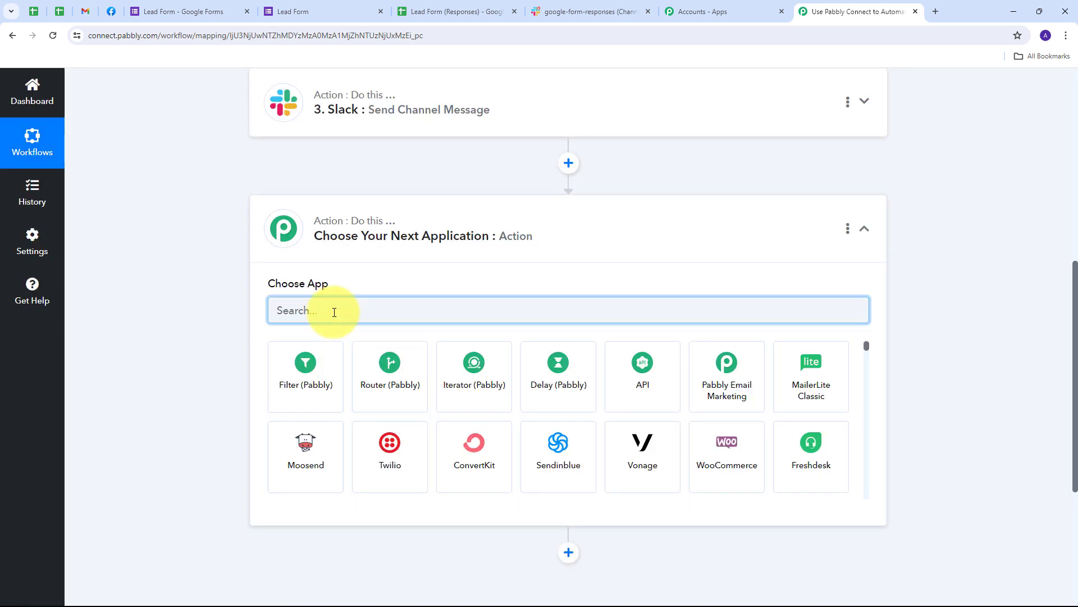
type("Wha")
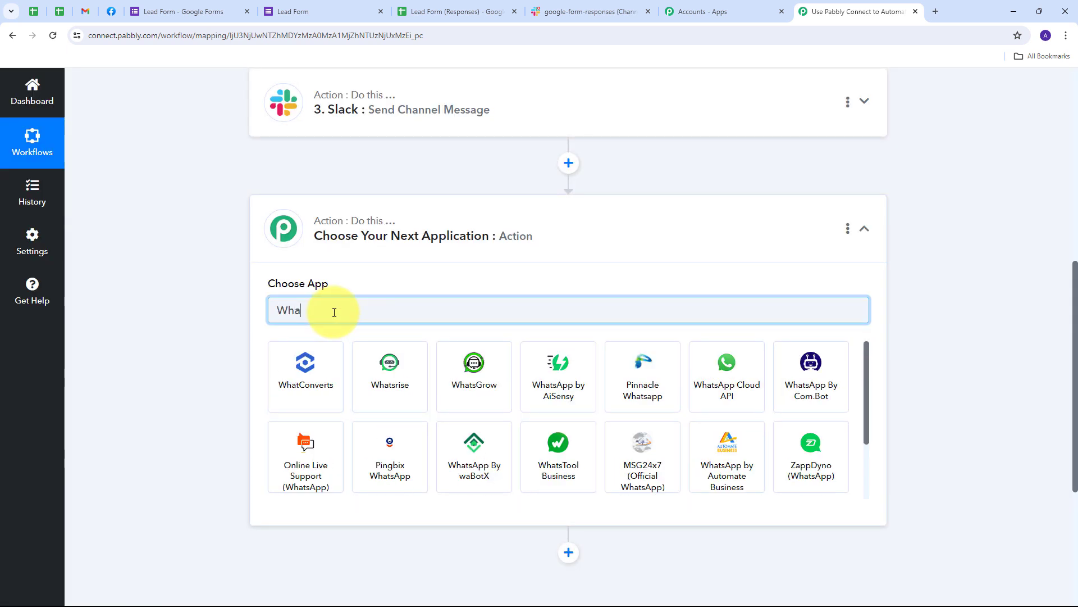
type("tsapp")
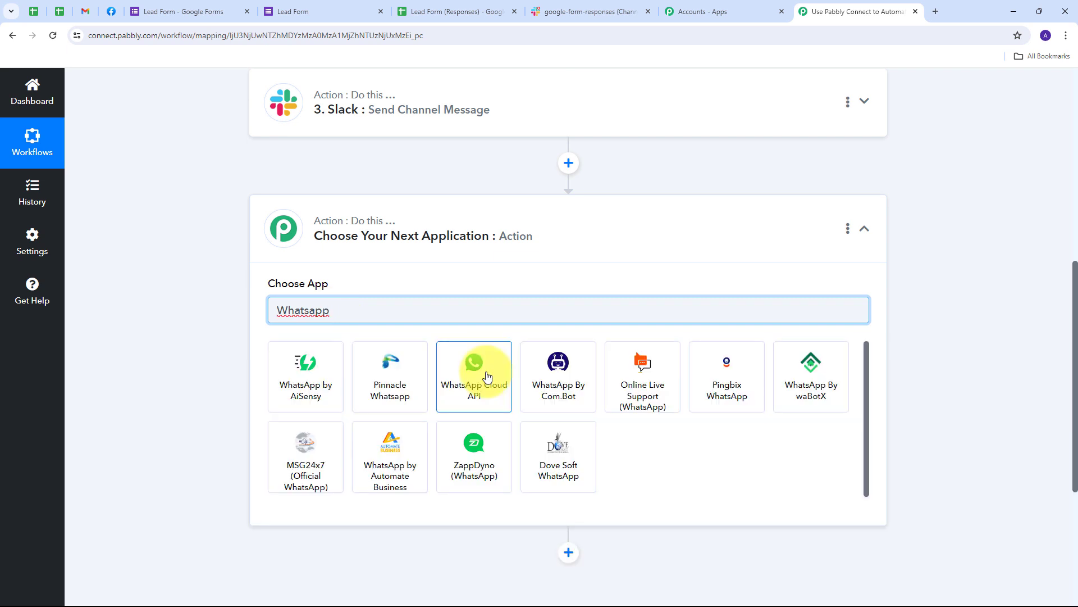
left_click(485, 376)
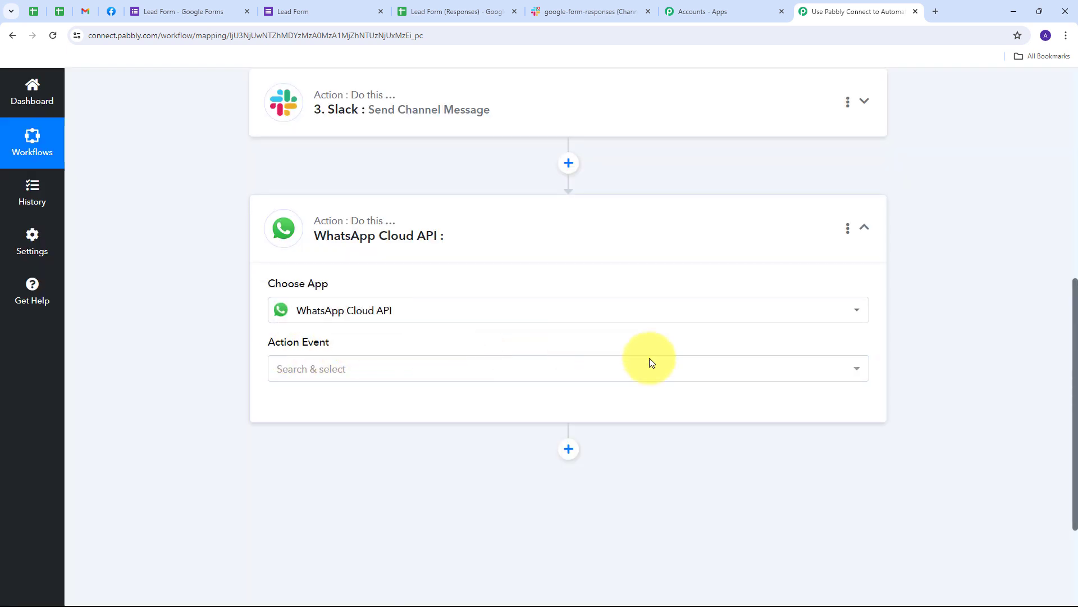
left_click(681, 374)
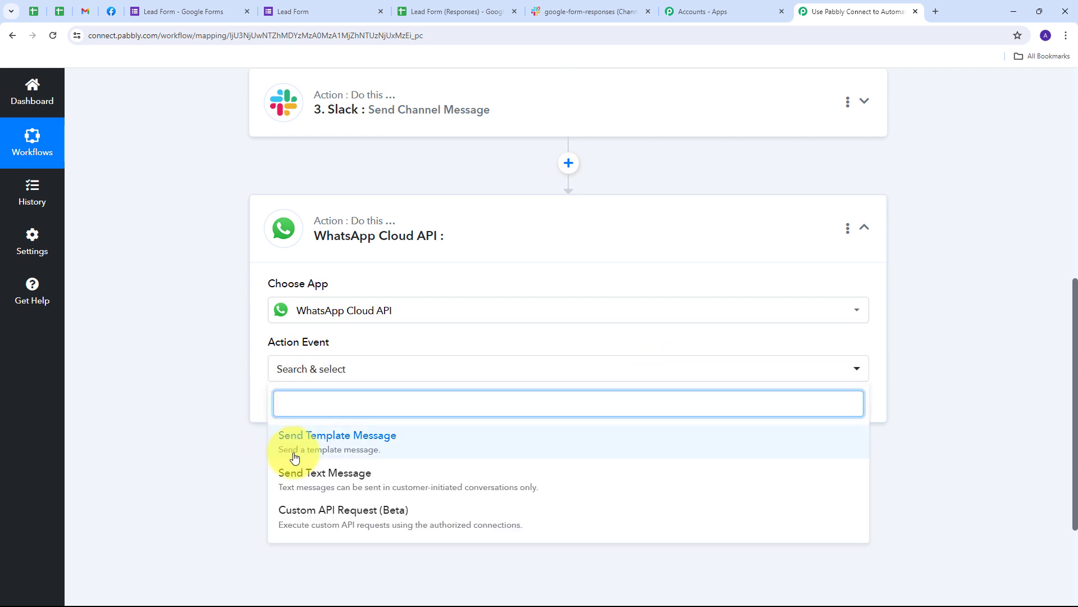
left_click(345, 443)
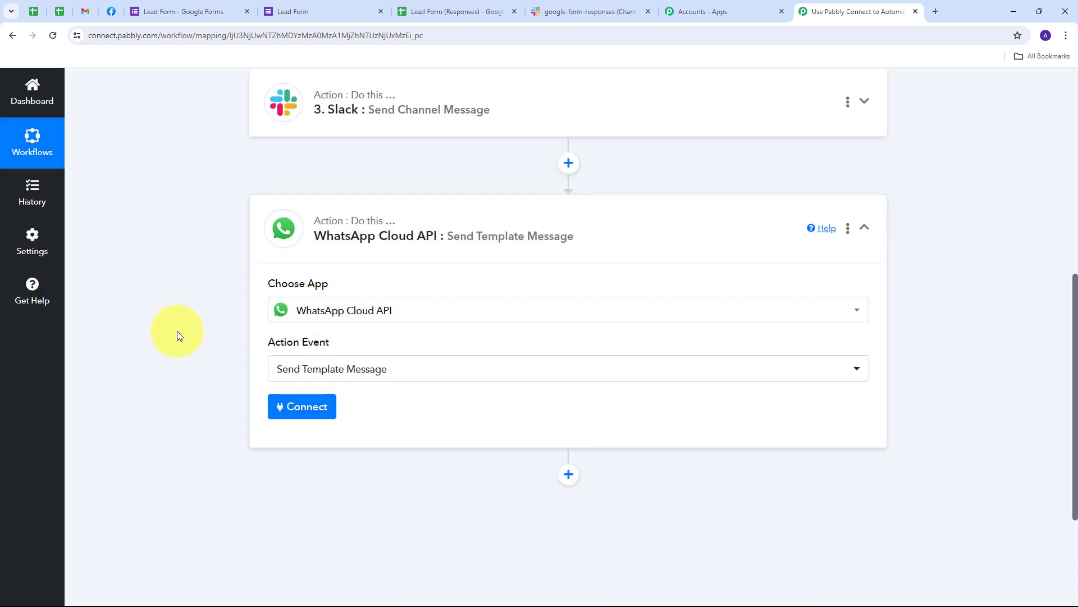
Step: Start a new connection, WhatsApp Cloud API #40, showing the token, Phone Number ID and Business Account ID fields
left_click(314, 413)
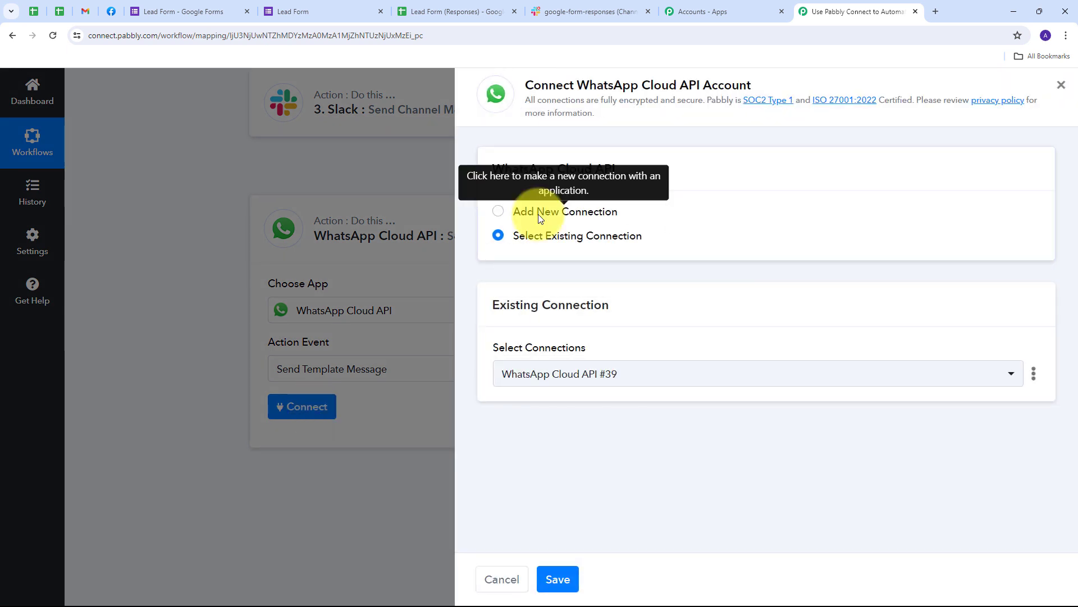
left_click(539, 218)
scroll(617, 325, "down", 3)
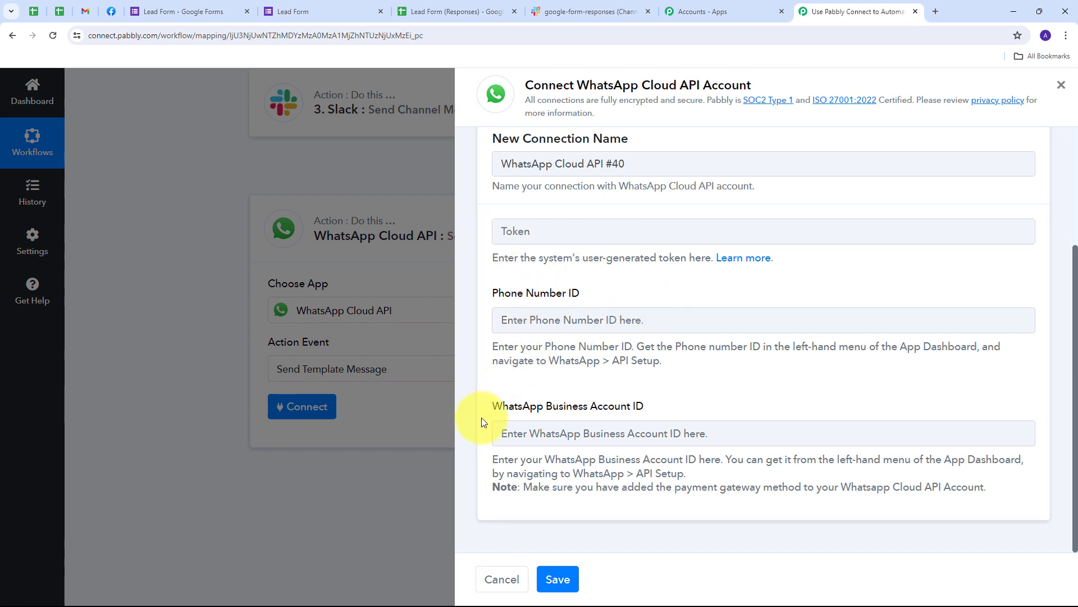
scroll(566, 422, "up", 1)
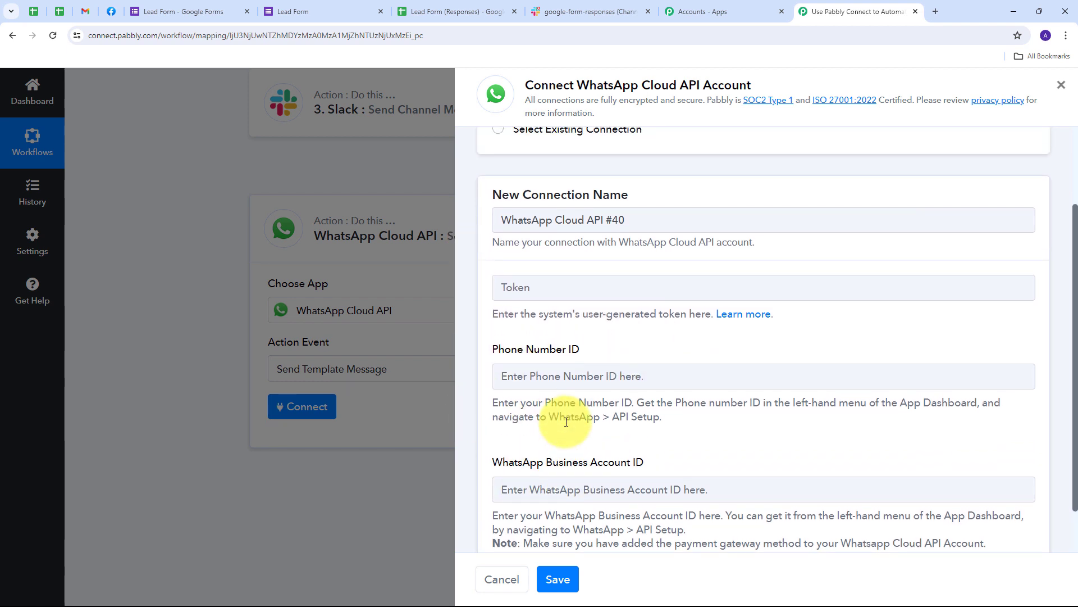
scroll(566, 421, "down", 1)
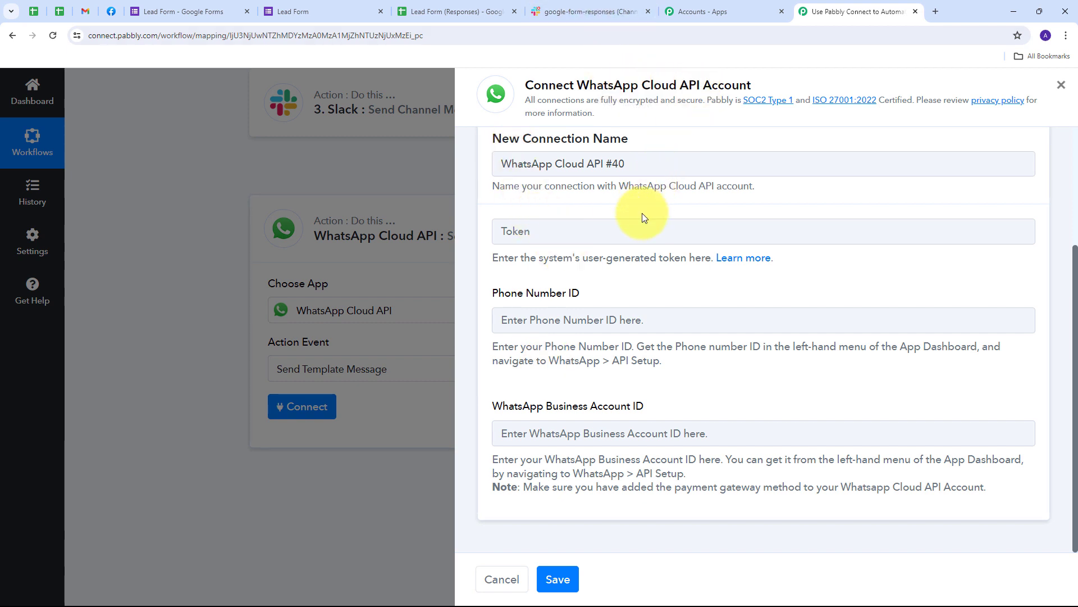
Step: Browse the Pabbly Forum token help thread and its videos, then return to the connection form
left_click(737, 259)
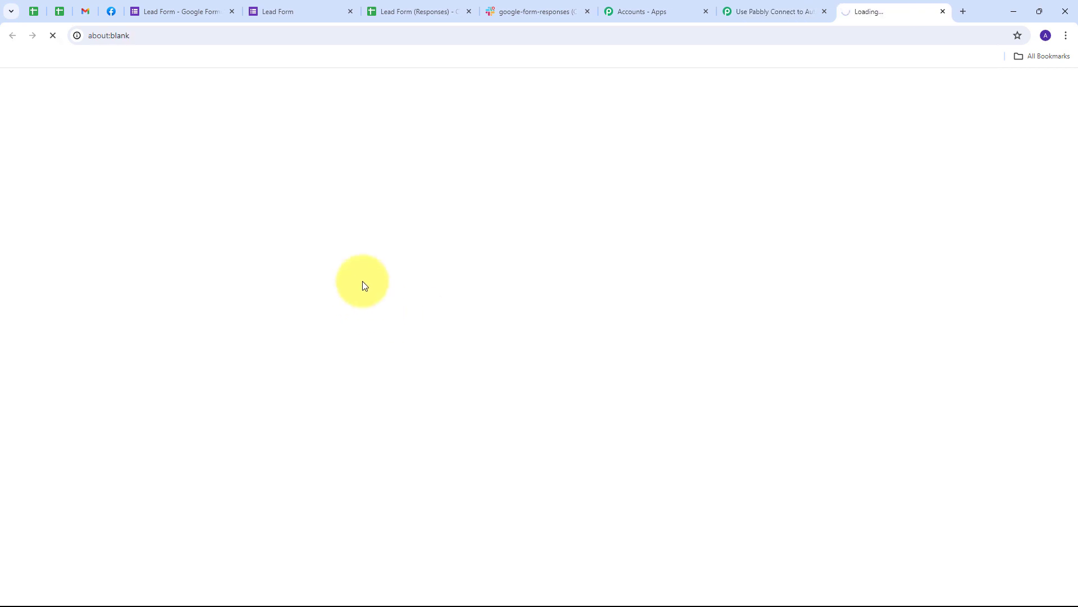
scroll(287, 277, "down", 4)
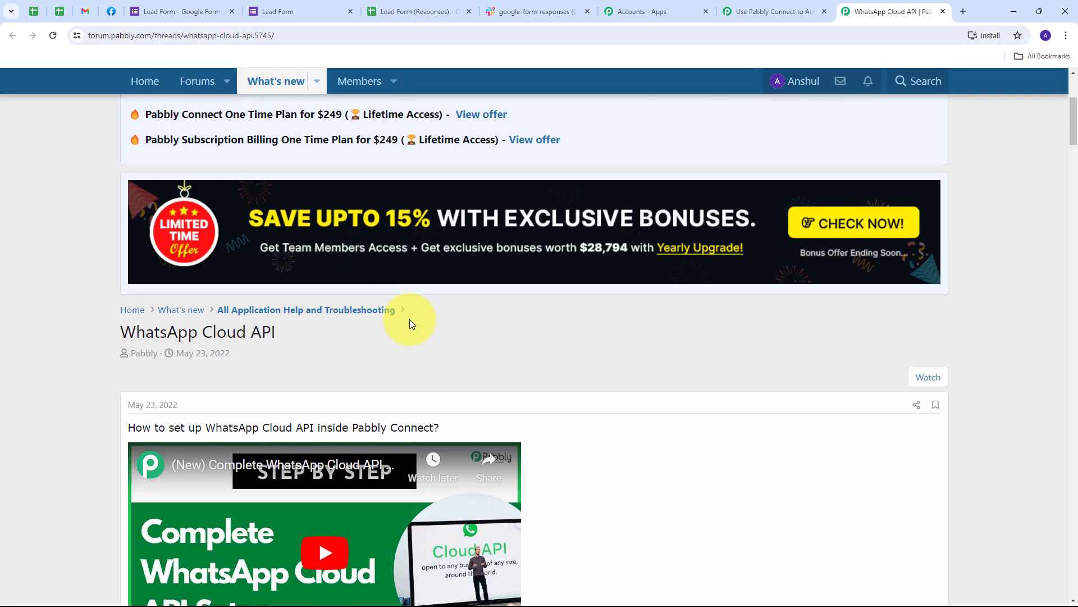
scroll(410, 319, "down", 4)
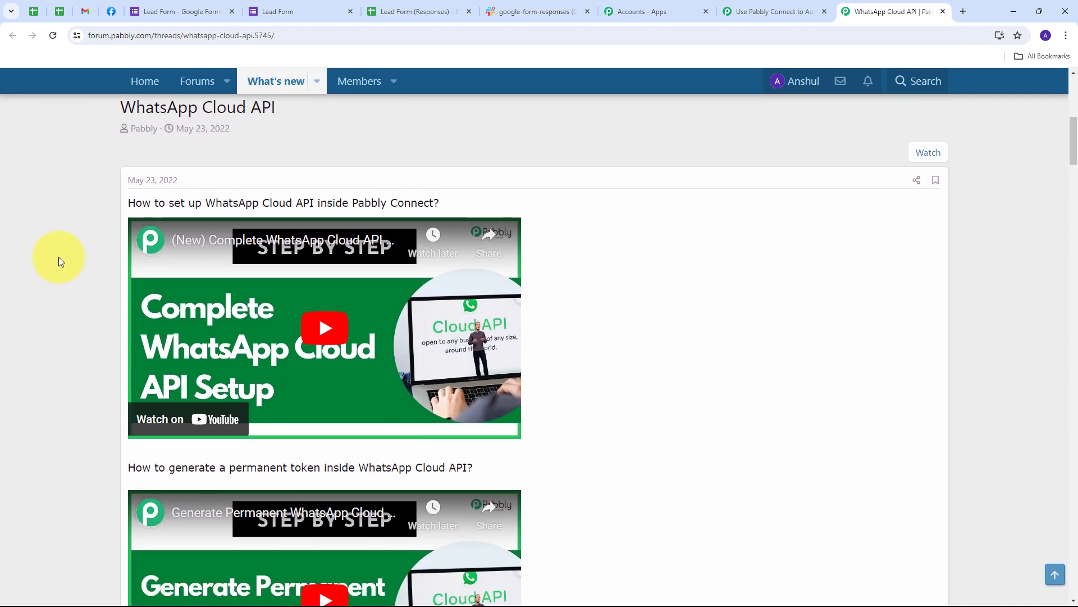
scroll(58, 257, "down", 1)
scroll(58, 258, "up", 2)
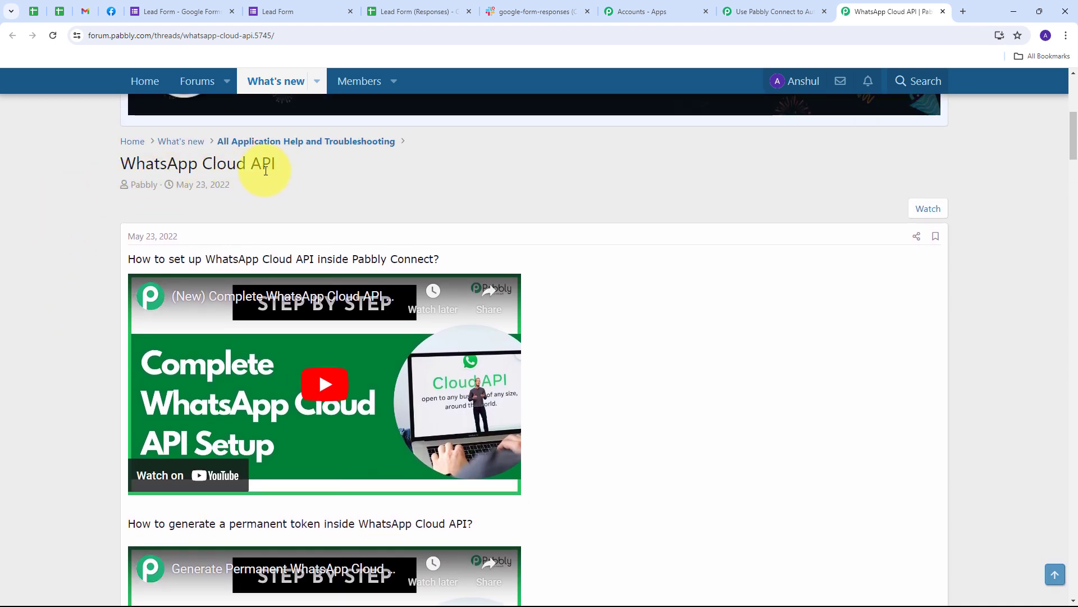
scroll(77, 251, "down", 3)
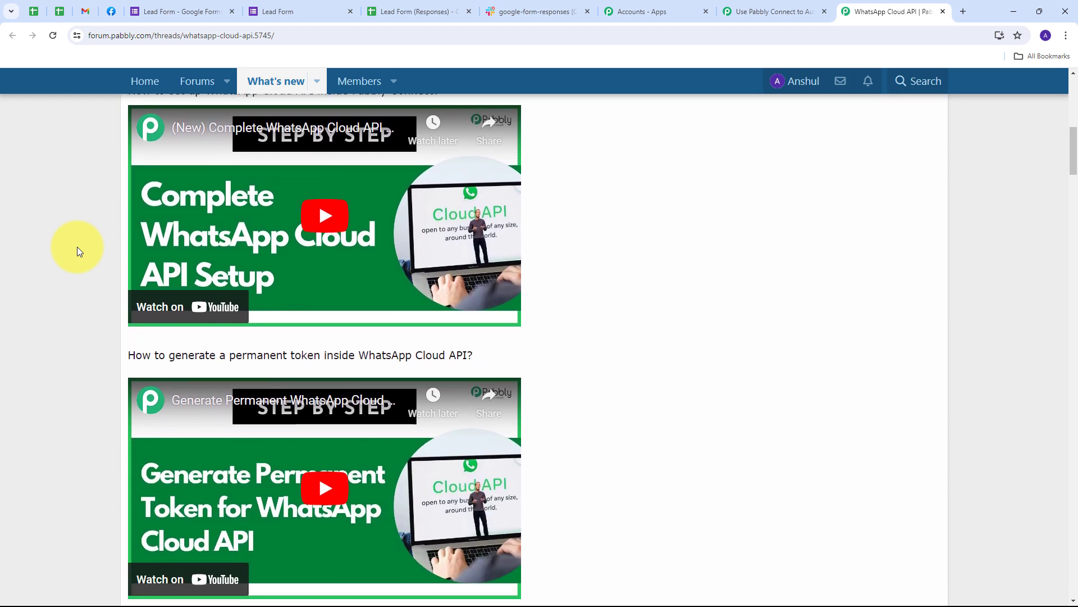
scroll(78, 251, "down", 2)
scroll(77, 250, "up", 4)
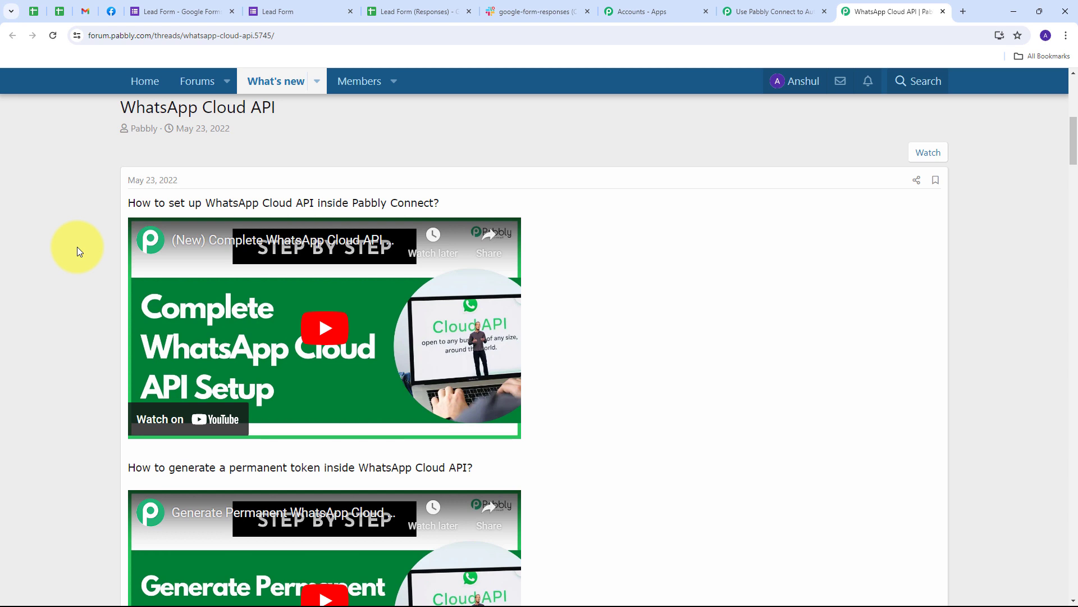
left_click(772, 11)
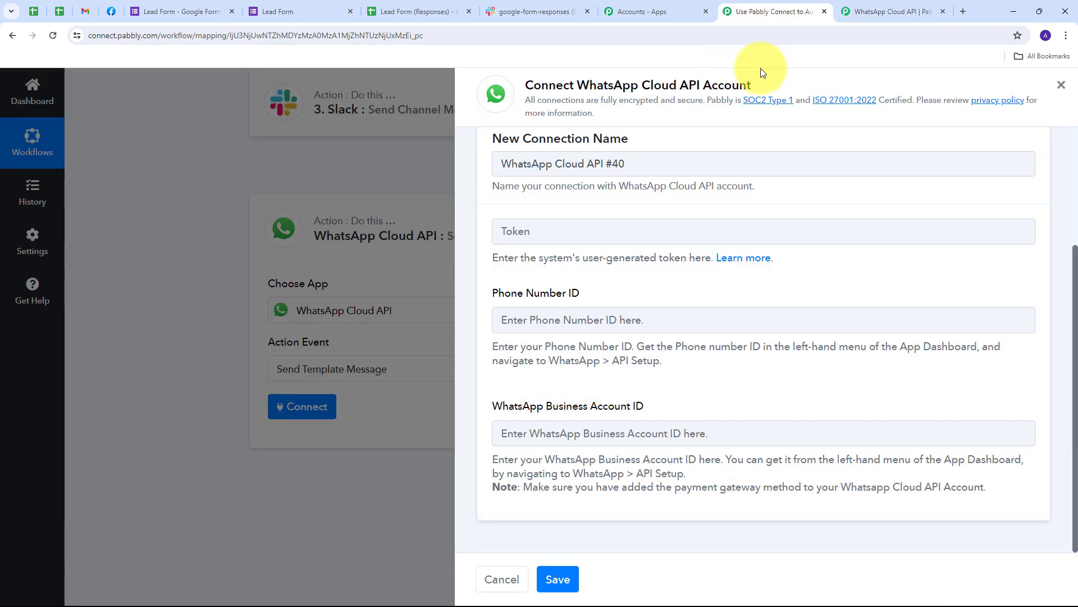
Step: Save the connection with Meta's token, phone number ID and business account ID, loading fintech_template (en_US)
scroll(525, 279, "up", 1)
scroll(505, 267, "down", 1)
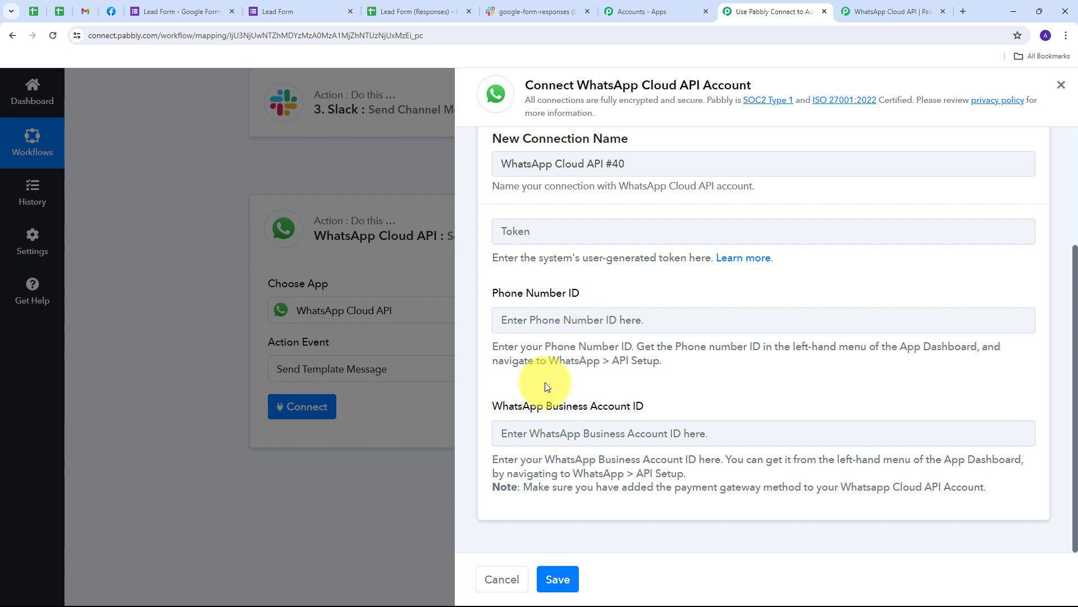
left_click(110, 11)
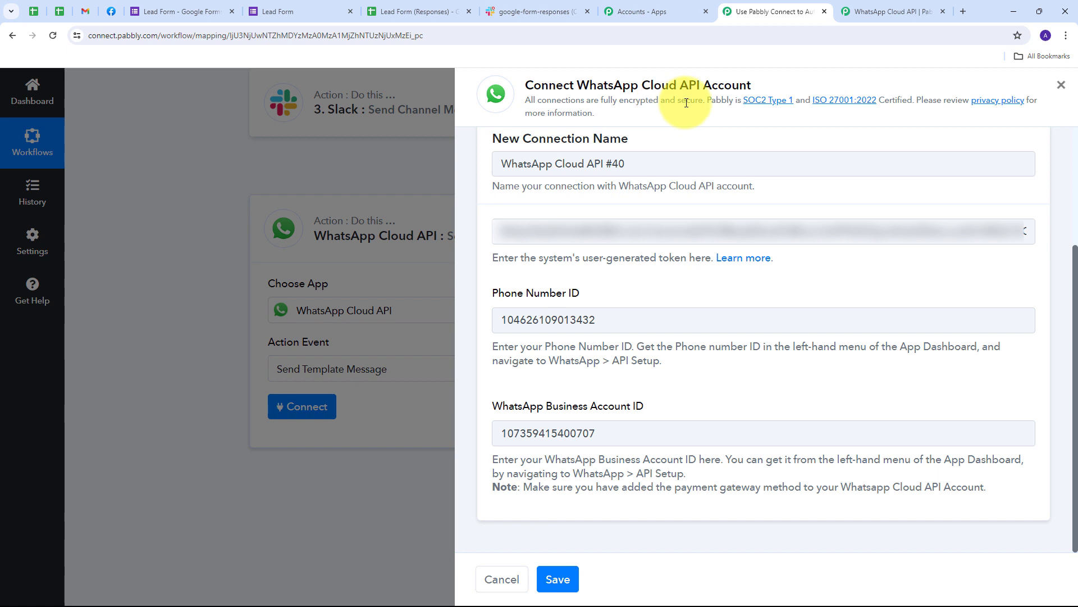
left_click(562, 579)
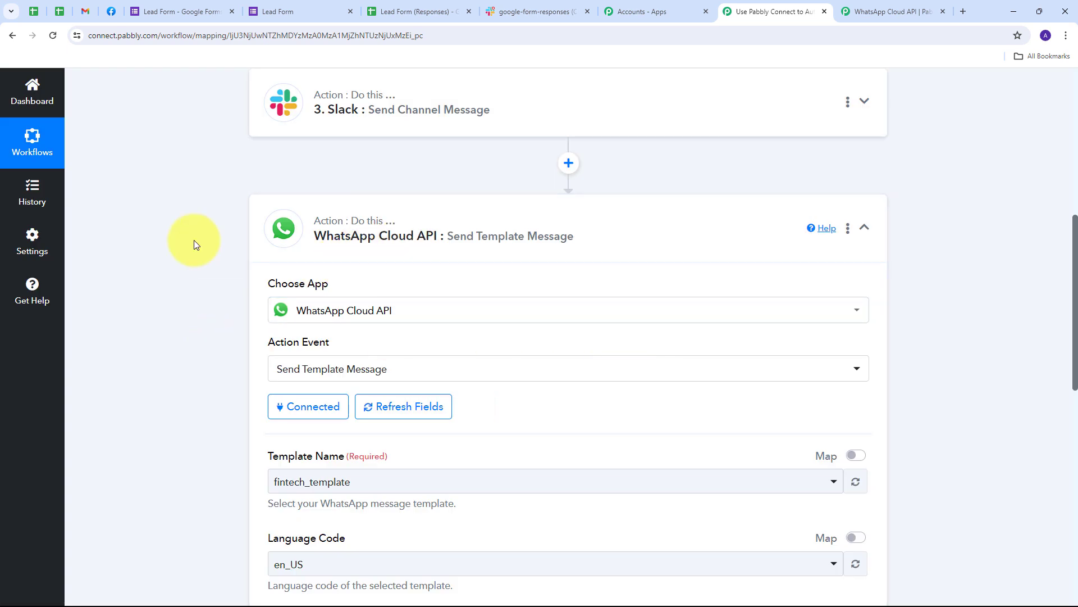
Step: From Meta's WhatsApp API Setup page, open the Manage templates list showing fintech_template
scroll(194, 240, "down", 4)
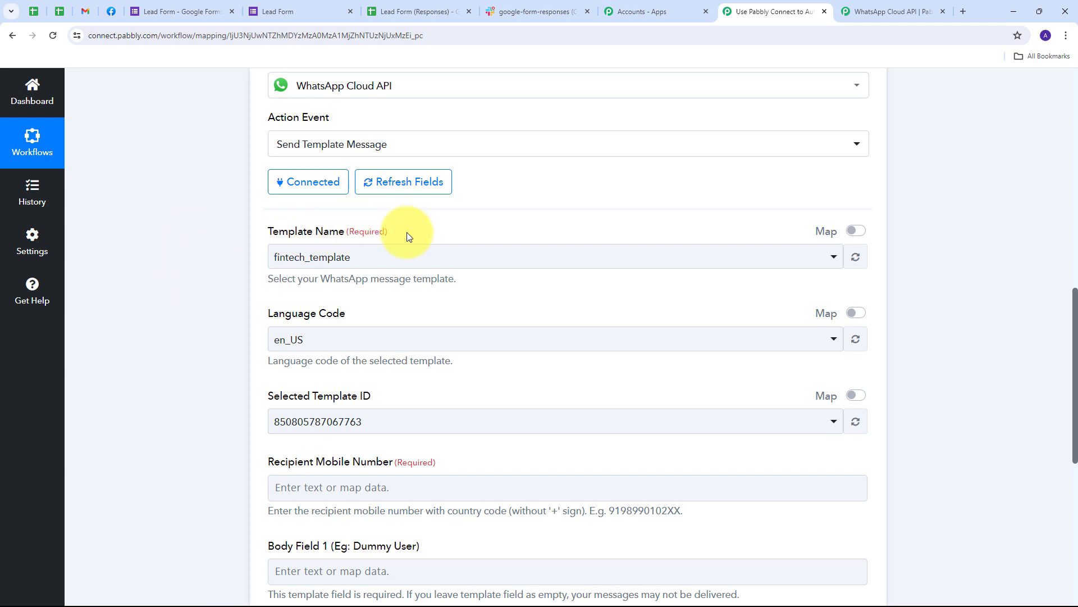
left_click(112, 12)
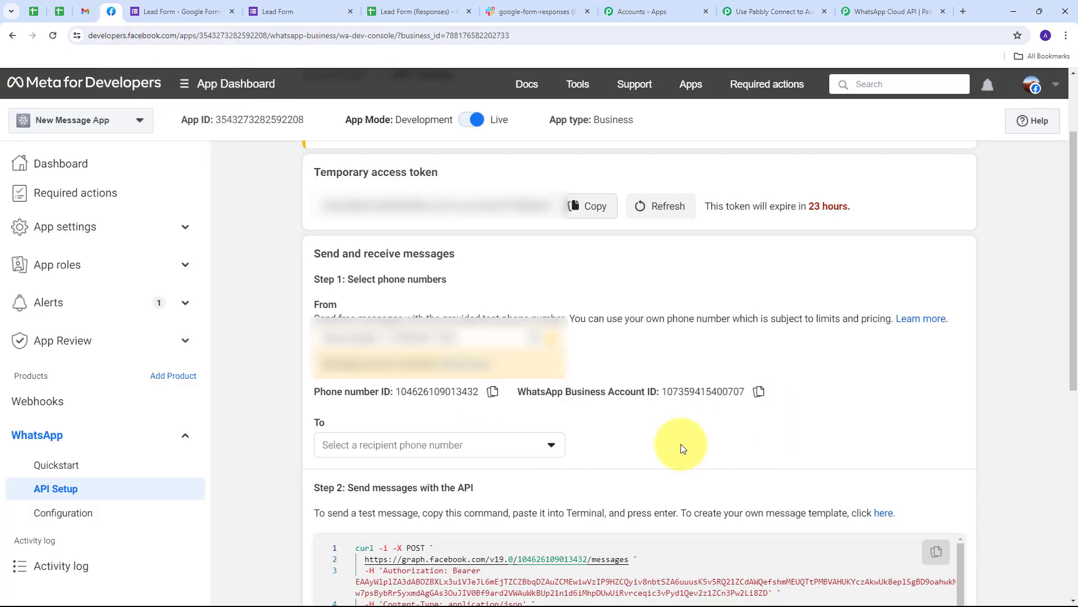
left_click(884, 513)
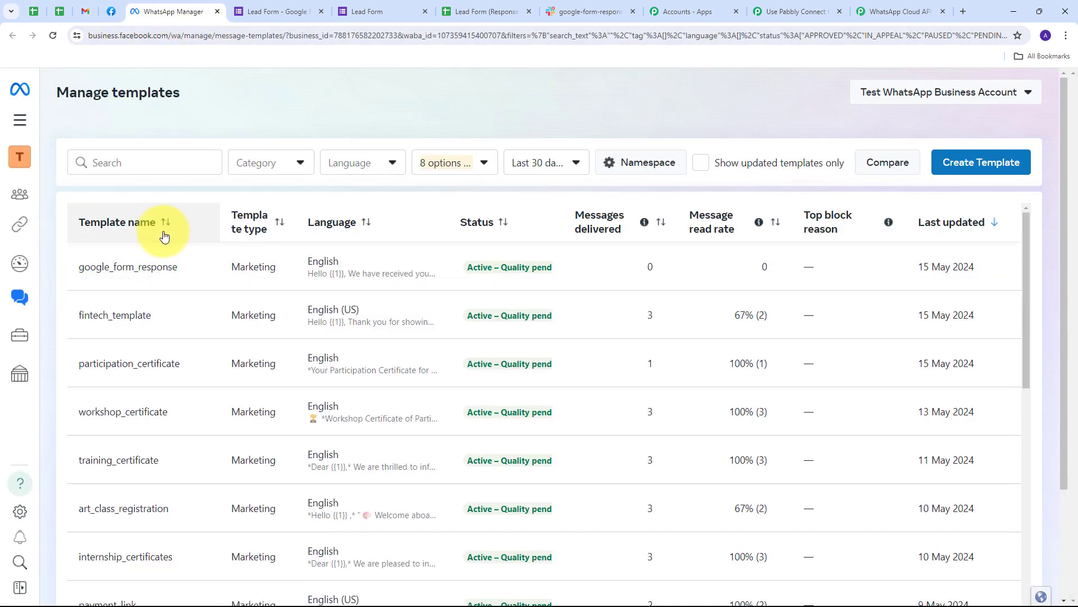
Step: Review the google_form_response template in Manage templates, then return to the Pabbly Connect workflow
scroll(169, 240, "down", 6)
scroll(164, 298, "up", 6)
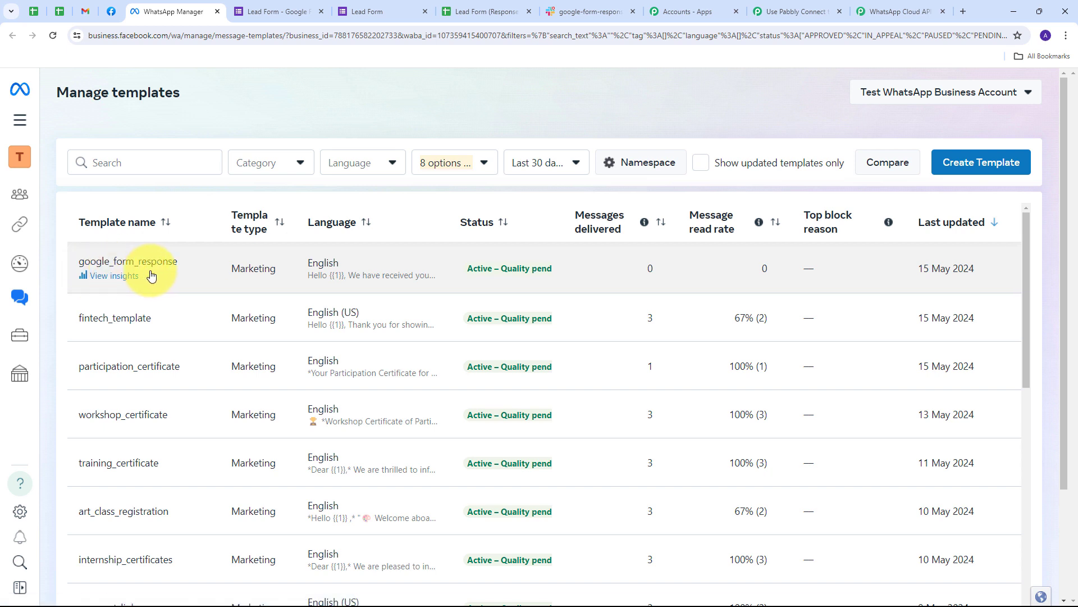
left_click(826, 11)
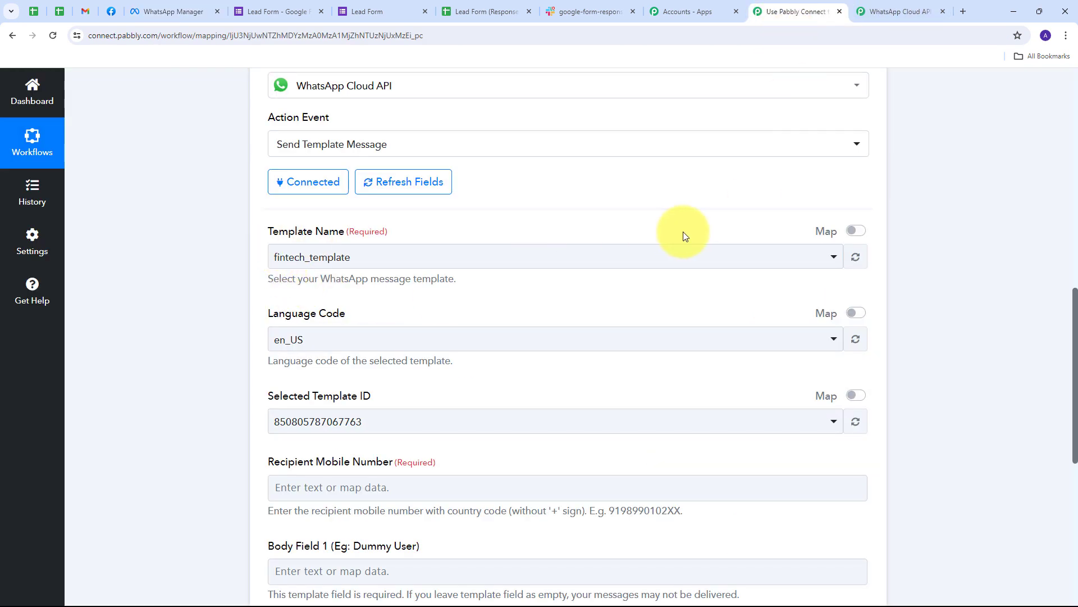
left_click(701, 255)
scroll(469, 380, "down", 2)
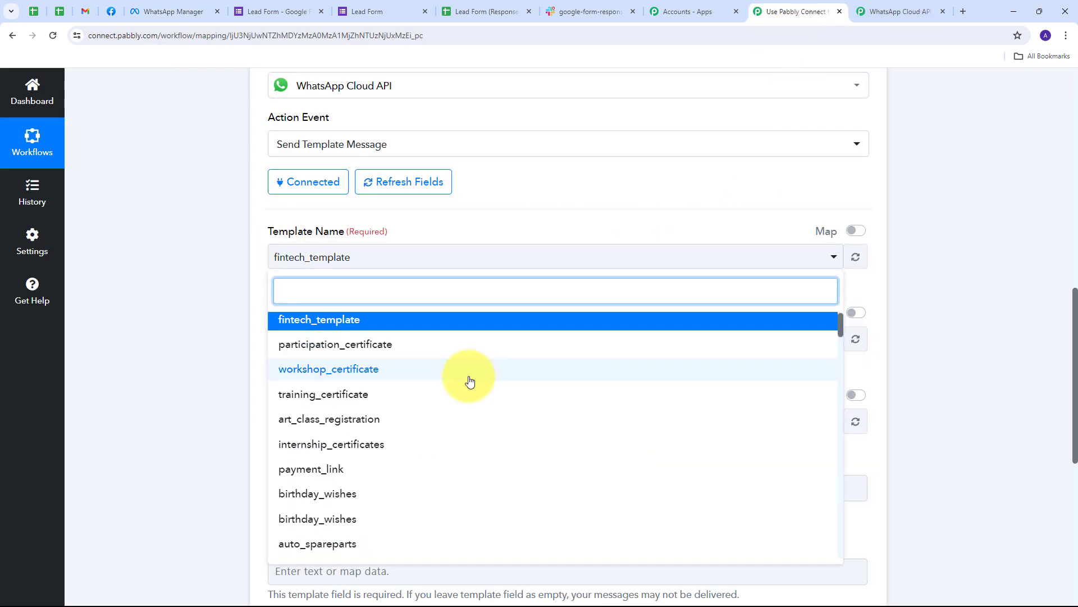
left_click(770, 262)
left_click(770, 263)
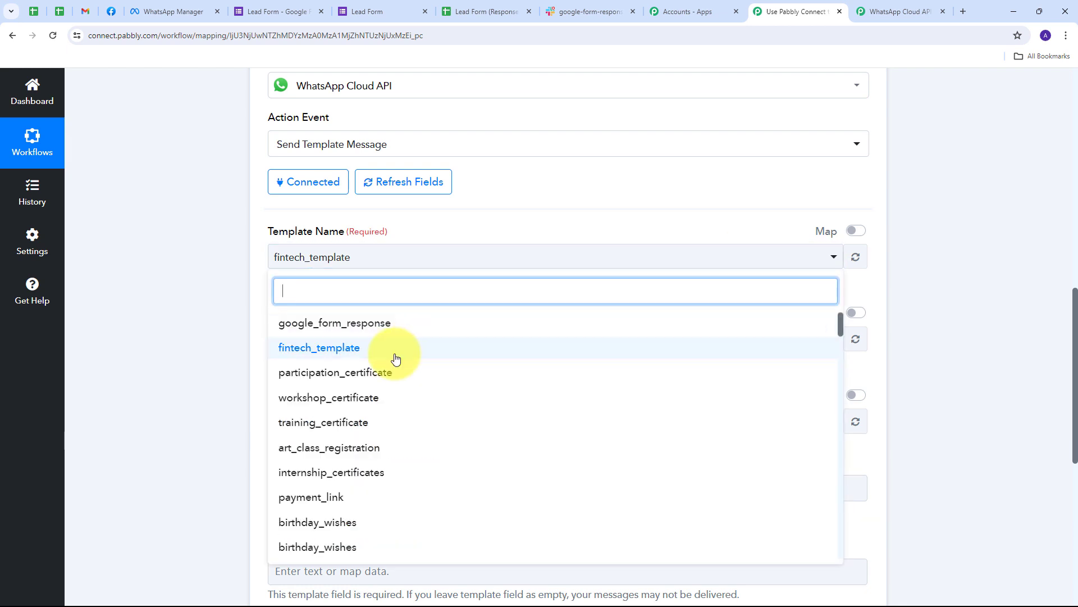
scroll(396, 382, "down", 2)
scroll(396, 393, "up", 2)
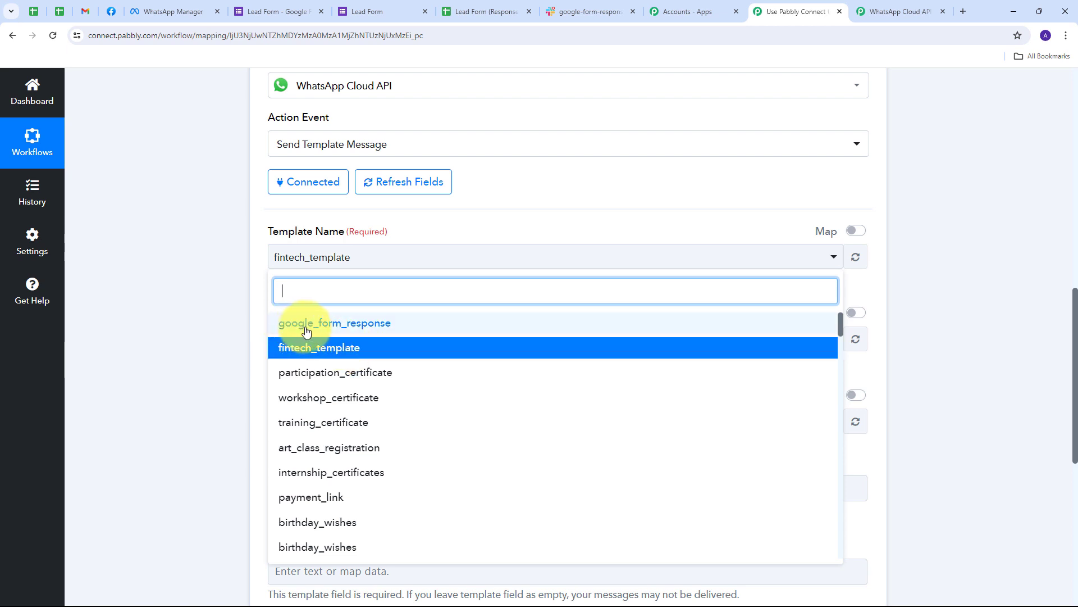
left_click(366, 327)
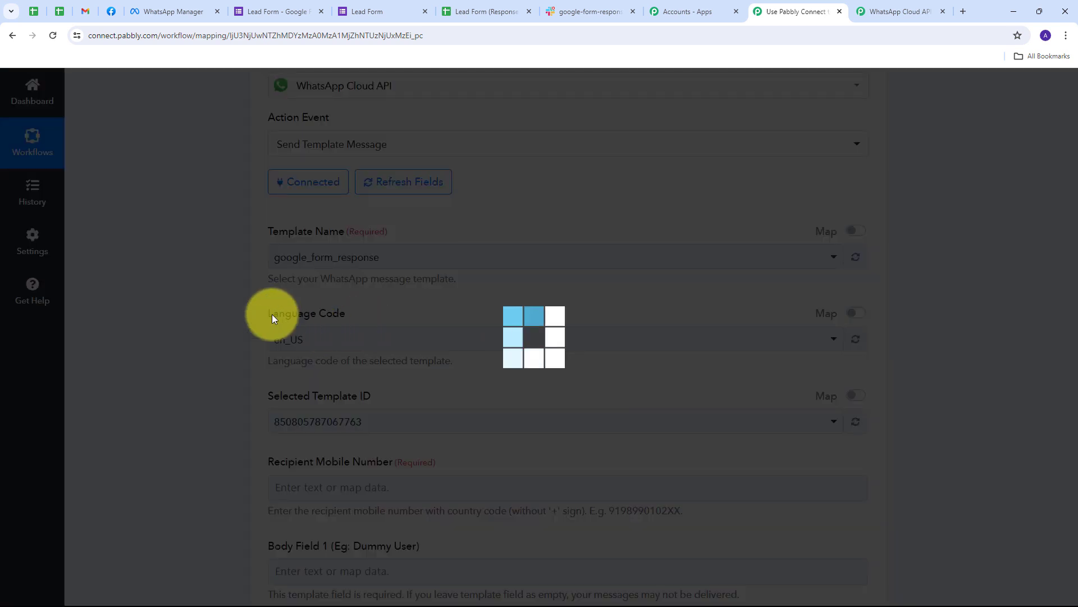
scroll(269, 291, "down", 2)
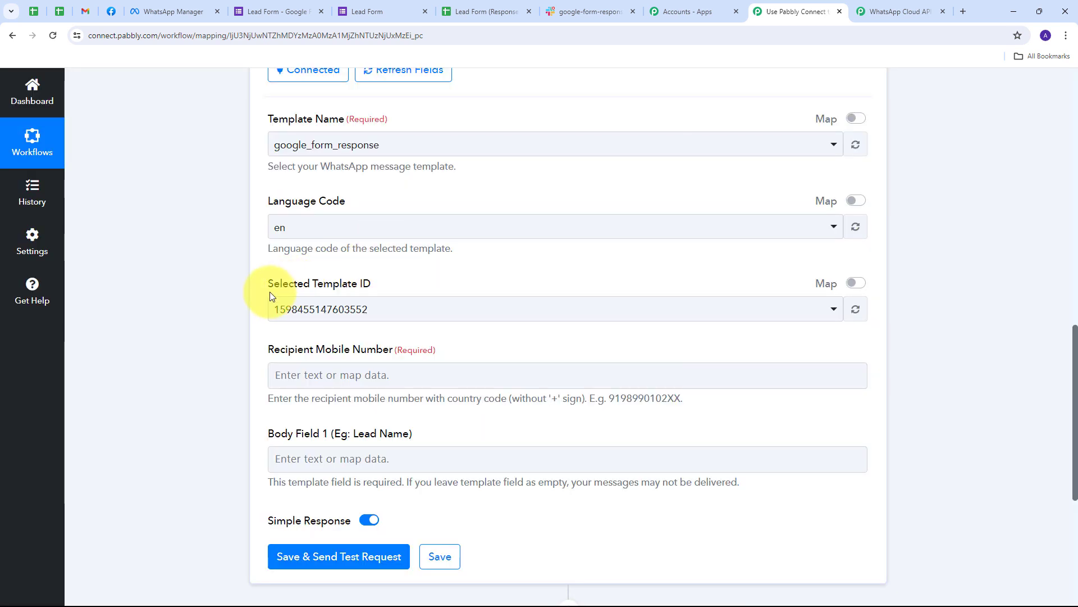
scroll(286, 312, "down", 1)
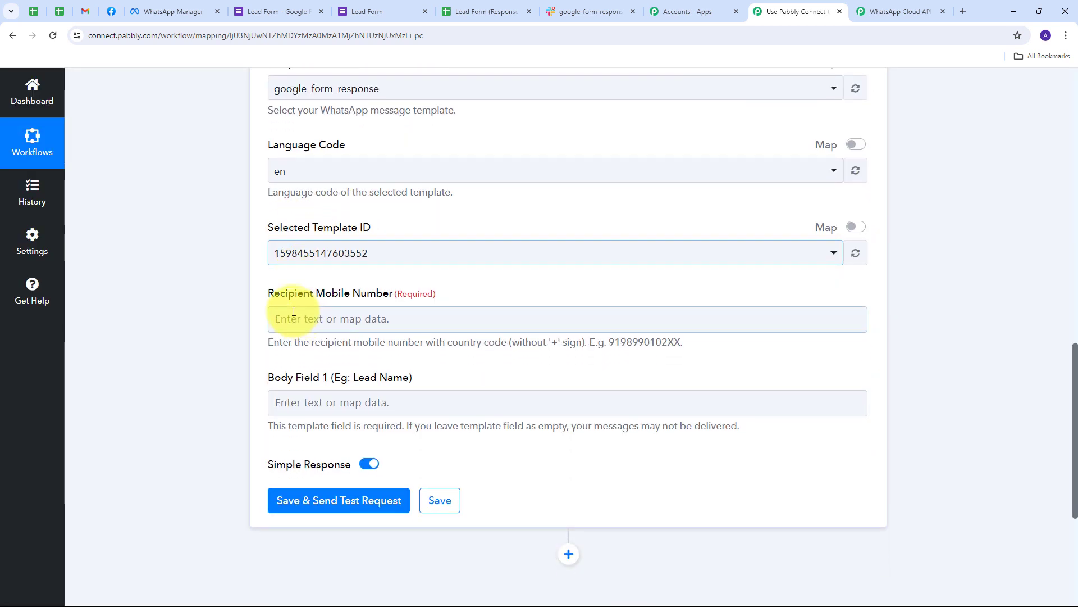
scroll(226, 298, "down", 2)
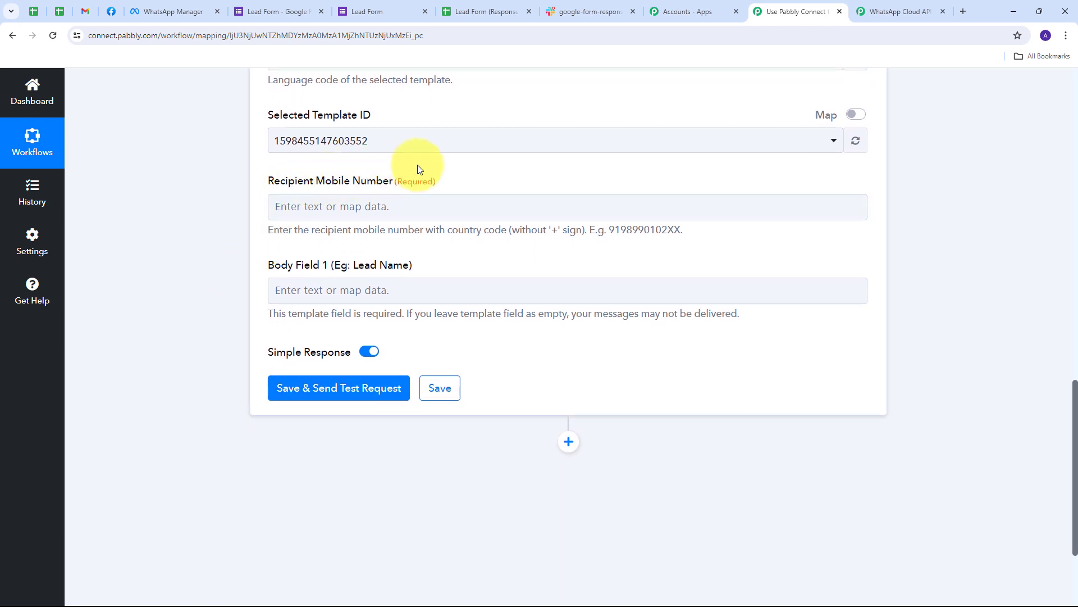
scroll(275, 184, "down", 1)
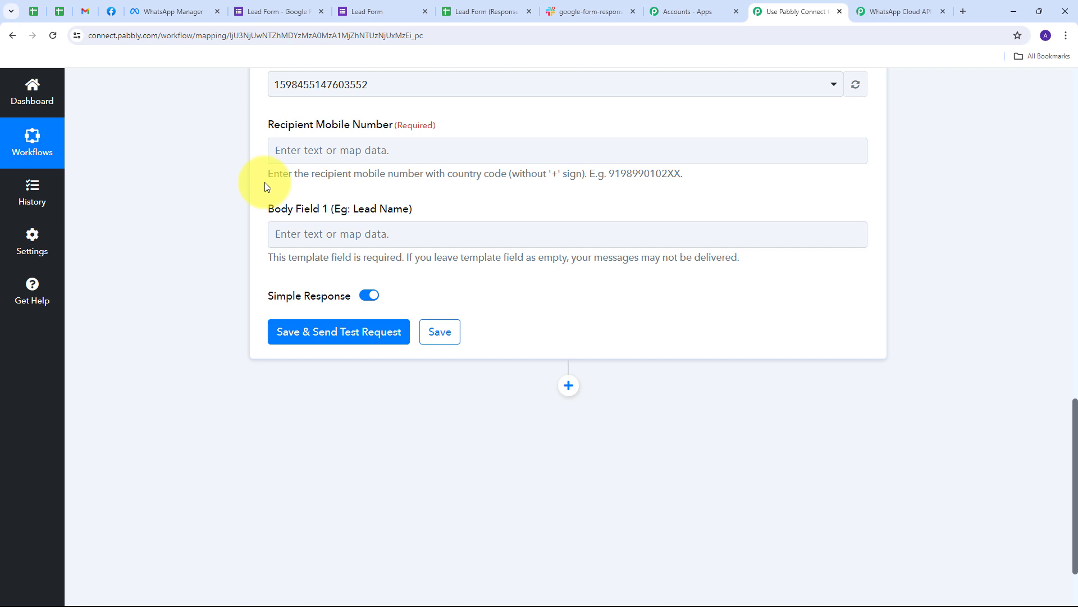
Step: Map the Google Forms Phone Number into Recipient Mobile Number
left_click(357, 158)
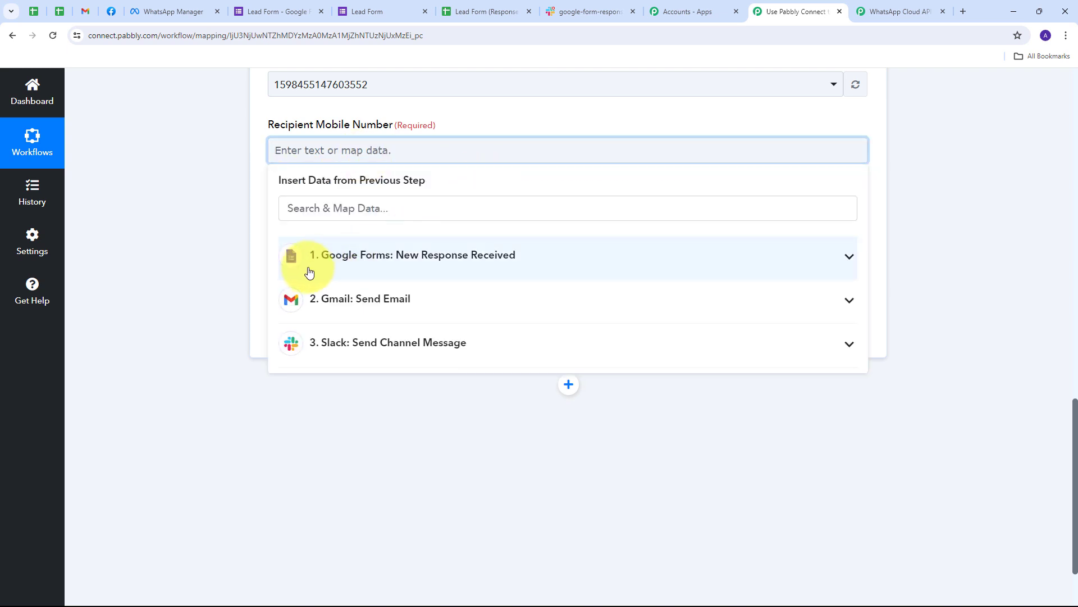
left_click(566, 258)
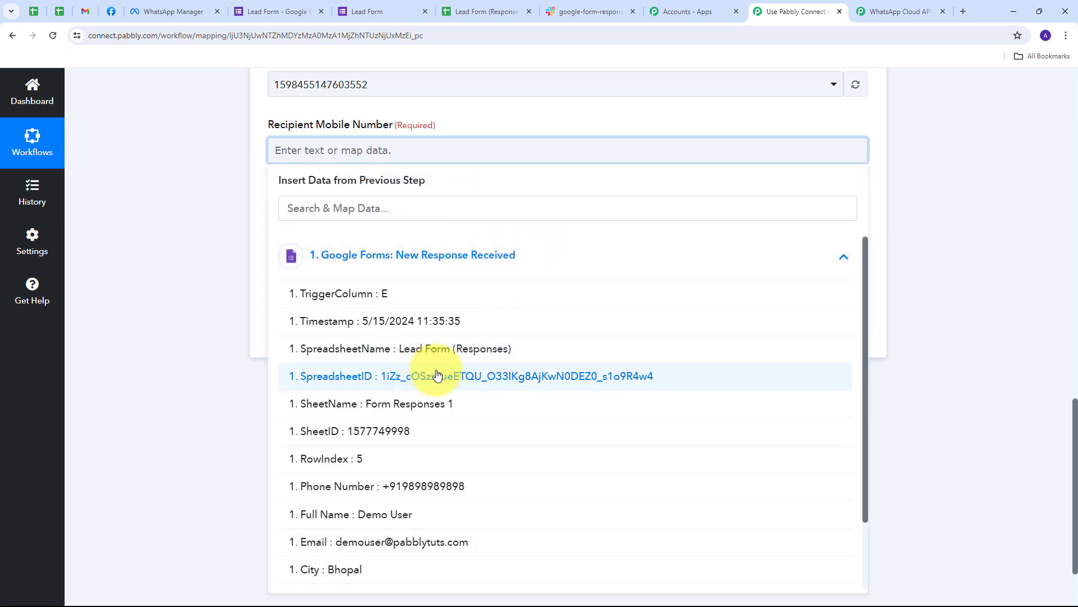
scroll(450, 348, "down", 2)
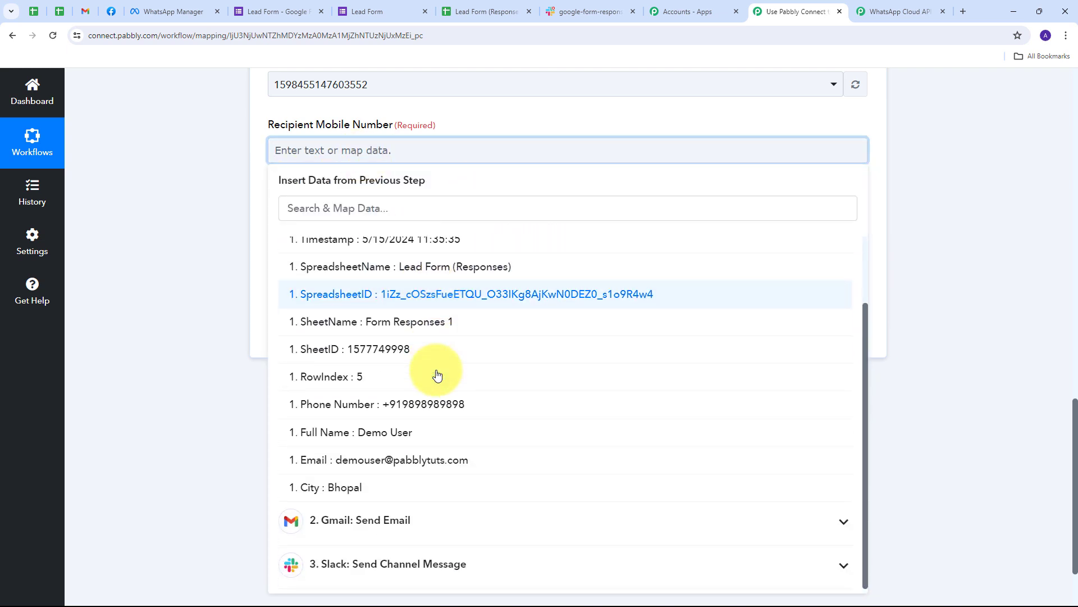
left_click(425, 412)
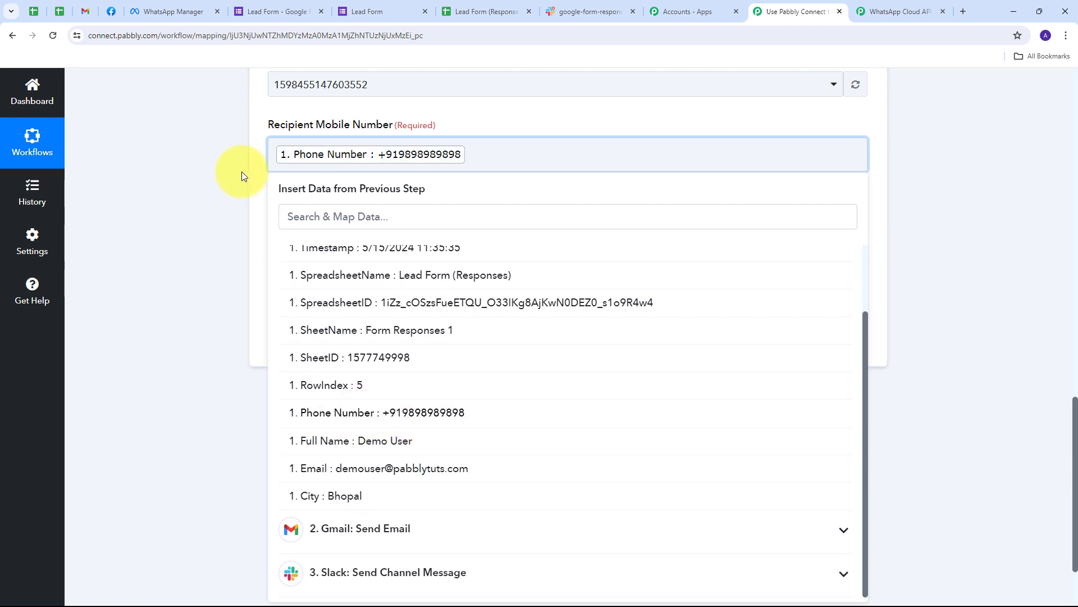
left_click(241, 175)
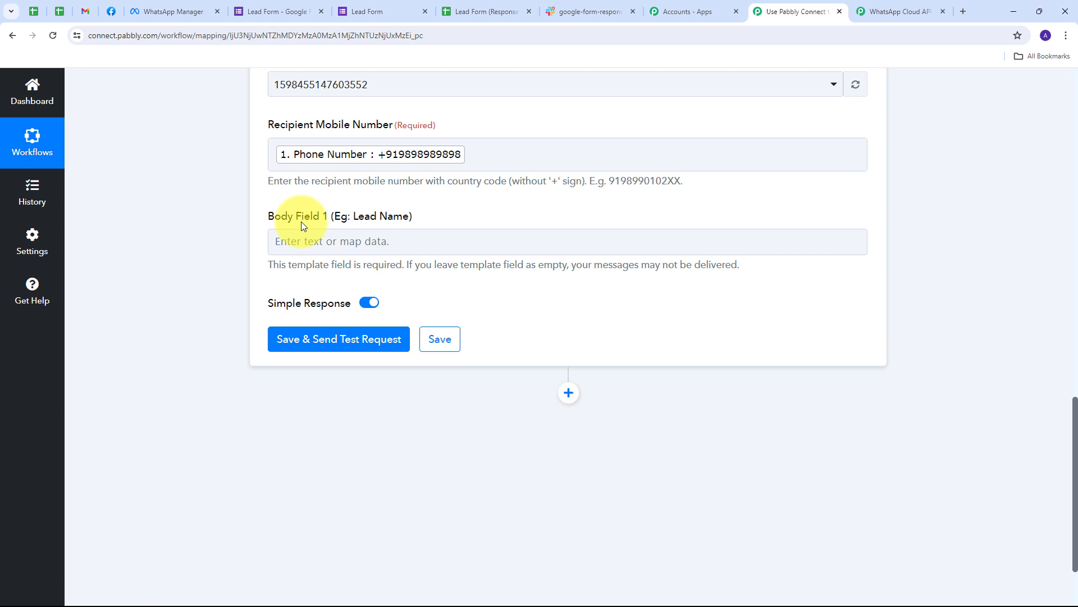
Step: Map the Google Forms Full Name into Body Field 1
left_click(311, 243)
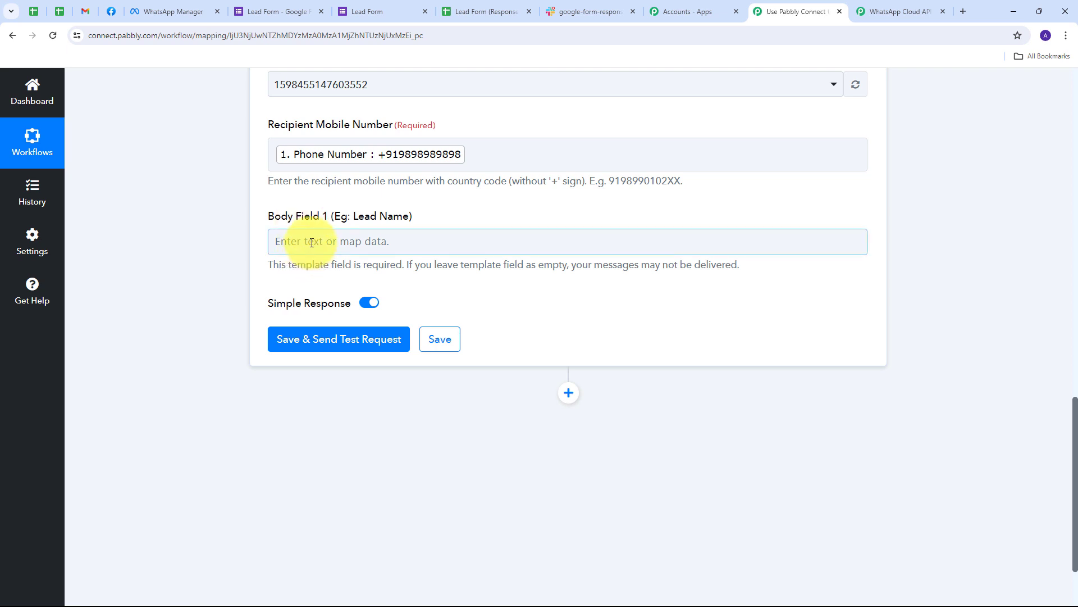
left_click(311, 242)
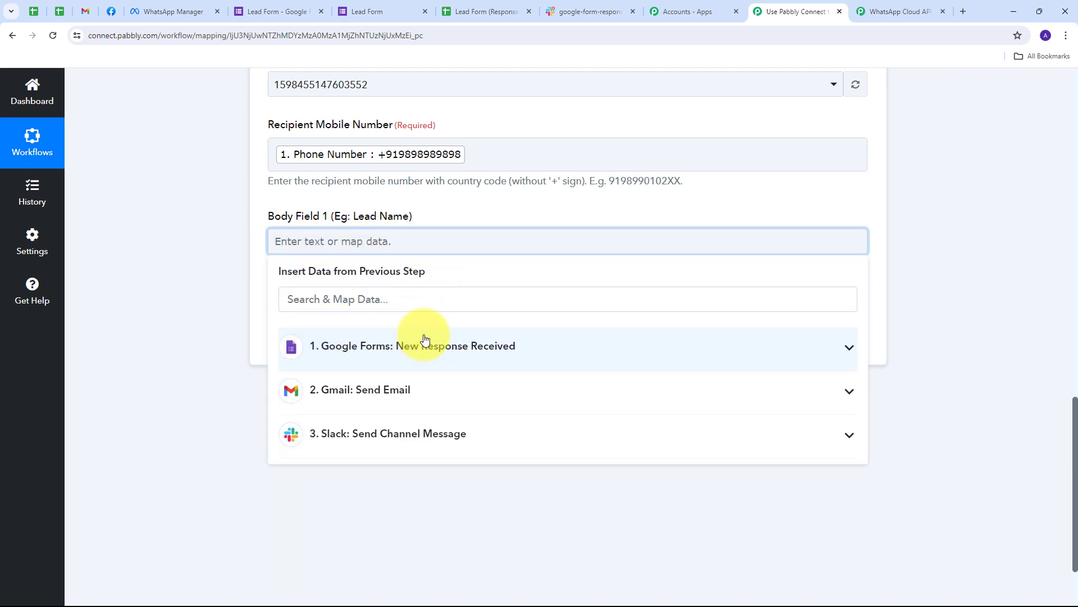
left_click(497, 347)
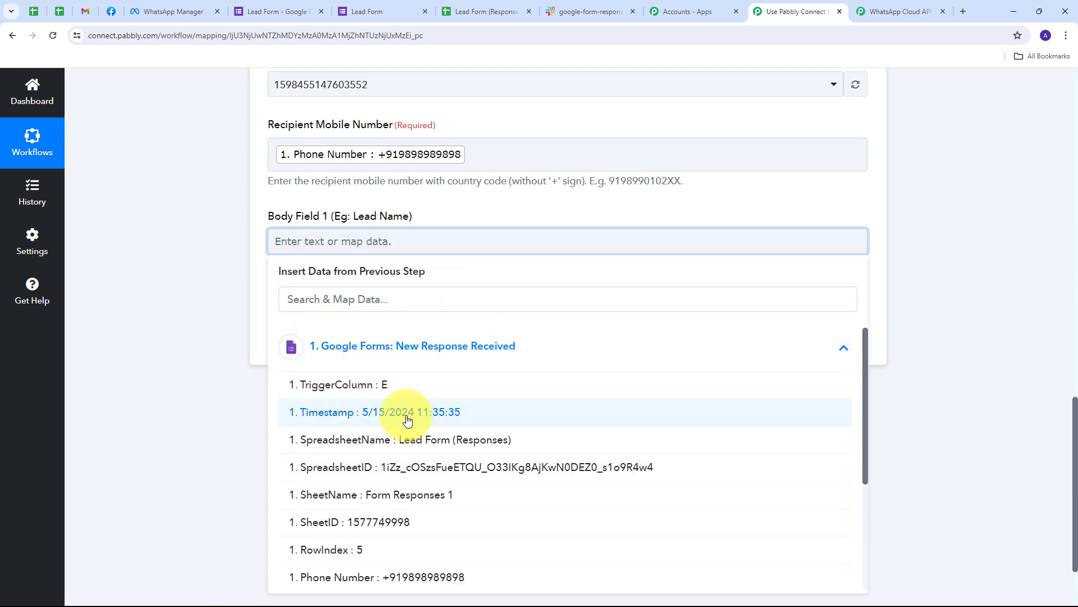
scroll(427, 387, "down", 3)
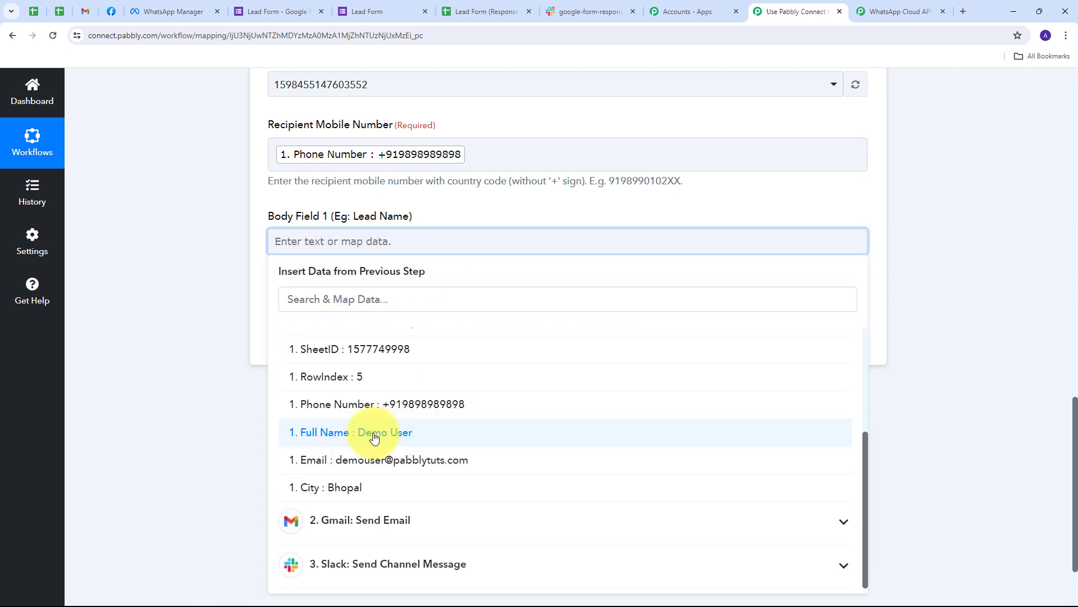
left_click(404, 433)
left_click(190, 248)
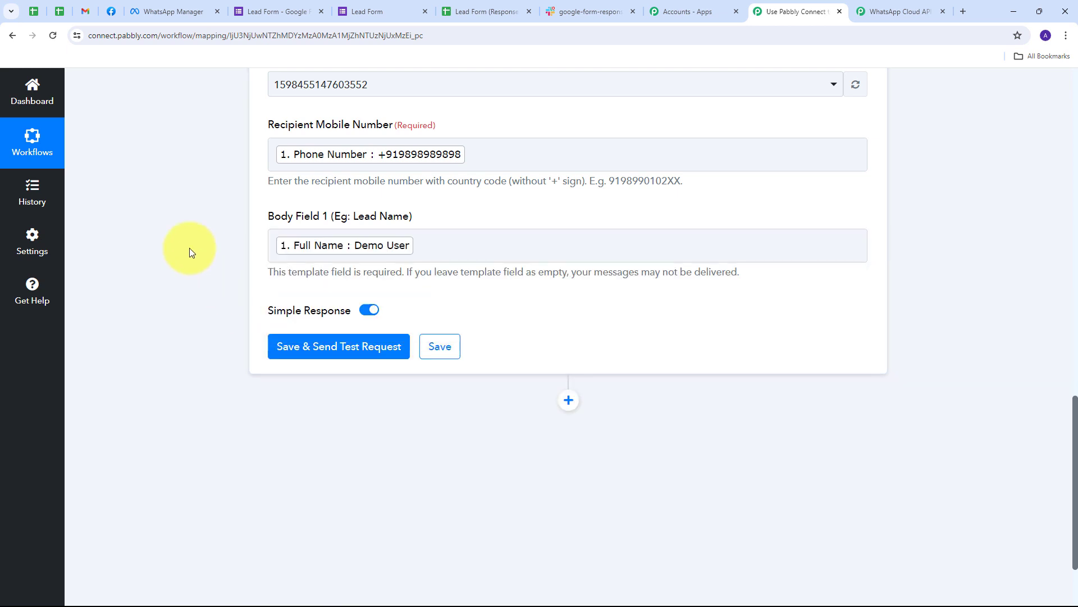
scroll(367, 268, "down", 2)
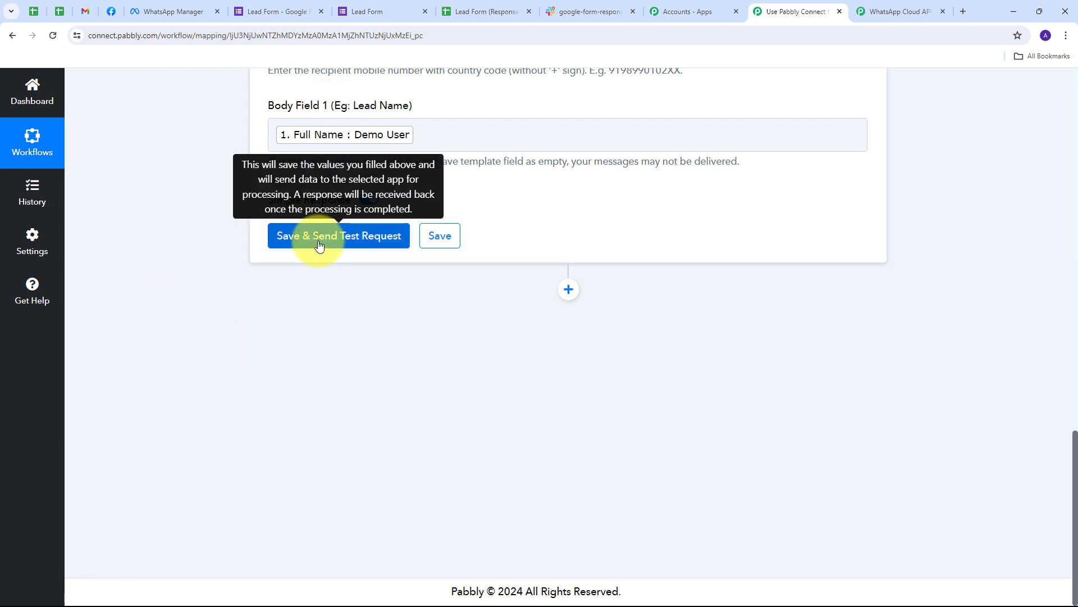
Step: Save the WhatsApp step and send a test template message
left_click(339, 242)
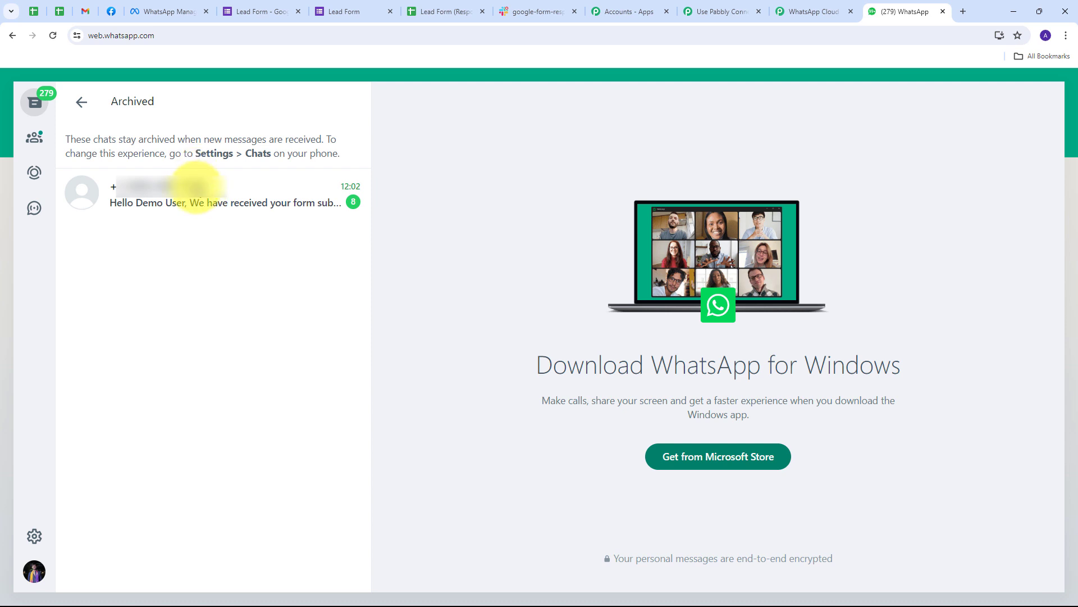
Step: Read the thank-you test message in the archived WhatsApp Cloud API chat, then return to Pabbly
left_click(197, 191)
left_click_drag(422, 456, 534, 467)
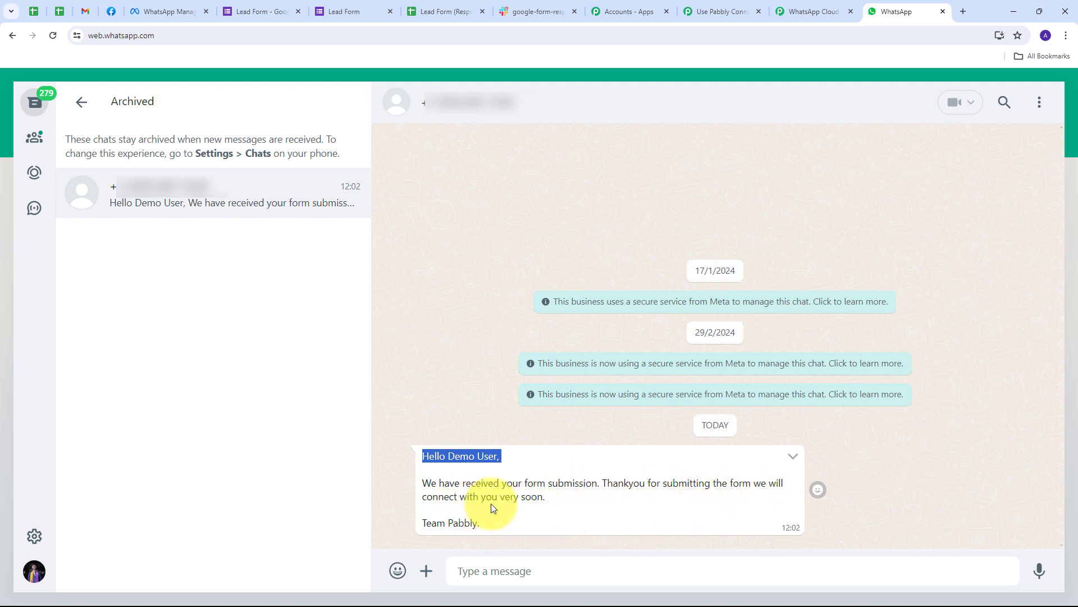
left_click(521, 426)
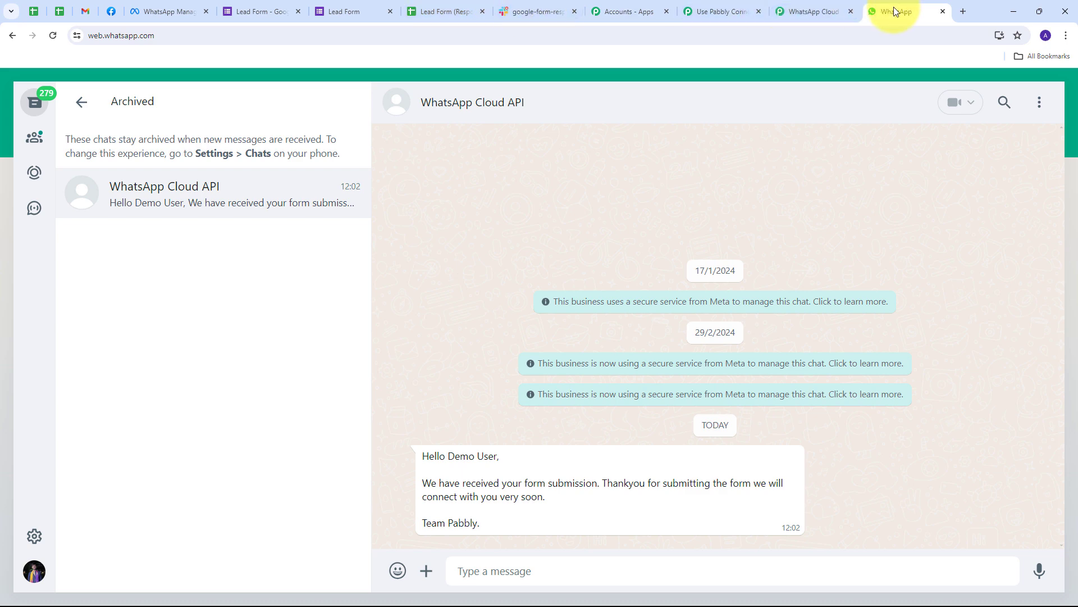
left_click(725, 12)
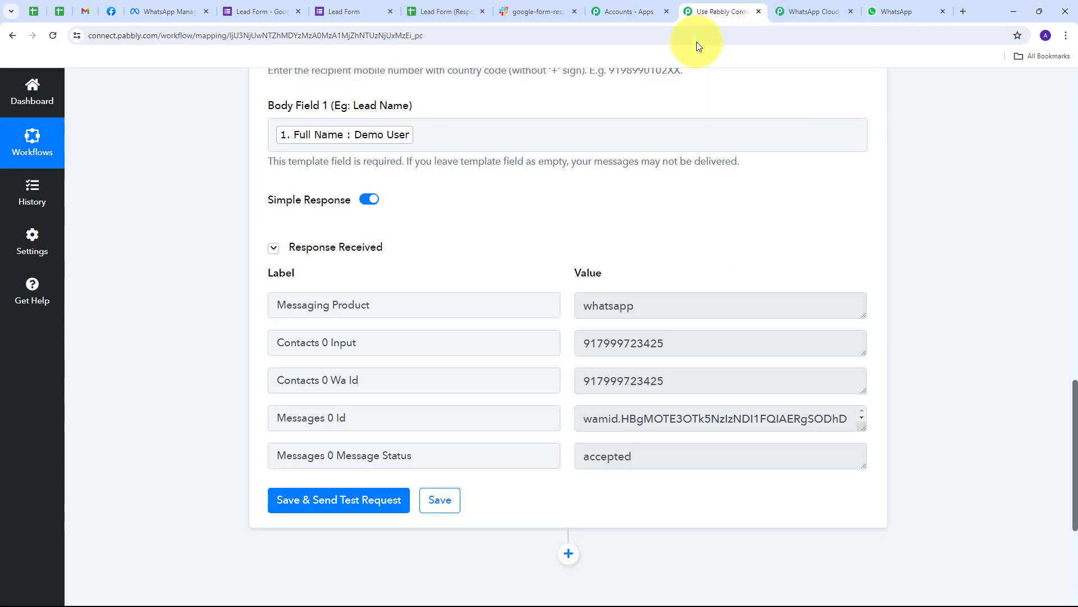
scroll(605, 229, "up", 20)
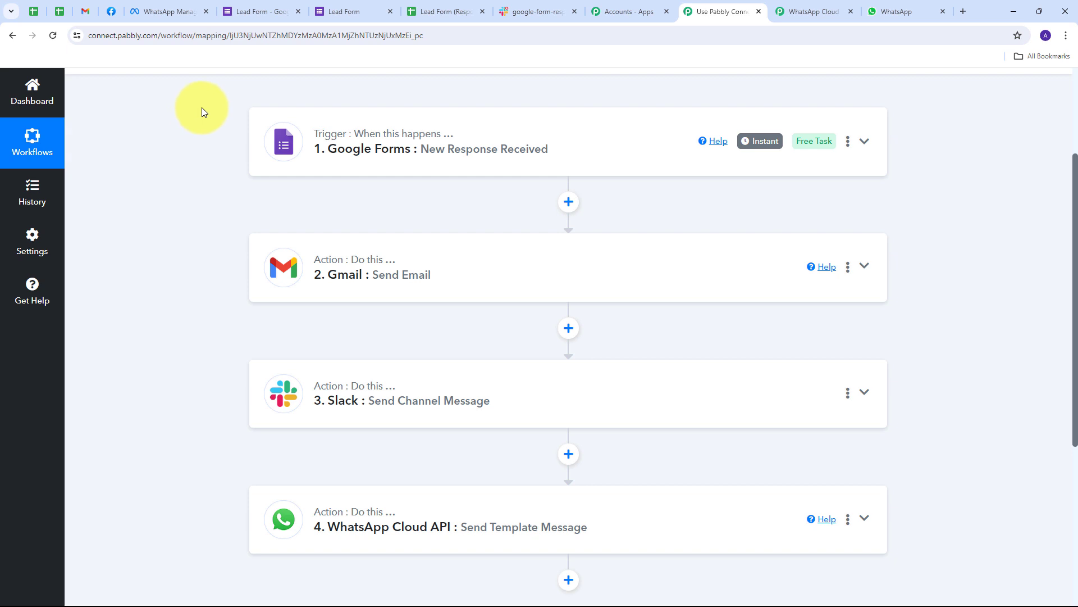
scroll(209, 132, "up", 3)
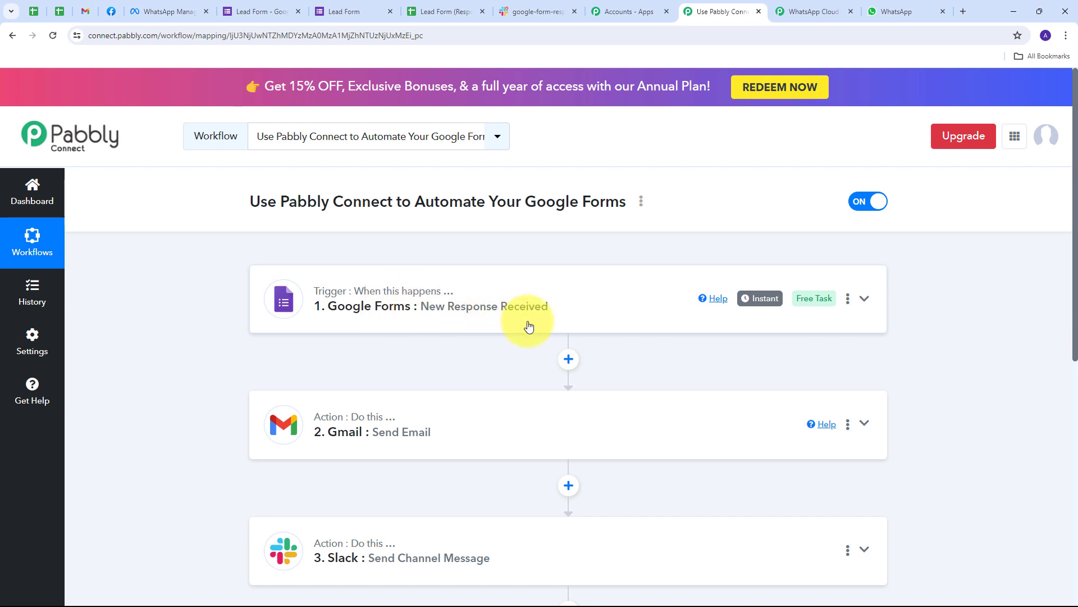
scroll(170, 247, "down", 3)
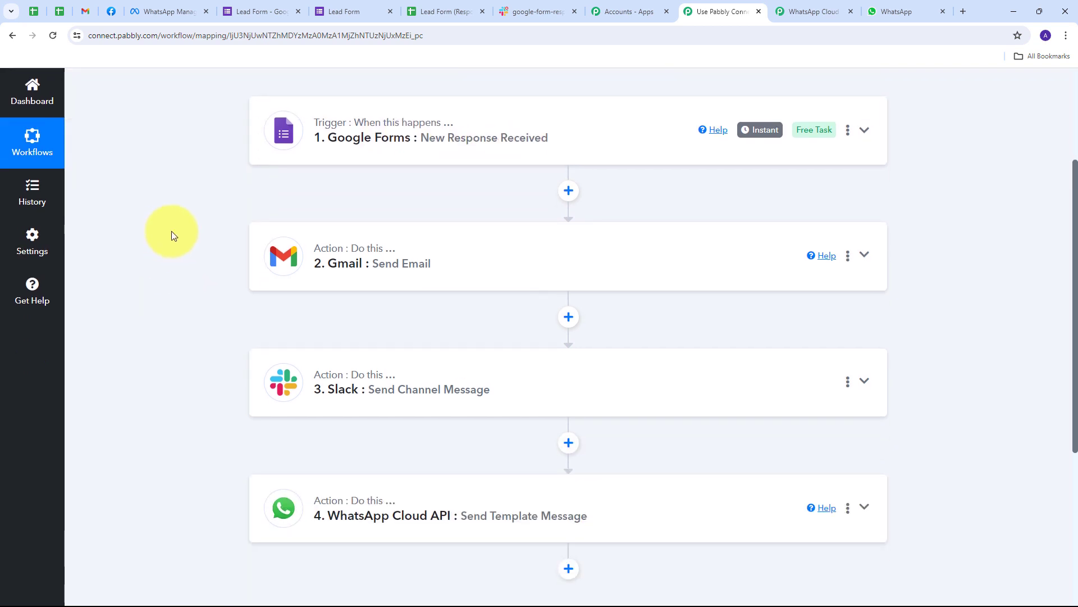